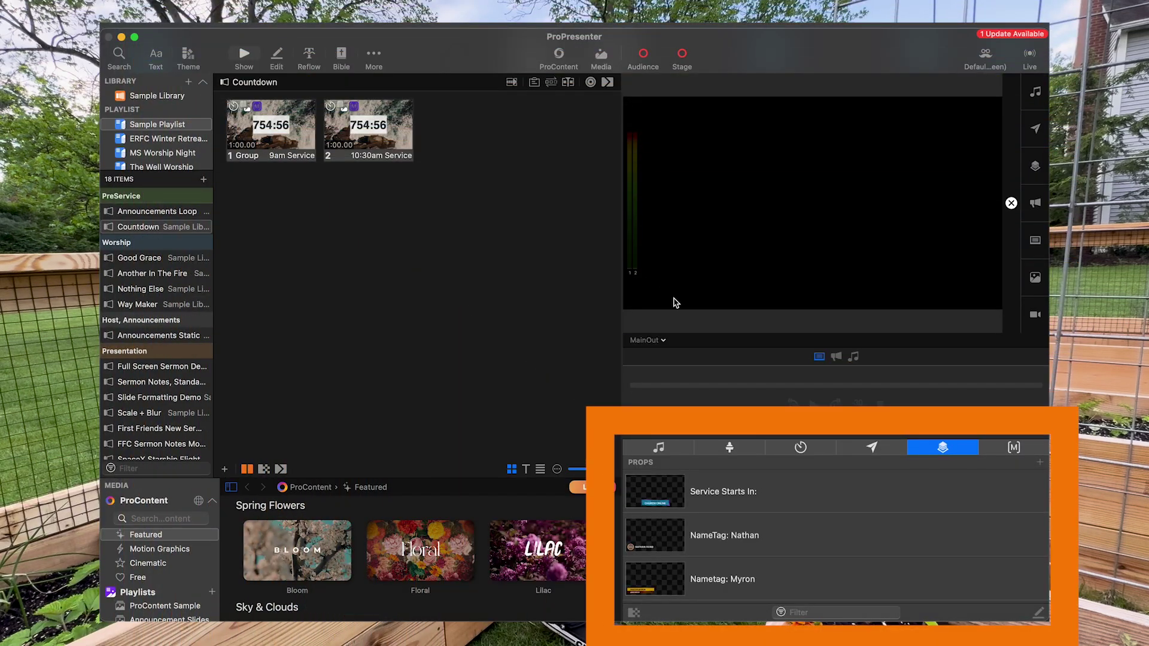
Step: Show the timers and enable Allows Overrun on the 01:15:00 Countdown timer
{"action": "left_click", "coordinate": [800, 447]}
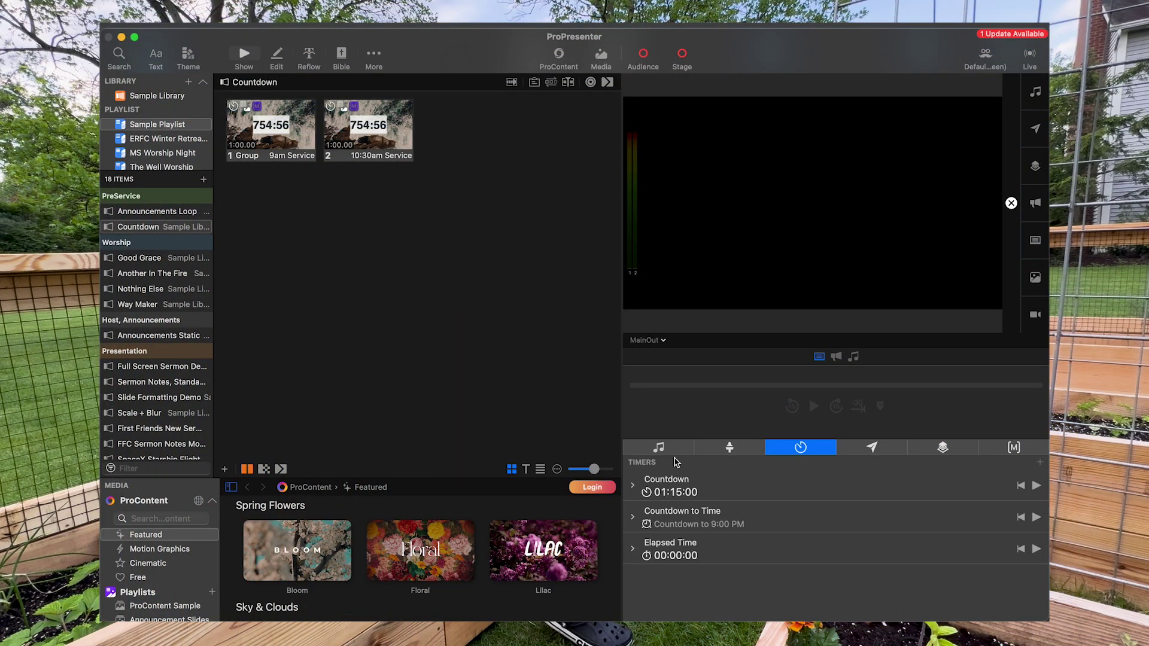
{"action": "double_click", "coordinate": [666, 480]}
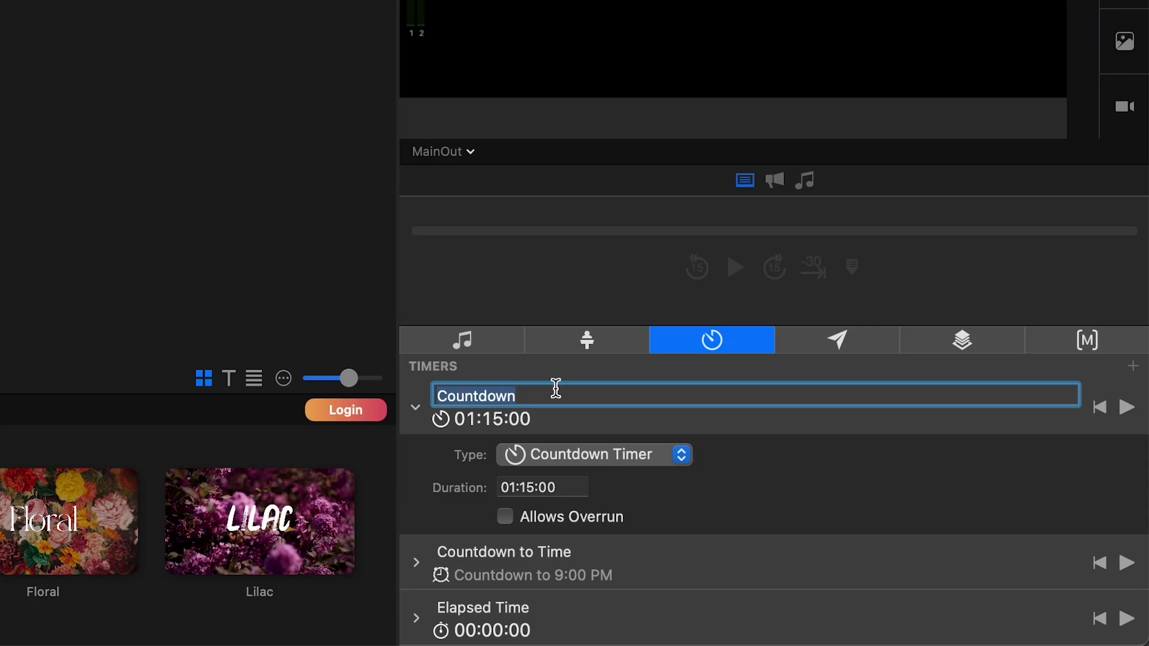
{"action": "left_click", "coordinate": [560, 393]}
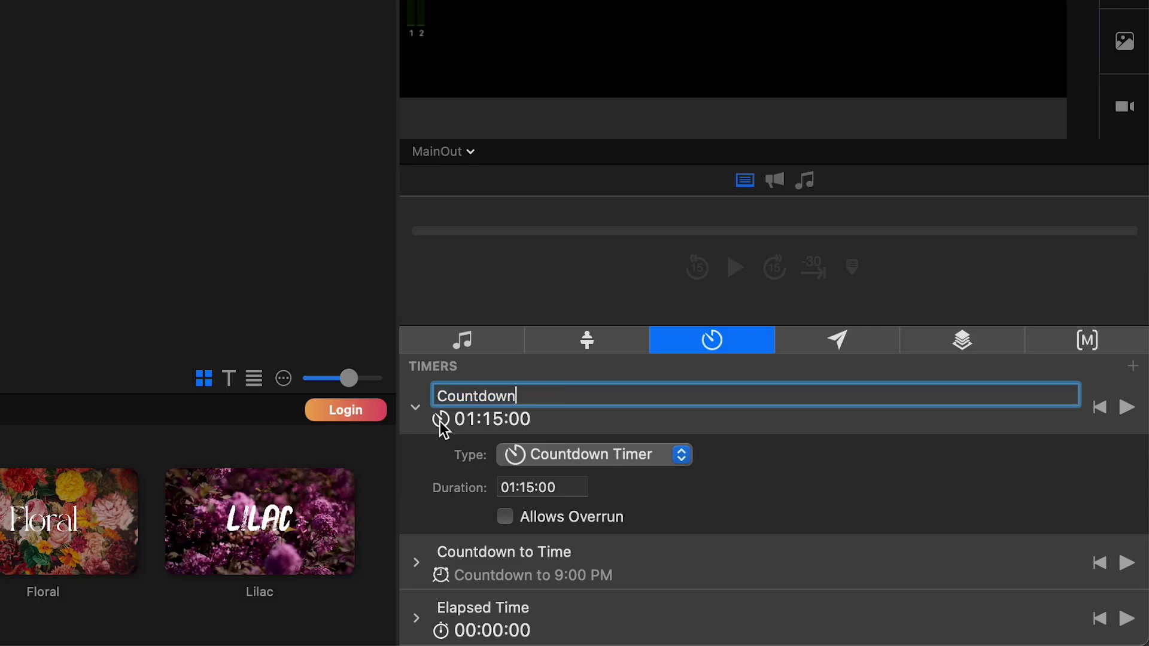
{"action": "left_click", "coordinate": [418, 412]}
{"action": "left_click", "coordinate": [417, 412]}
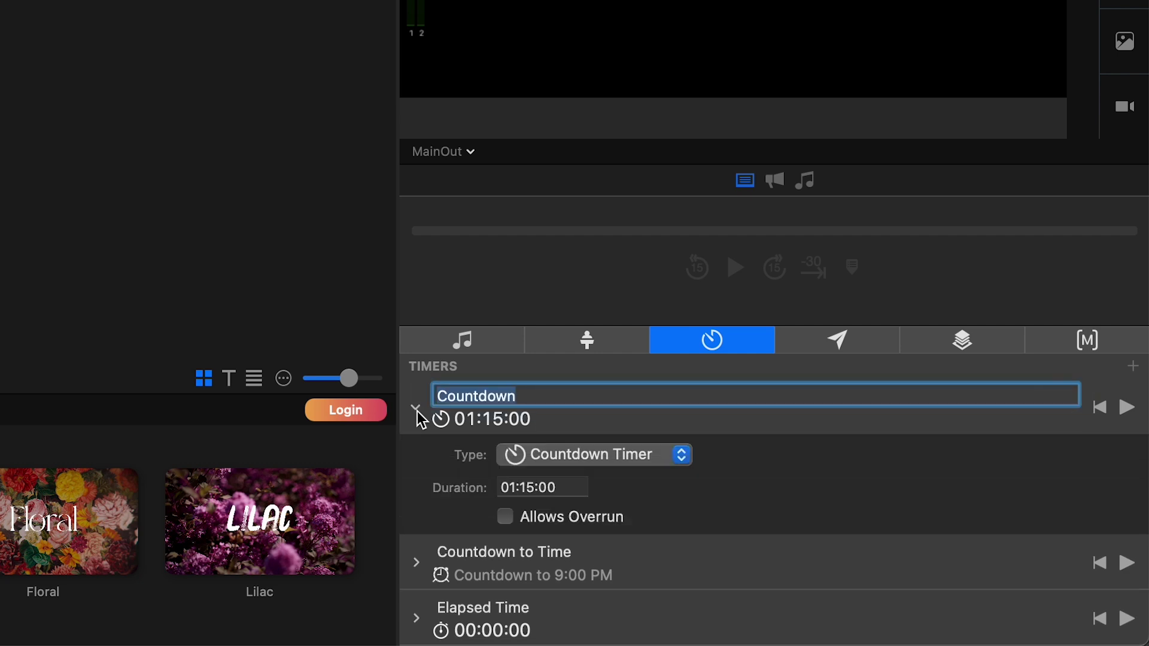
{"action": "left_click", "coordinate": [532, 455]}
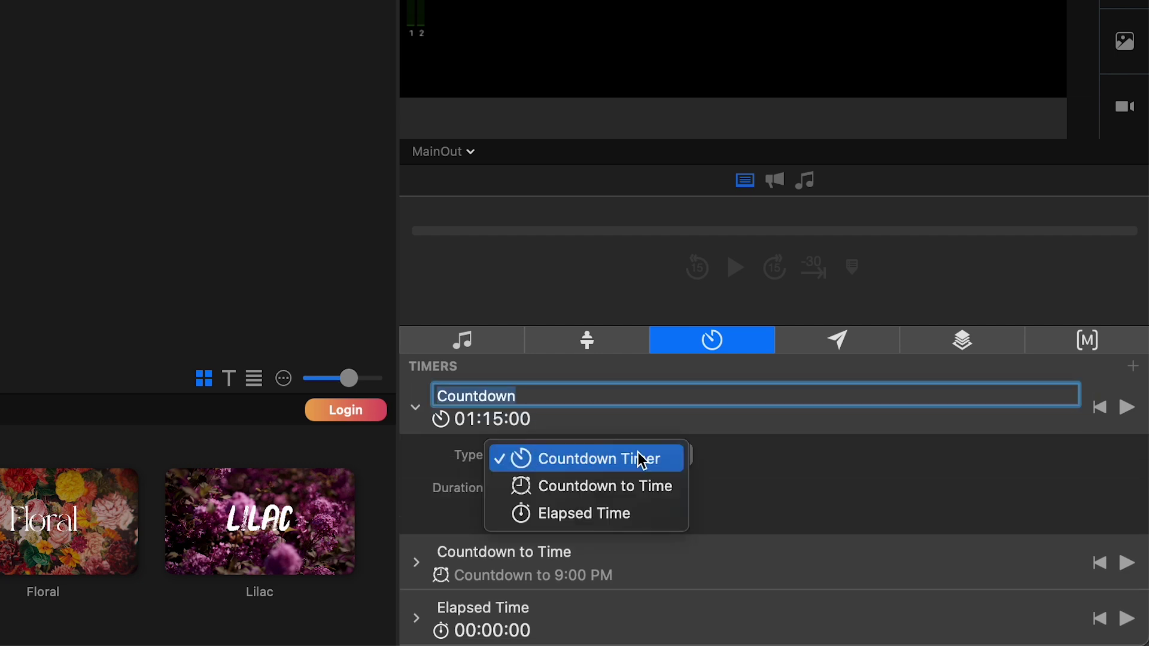
{"action": "left_click", "coordinate": [720, 457]}
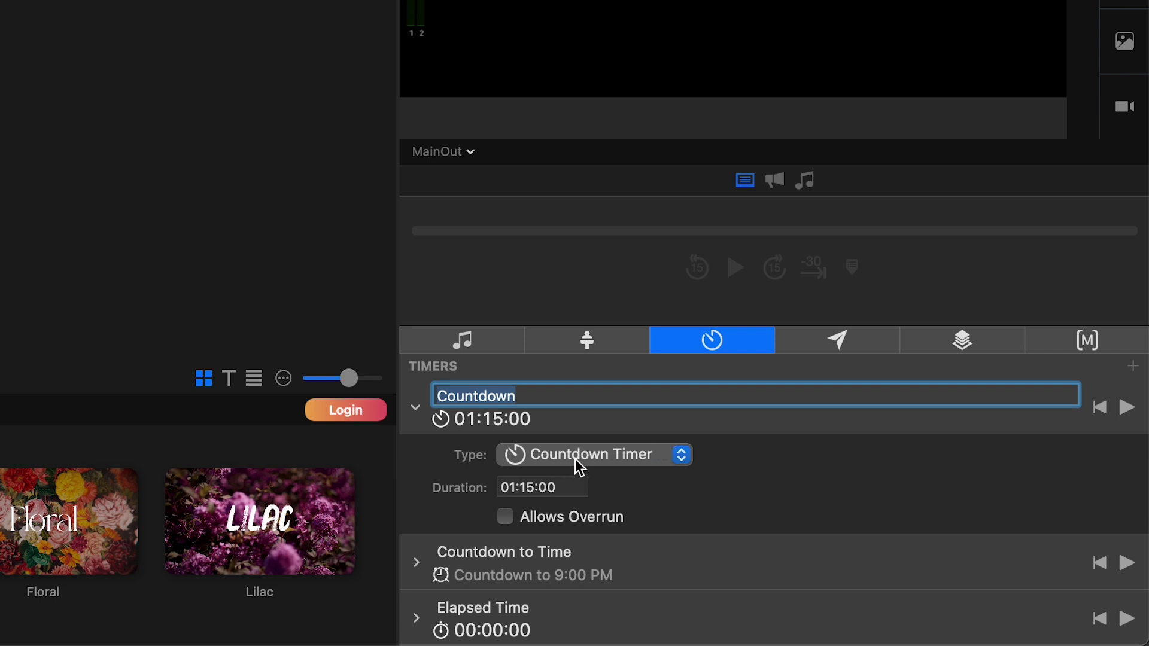
{"action": "left_click", "coordinate": [534, 485]}
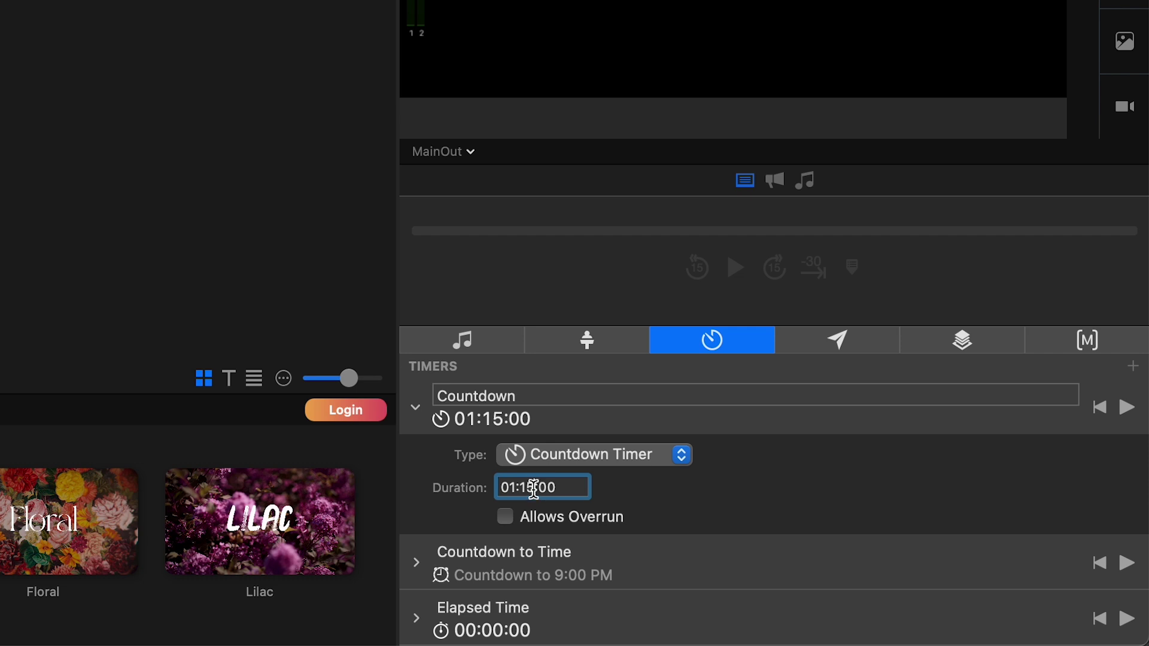
{"action": "left_click", "coordinate": [505, 517]}
Step: Test-run the Countdown timer twice, resetting it to 01:15:00 each time
{"action": "left_click", "coordinate": [1125, 408]}
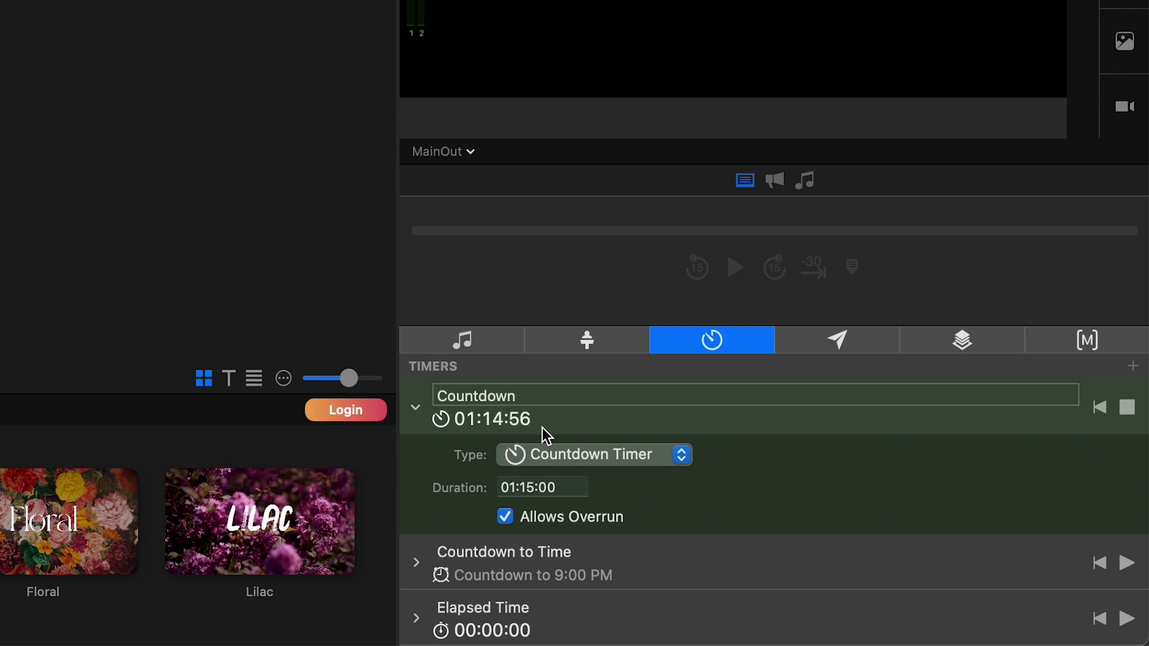
{"action": "left_click", "coordinate": [534, 488]}
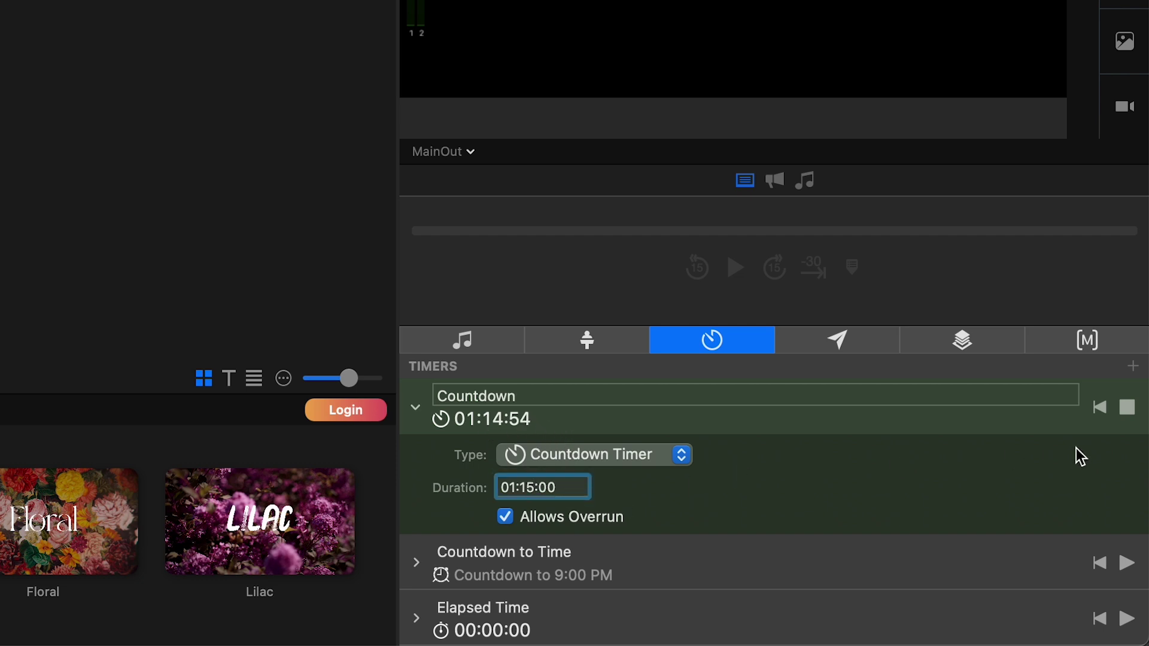
{"action": "left_click", "coordinate": [1101, 410]}
{"action": "left_click", "coordinate": [1127, 409]}
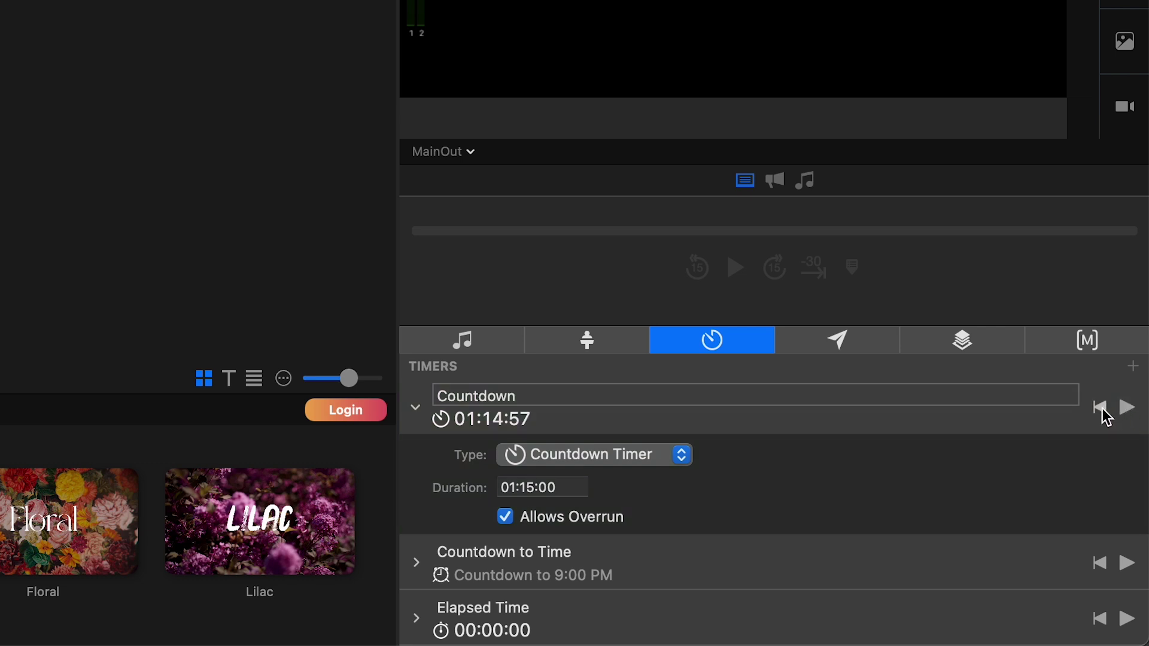
{"action": "left_click", "coordinate": [1101, 411]}
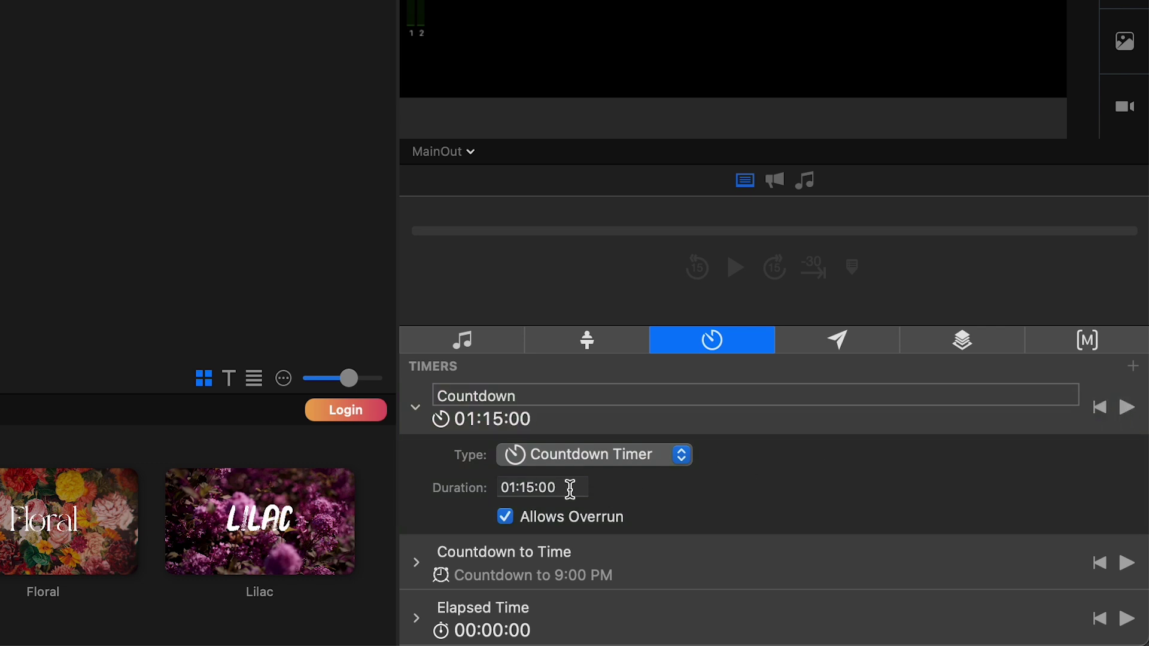
Step: Shorten the Countdown timer's duration to 00:00:03
{"action": "left_click", "coordinate": [534, 487]}
{"action": "key", "text": "BackSpace"}
{"action": "key", "text": "BackSpace"}
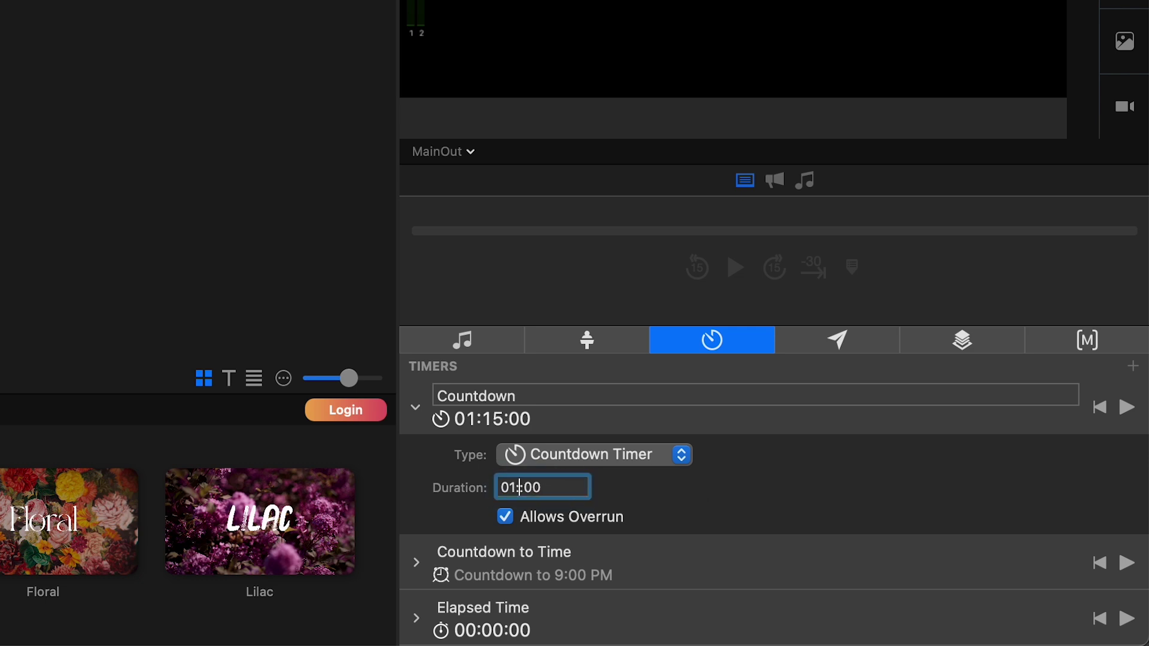
{"action": "type", "text": "00"}
{"action": "key", "text": "BackSpace"}
{"action": "type", "text": "0"}
{"action": "left_click", "coordinate": [1101, 472]}
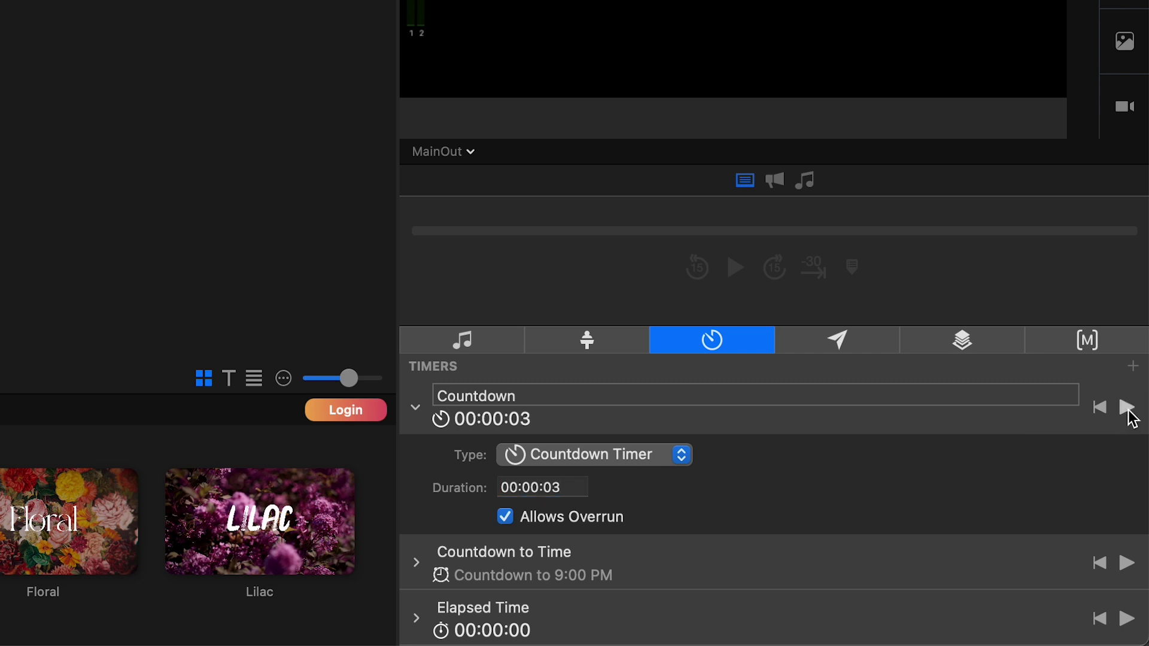
{"action": "left_click", "coordinate": [569, 488]}
{"action": "key", "text": "BackSpace"}
{"action": "type", "text": "5"}
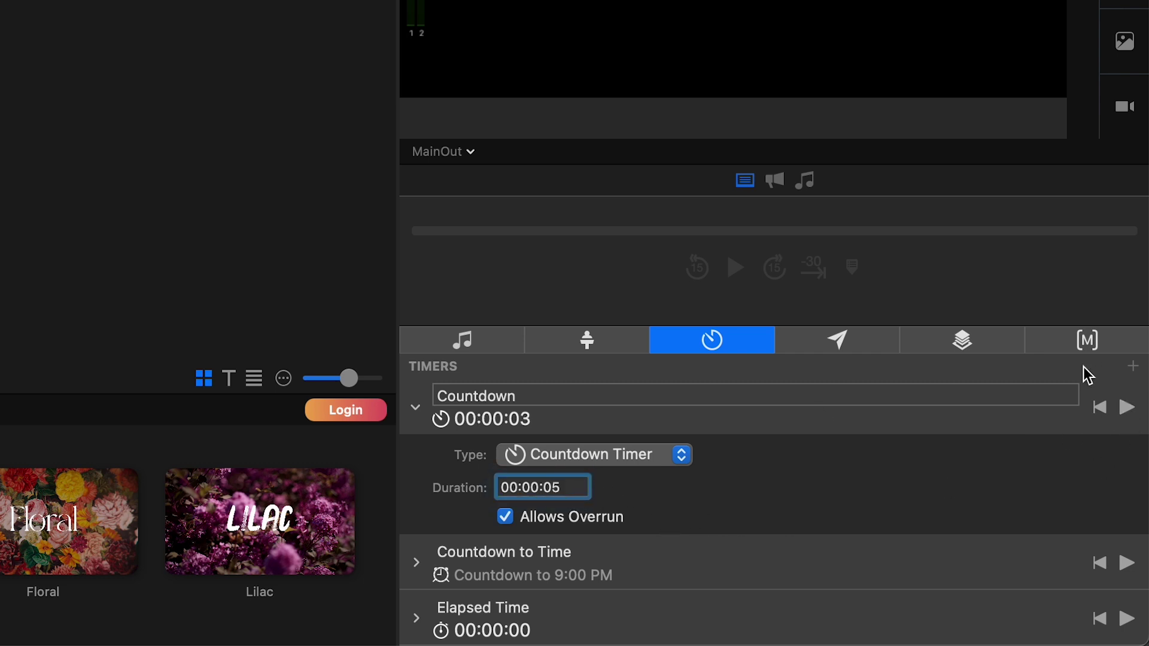
Step: Run the 3-second countdown into negative time, then collapse and reset it
{"action": "left_click", "coordinate": [1128, 411]}
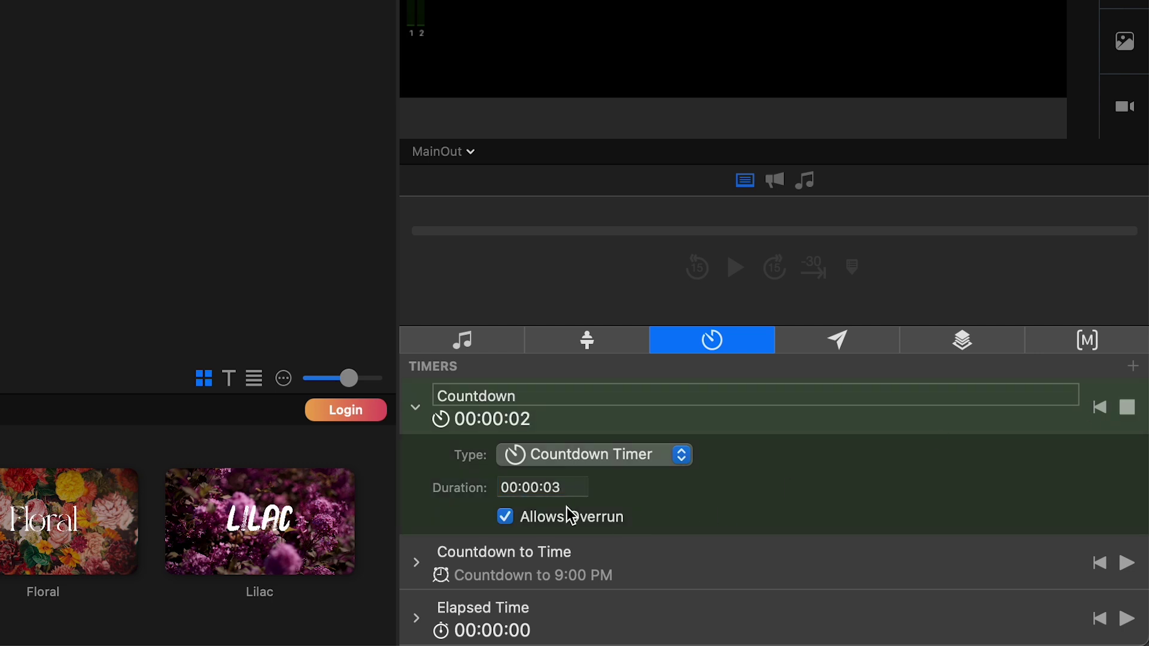
{"action": "left_click", "coordinate": [564, 488]}
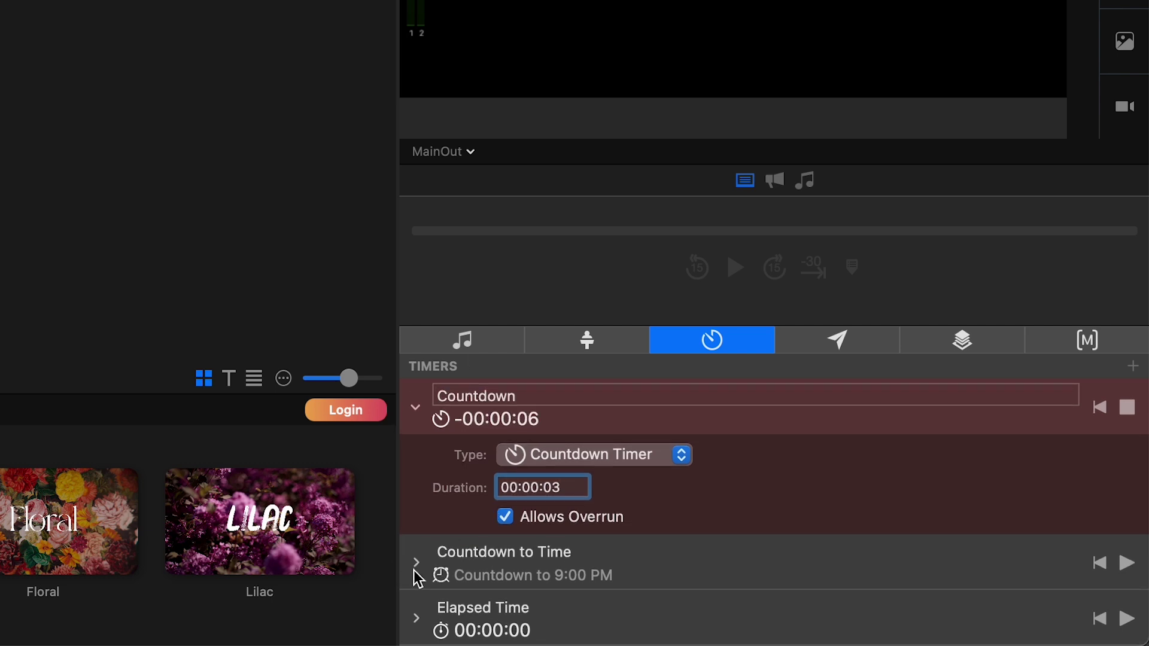
{"action": "left_click", "coordinate": [416, 408]}
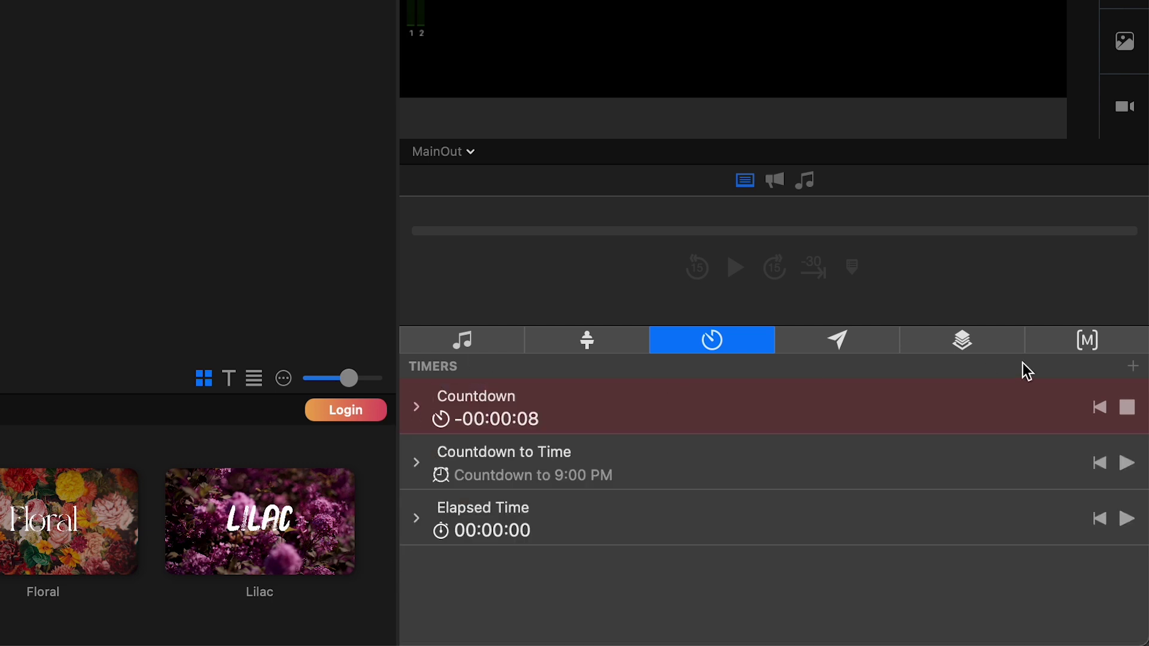
{"action": "left_click", "coordinate": [1099, 409]}
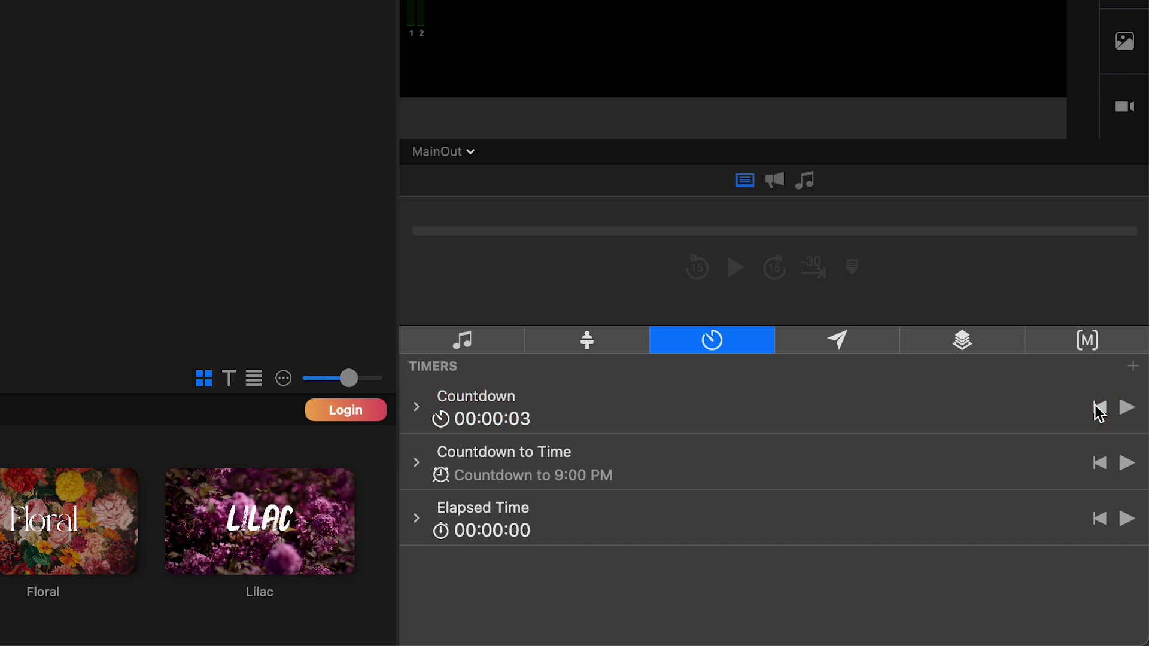
{"action": "left_click", "coordinate": [418, 464]}
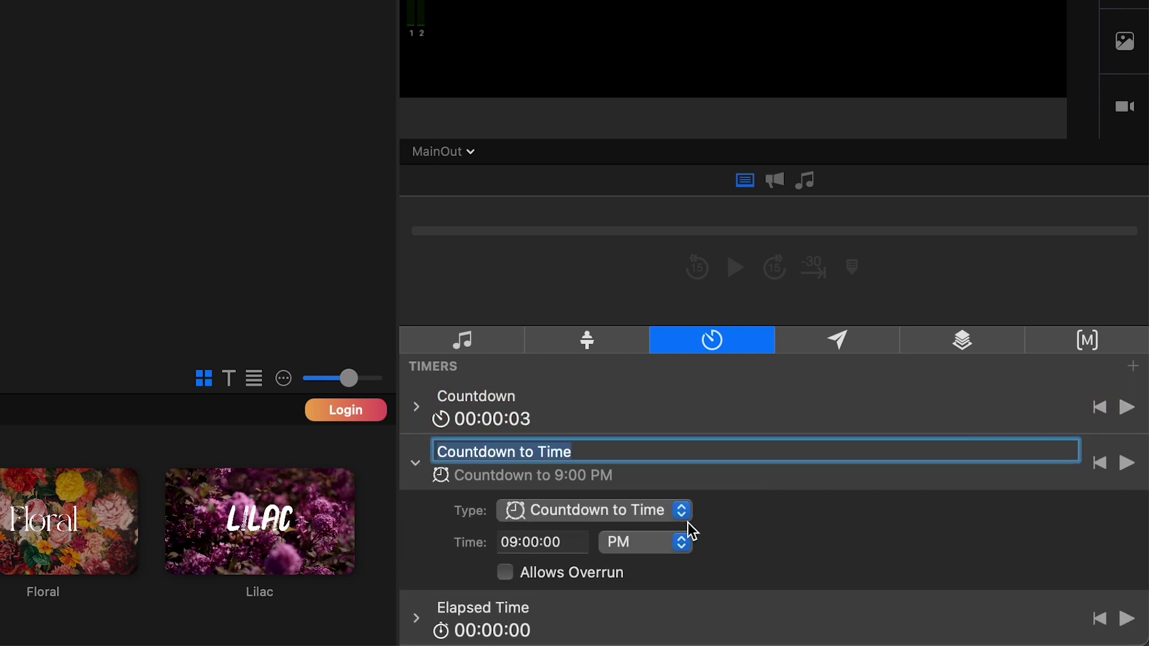
Step: Change the Countdown to Time target from 9:00 PM to 6:30 PM
{"action": "left_click", "coordinate": [633, 510]}
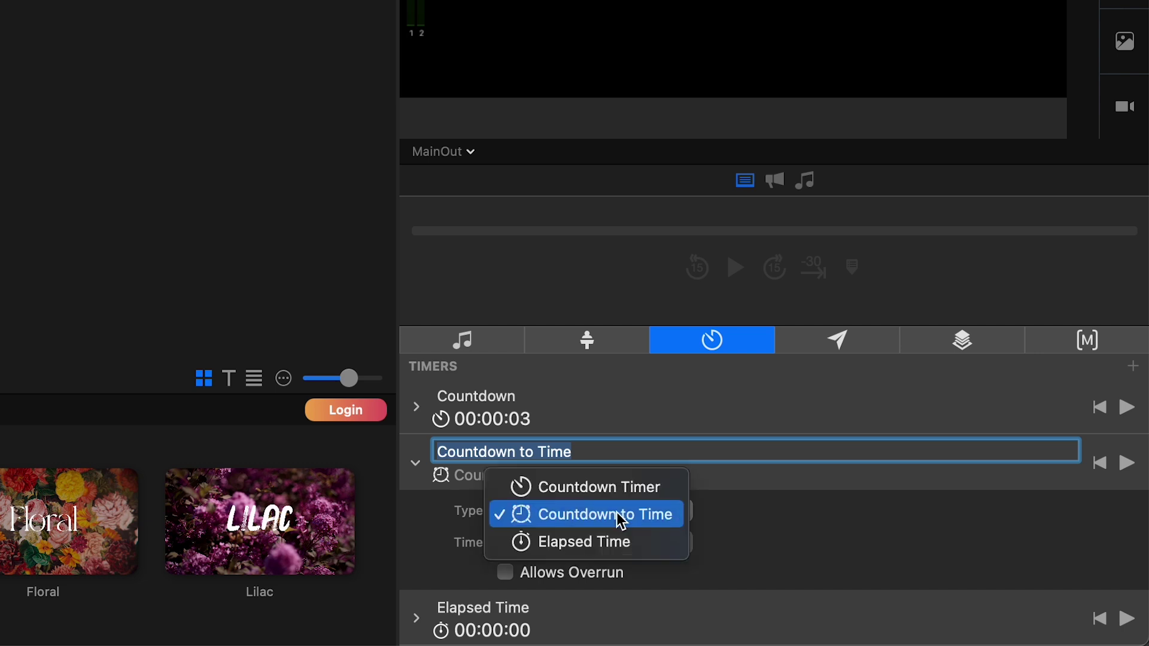
{"action": "left_click", "coordinate": [608, 518]}
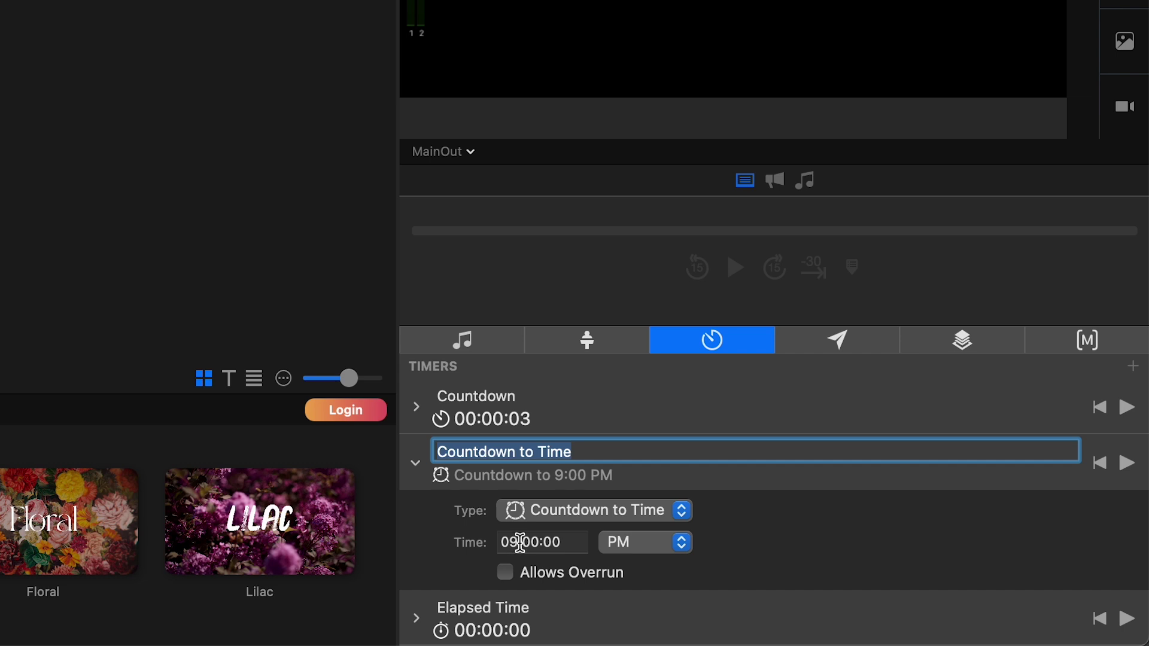
{"action": "left_click", "coordinate": [520, 542]}
{"action": "key", "text": "BackSpace"}
{"action": "type", "text": "6"}
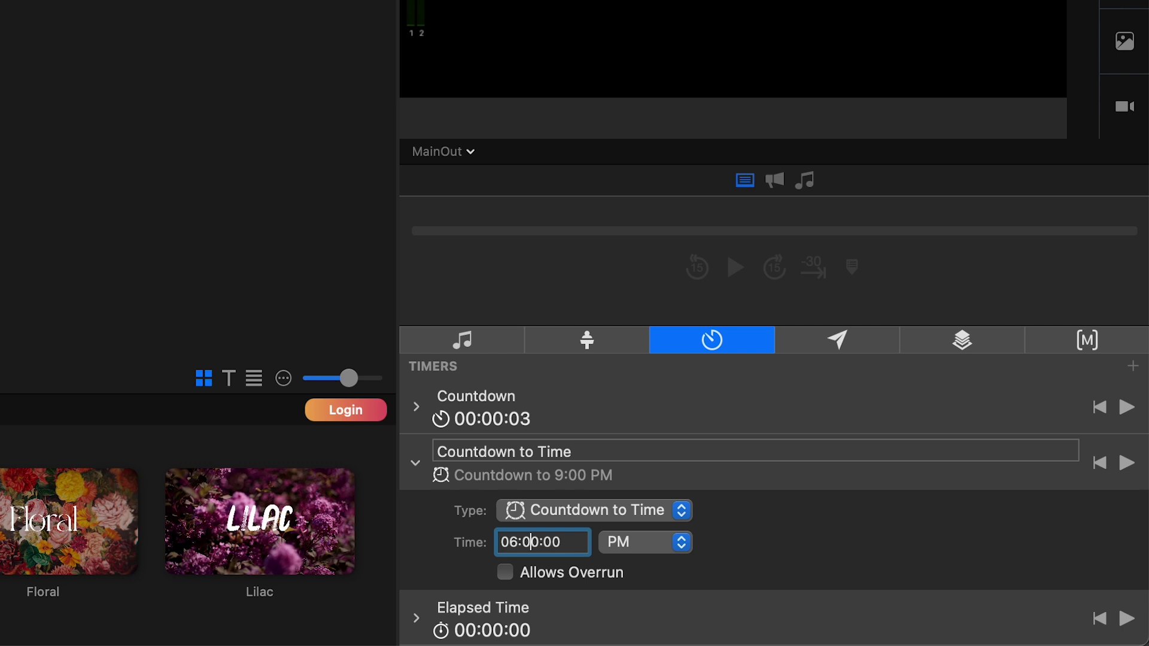
{"action": "key", "text": "BackSpace"}
{"action": "type", "text": "3"}
{"action": "left_click", "coordinate": [805, 549]}
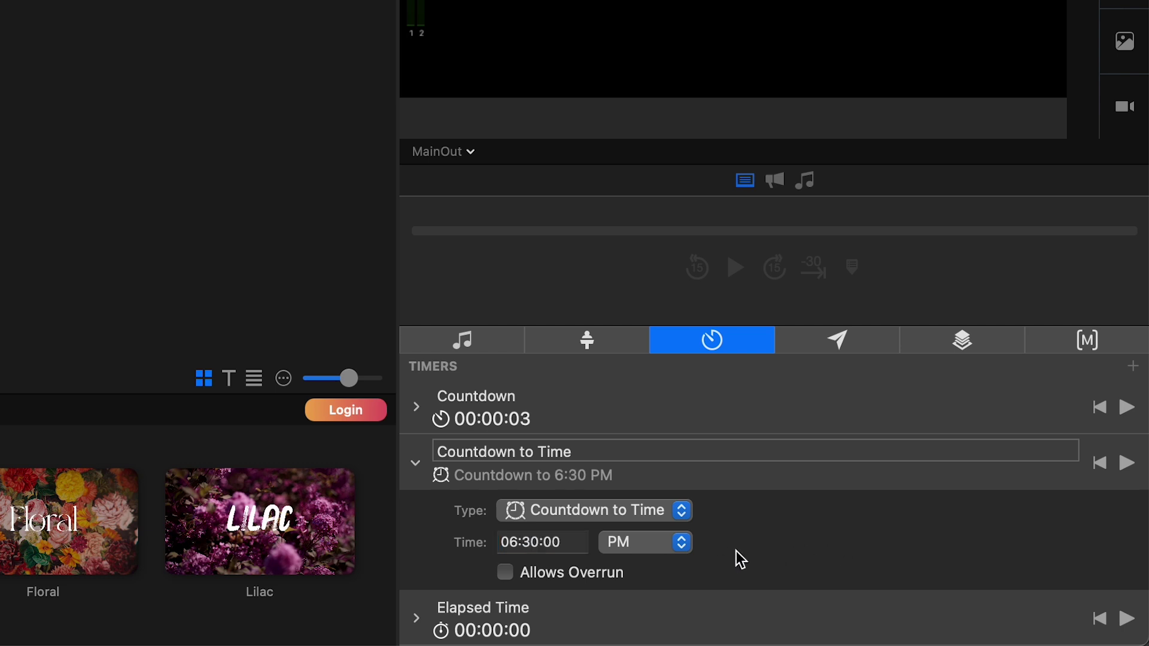
Step: Run the Countdown to Time timer briefly, stop it at 00:07:17, and collapse it
{"action": "left_click", "coordinate": [1128, 466]}
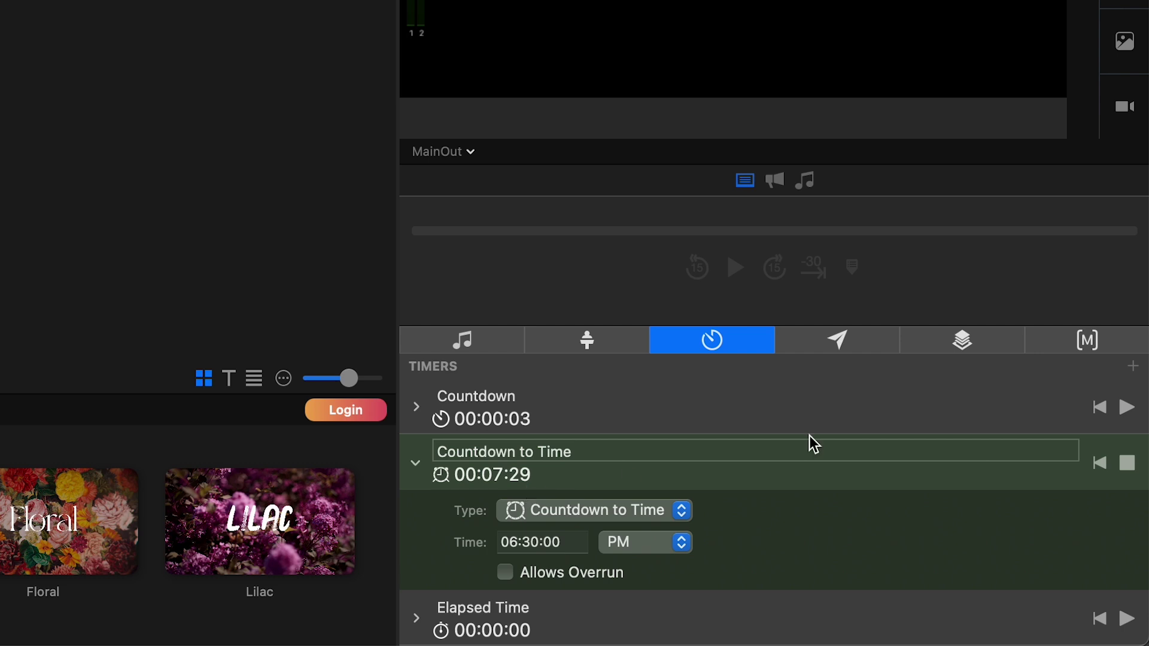
{"action": "left_click", "coordinate": [1123, 466]}
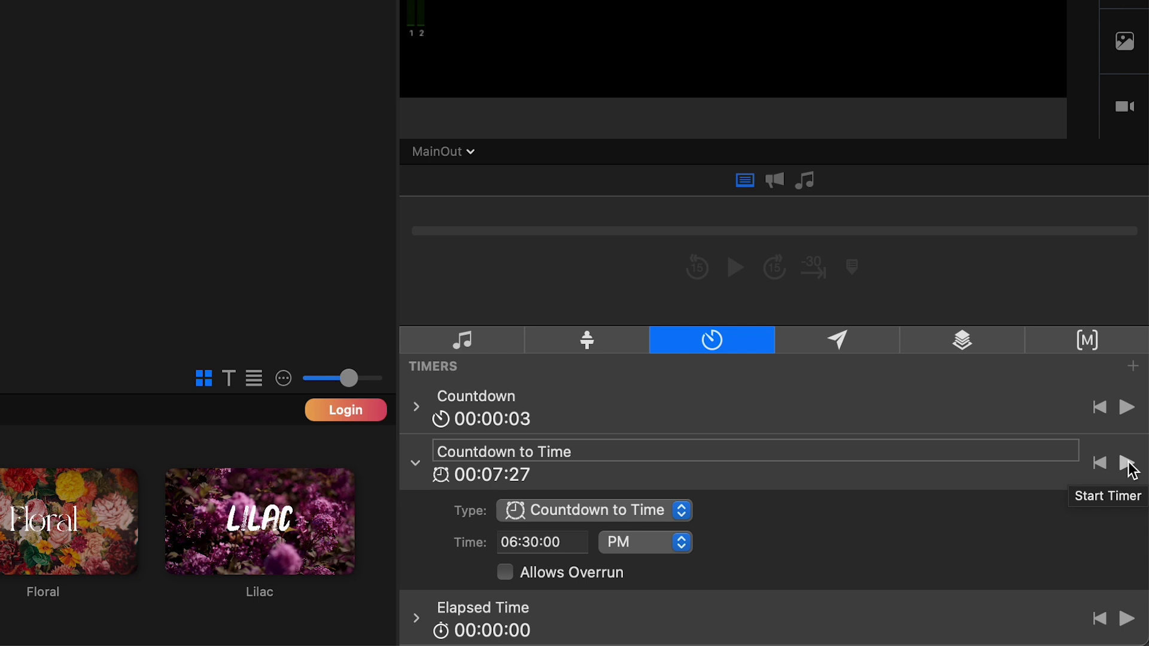
{"action": "left_click", "coordinate": [1128, 463]}
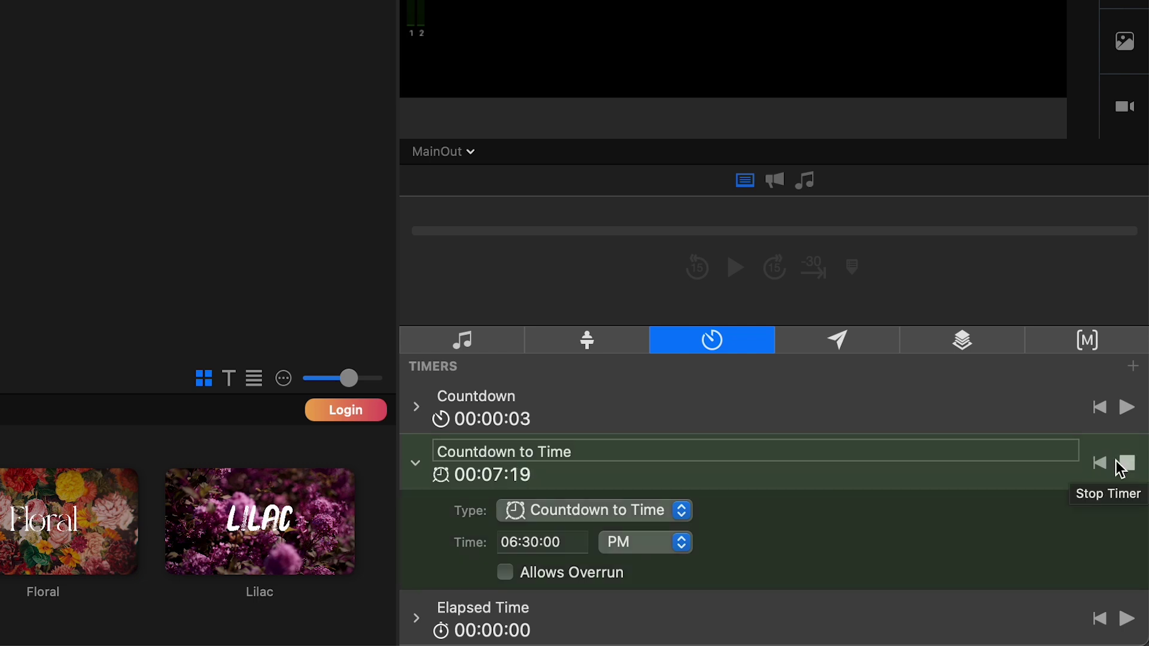
{"action": "left_click", "coordinate": [1127, 464]}
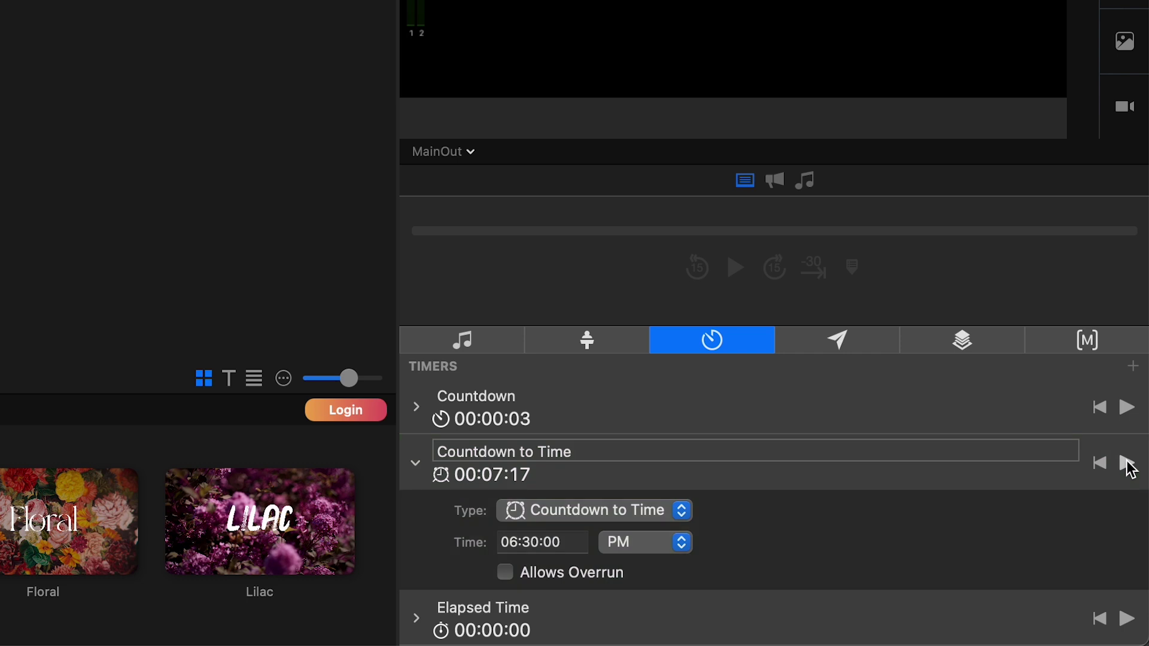
{"action": "left_click", "coordinate": [417, 465]}
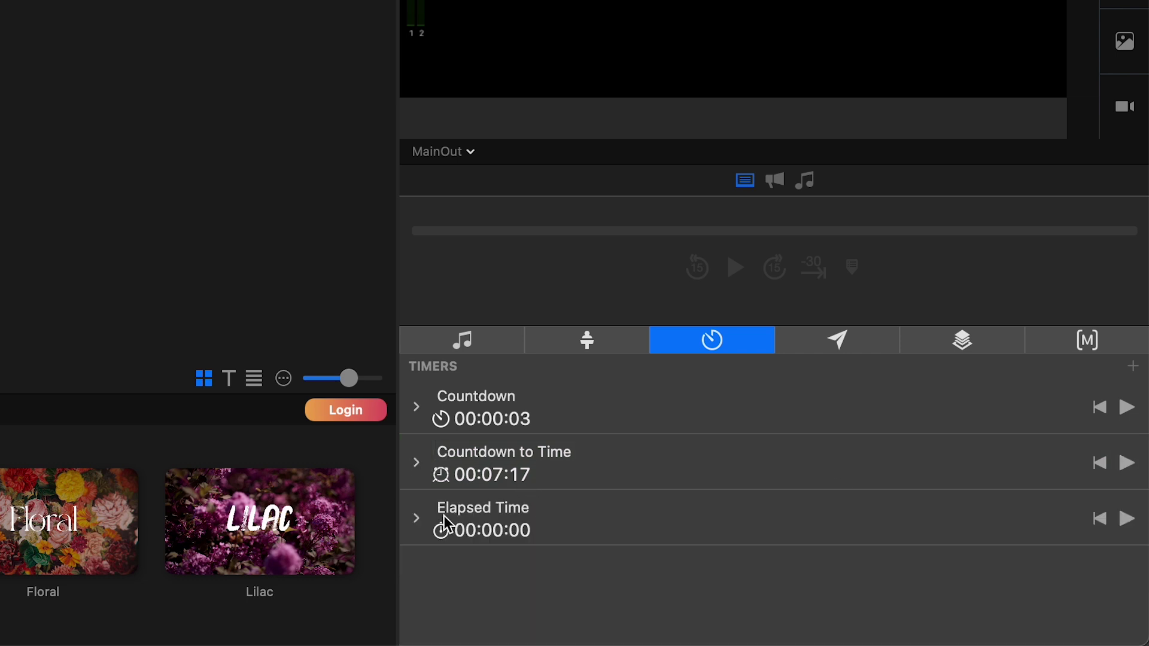
Step: Start the Elapsed Time timer, turning Allows Overrun on and back off
{"action": "left_click", "coordinate": [418, 522]}
{"action": "scroll", "coordinate": [623, 480], "scroll_direction": "down", "scroll_amount": 2}
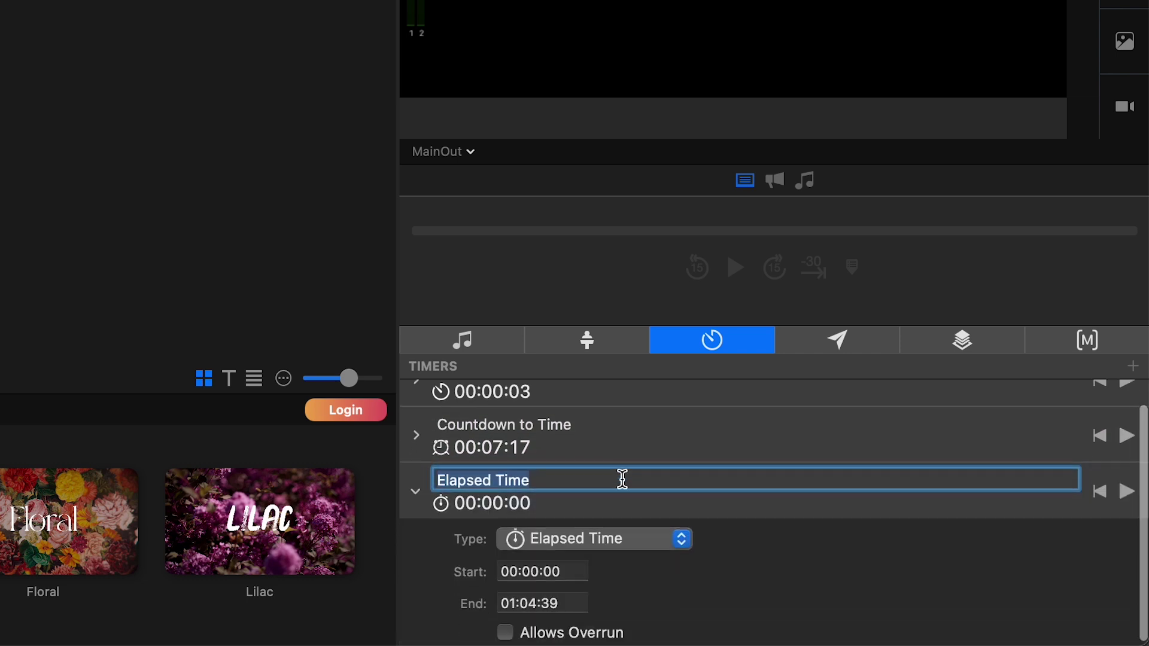
{"action": "left_click", "coordinate": [682, 534]}
{"action": "left_click", "coordinate": [656, 537]}
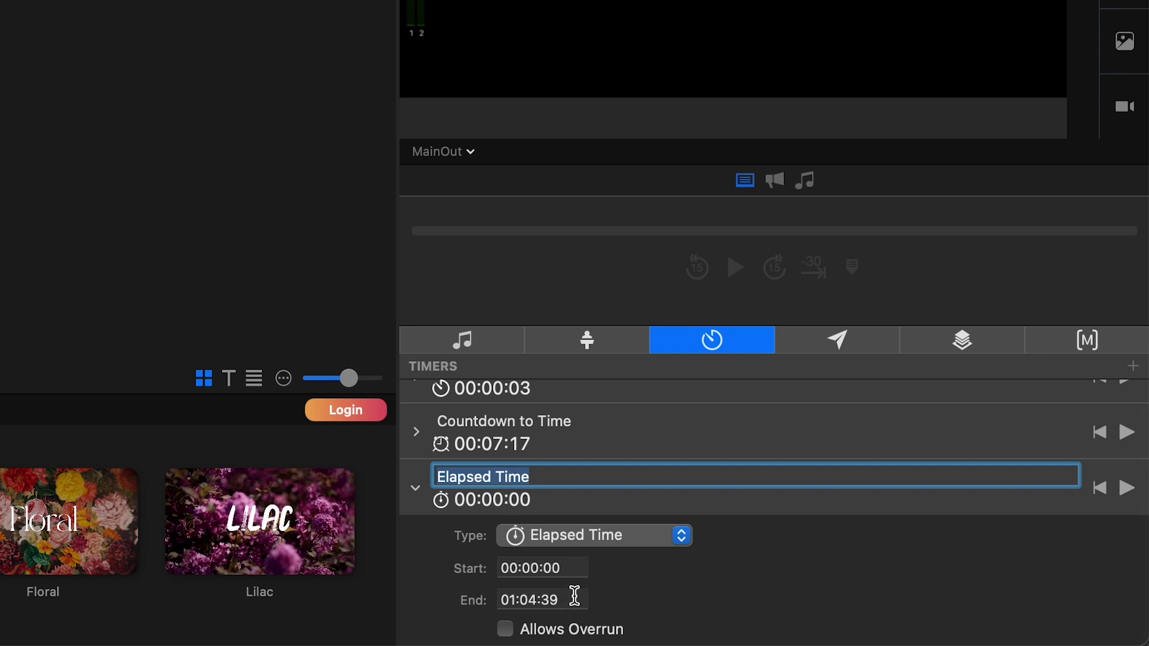
{"action": "left_click", "coordinate": [1127, 489]}
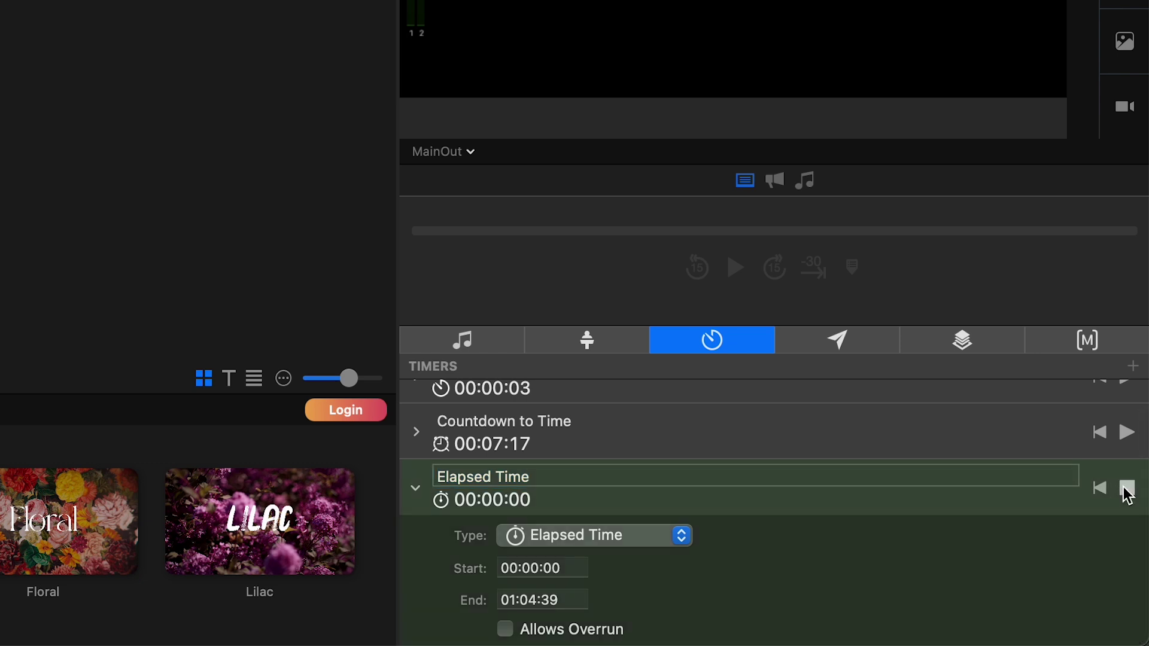
{"action": "left_click", "coordinate": [508, 630]}
{"action": "left_click", "coordinate": [506, 630]}
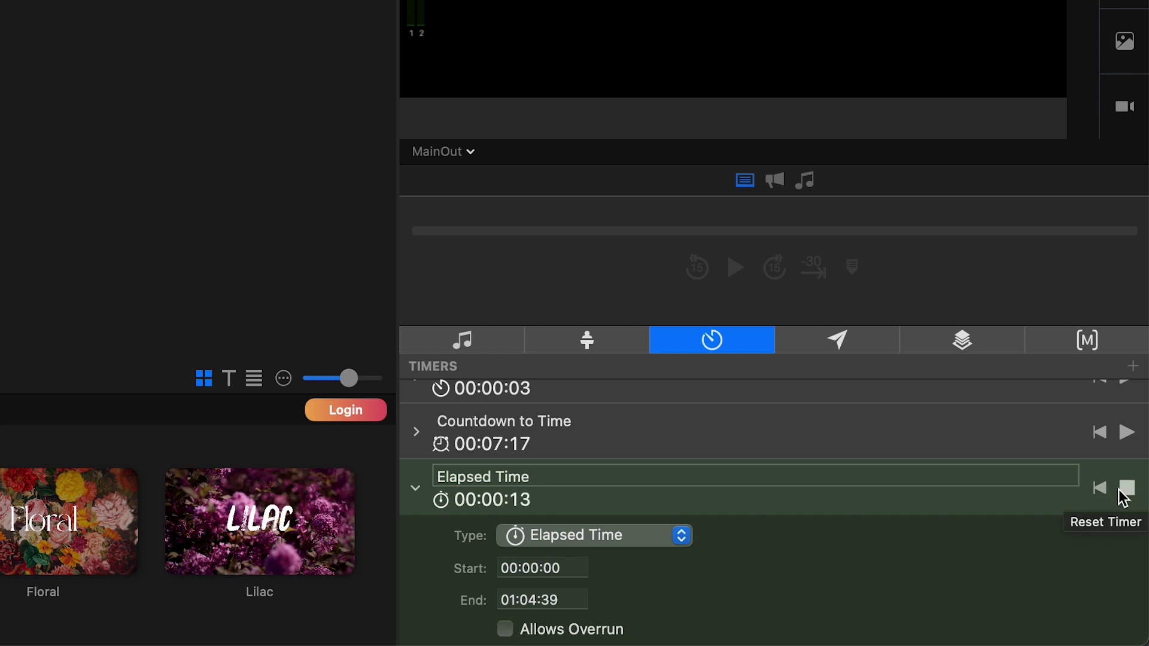
Step: Stop Elapsed Time, reset it to 00:00:00, and collapse its settings
{"action": "left_click", "coordinate": [1124, 497]}
{"action": "left_click", "coordinate": [1104, 494]}
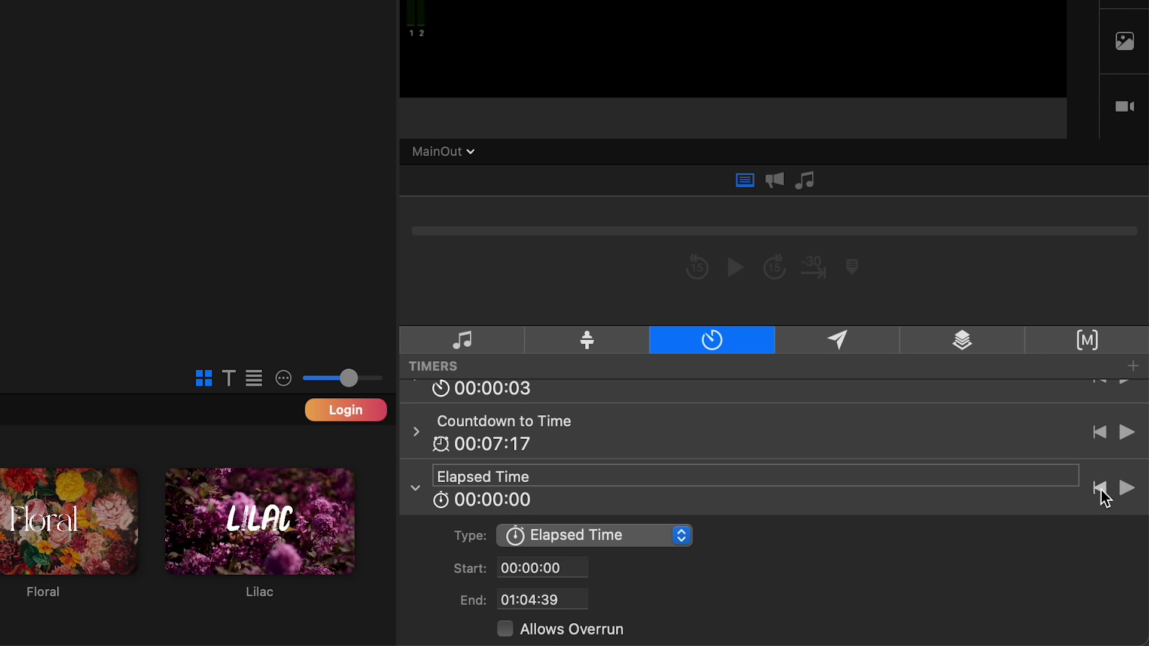
{"action": "left_click", "coordinate": [417, 488]}
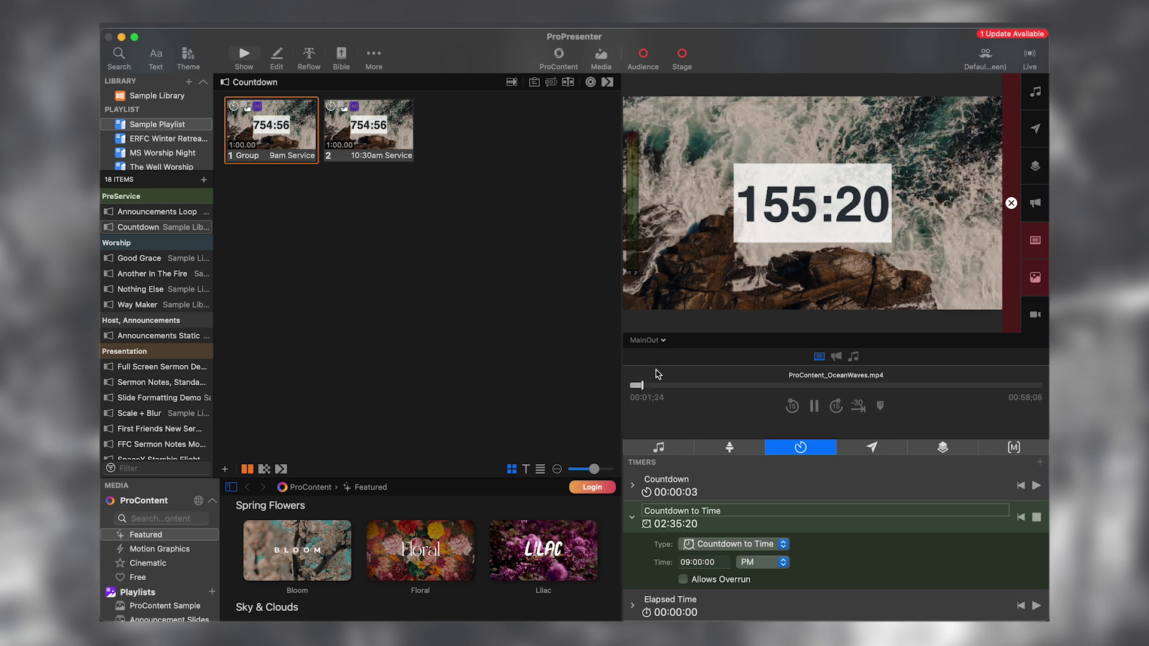
Step: Clear the output with F1 and create presentation 'Countdown DEMO' in Sample Playlist
{"action": "key", "text": "F1"}
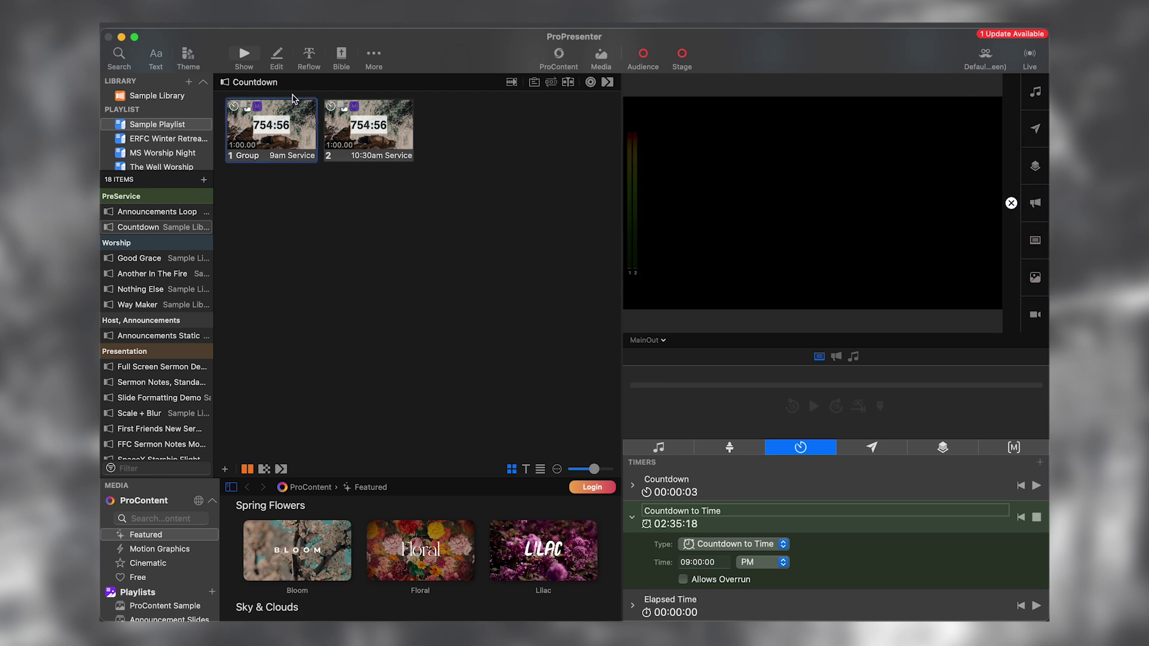
{"action": "left_click", "coordinate": [217, 36]}
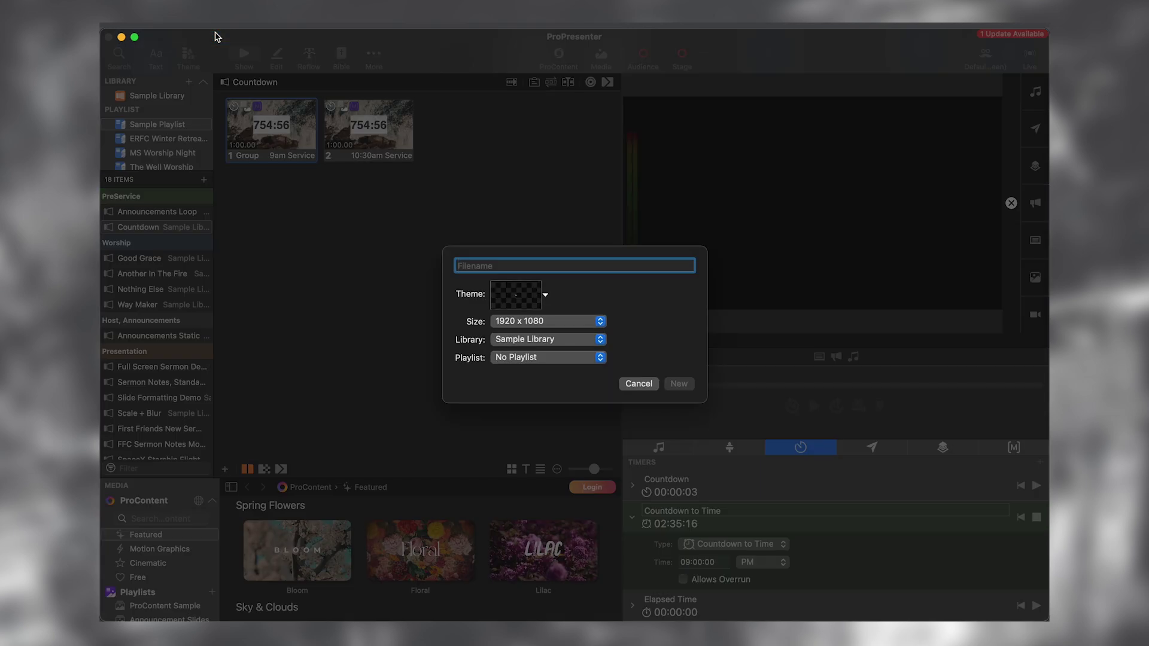
{"action": "type", "text": "Countdown"}
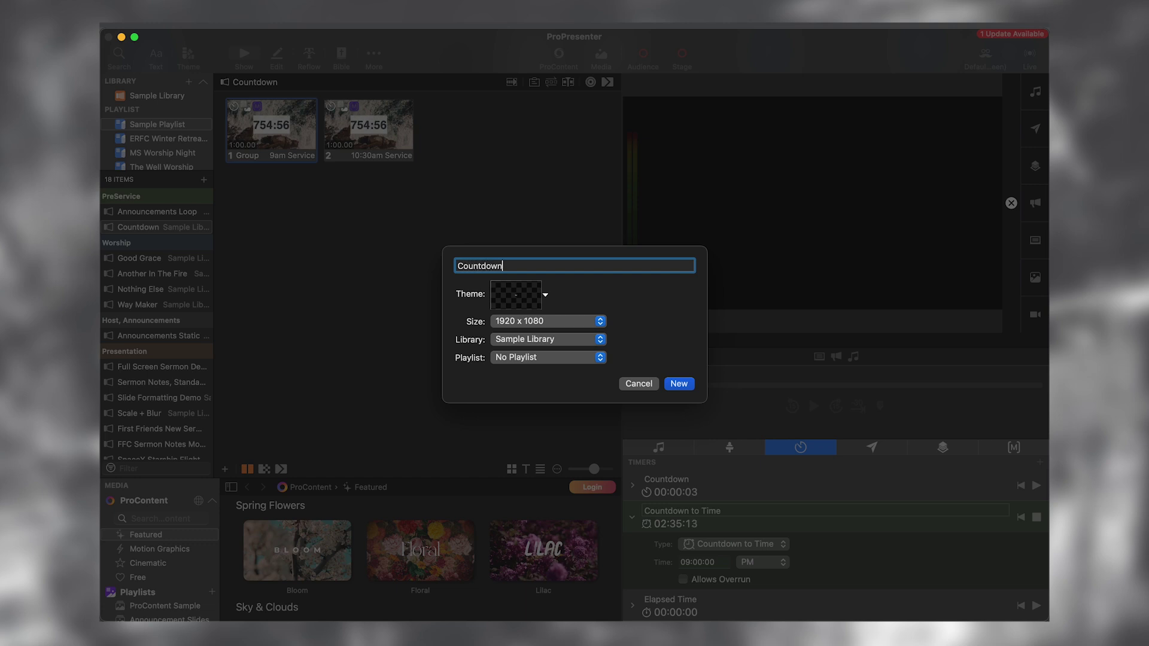
{"action": "left_click", "coordinate": [527, 358]}
{"action": "left_click", "coordinate": [530, 385]}
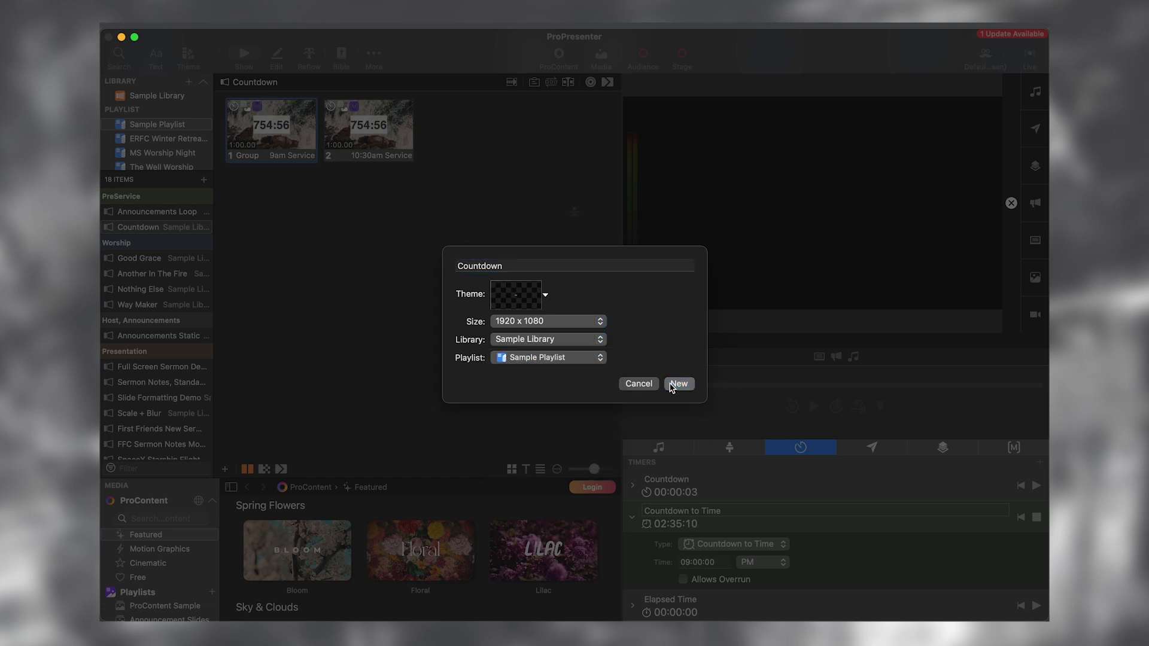
{"action": "left_click", "coordinate": [672, 386]}
{"action": "left_click", "coordinate": [556, 264]}
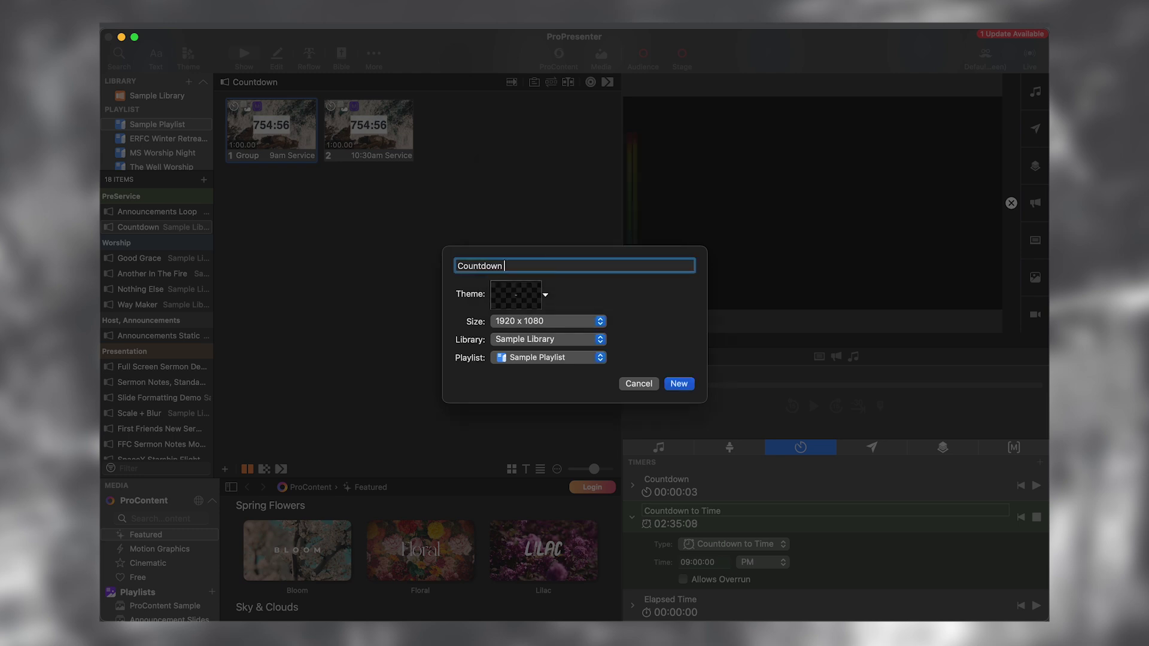
{"action": "key", "text": "Return"}
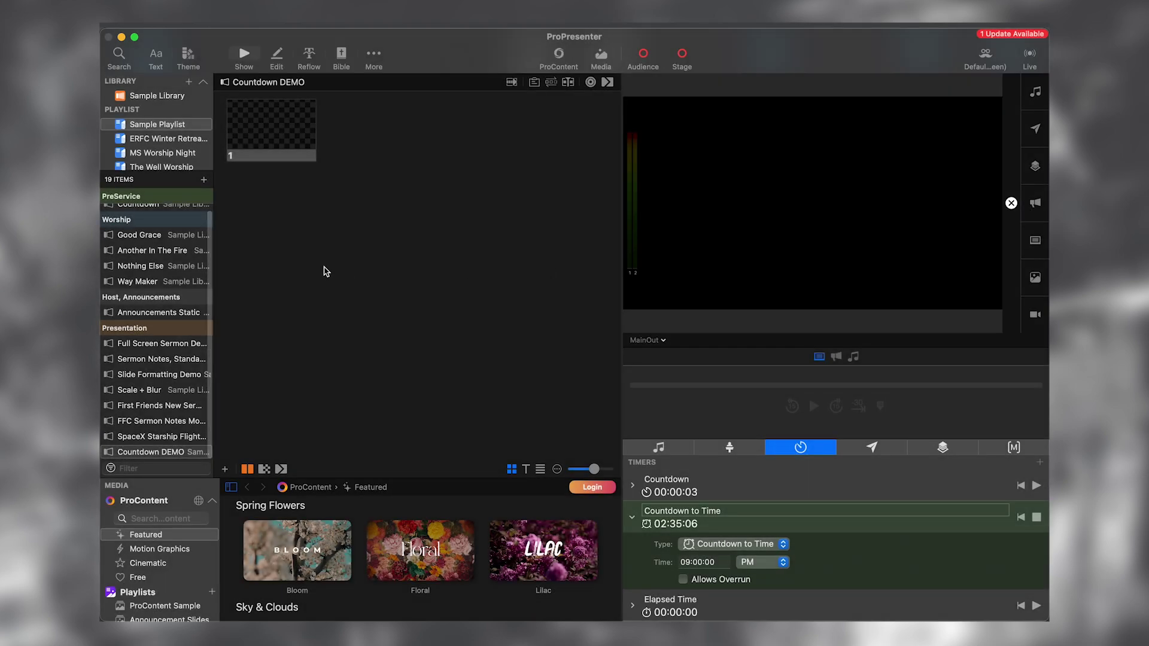
{"action": "right_click", "coordinate": [284, 138]}
{"action": "left_click", "coordinate": [350, 120]}
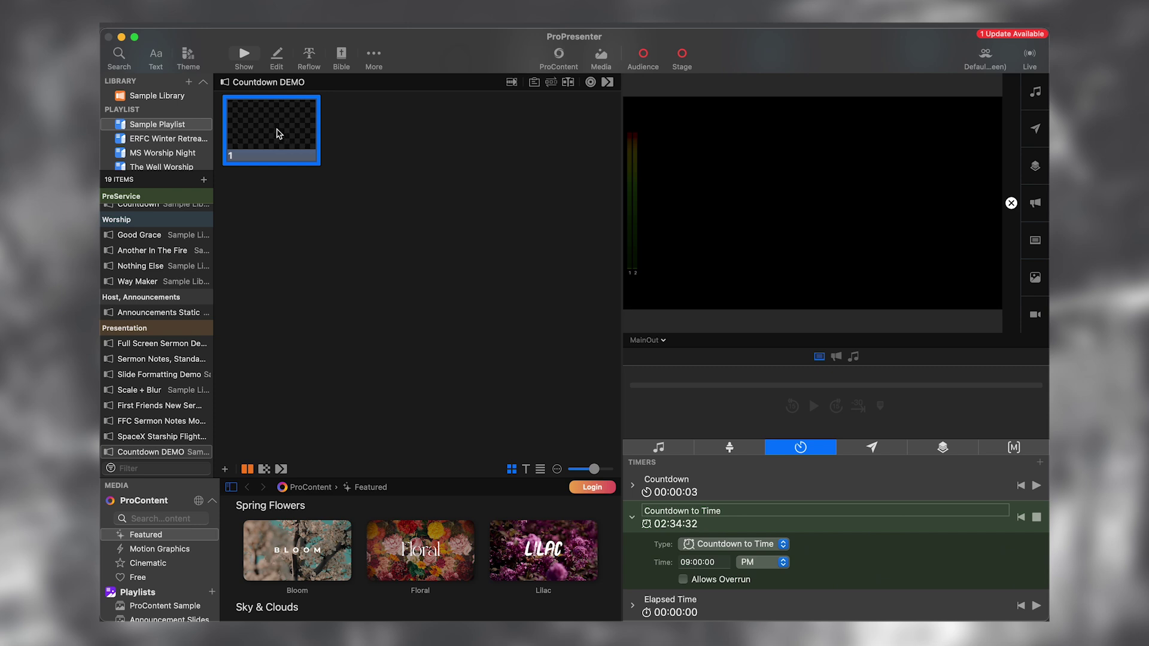
{"action": "scroll", "coordinate": [193, 255], "scroll_direction": "up", "scroll_amount": 2}
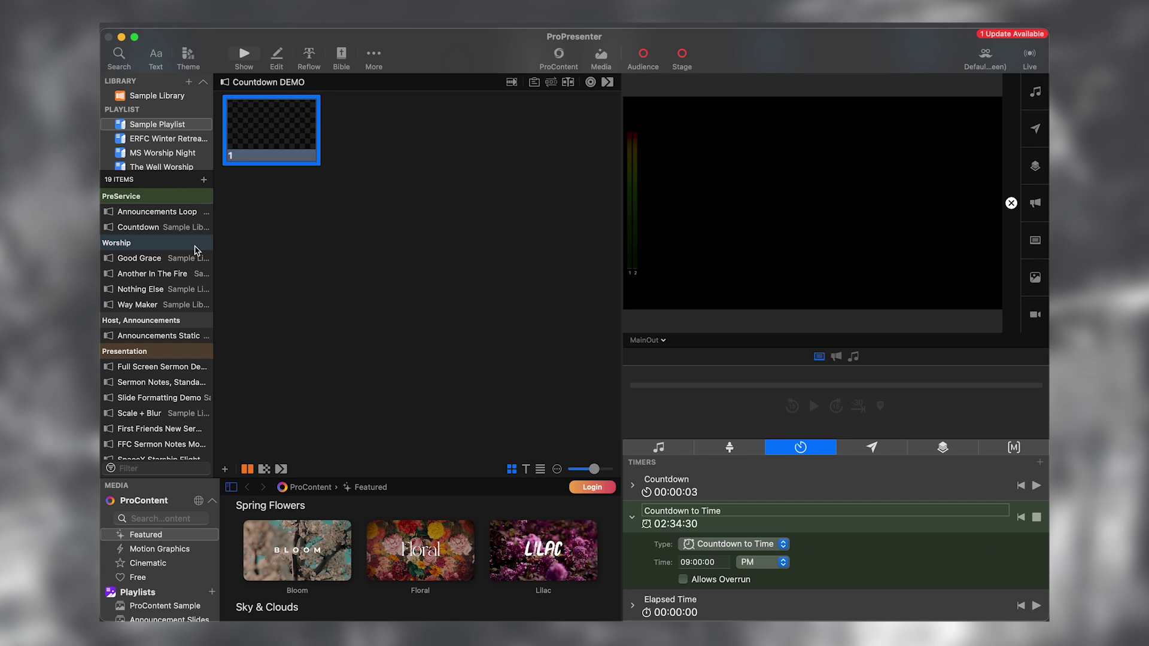
Step: Edit the blank slide and resize its text box to 855×363, centred on the slide
{"action": "right_click", "coordinate": [278, 122]}
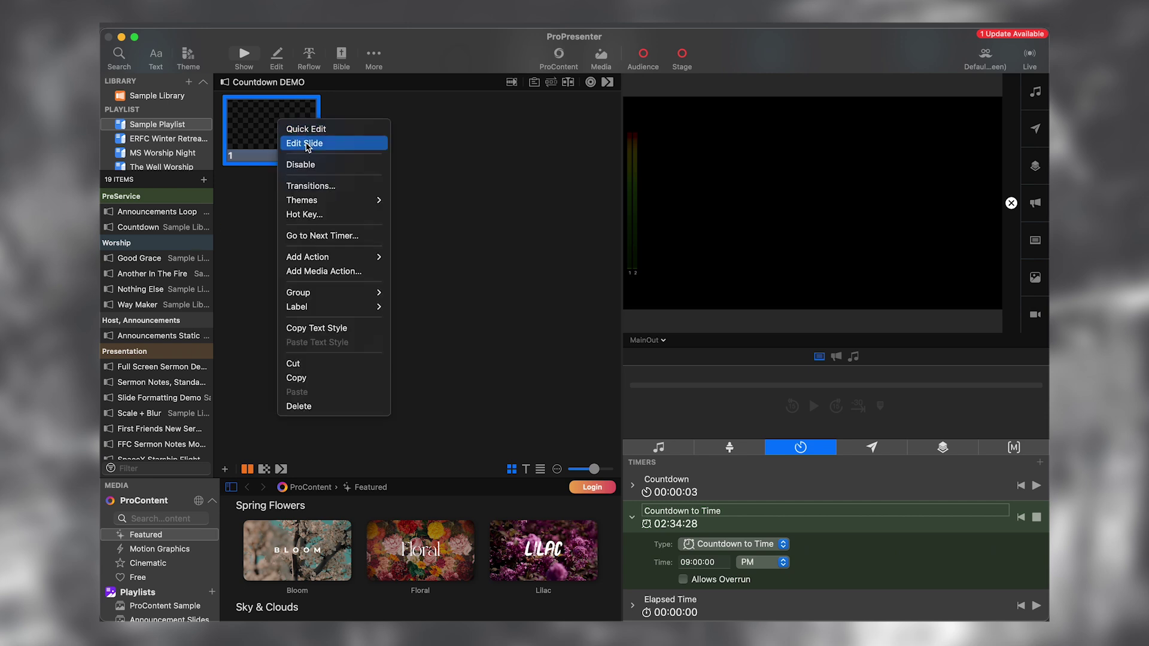
{"action": "left_click", "coordinate": [306, 144]}
{"action": "left_click", "coordinate": [506, 326]}
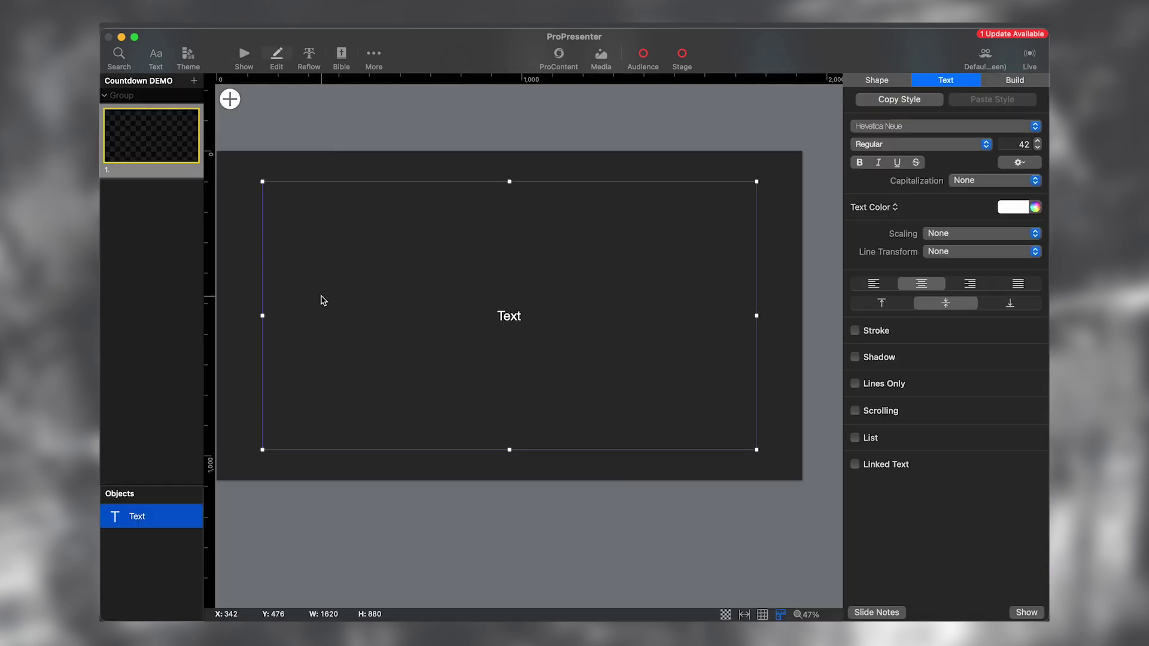
{"action": "left_click_drag", "start_coordinate": [263, 316], "coordinate": [495, 315]}
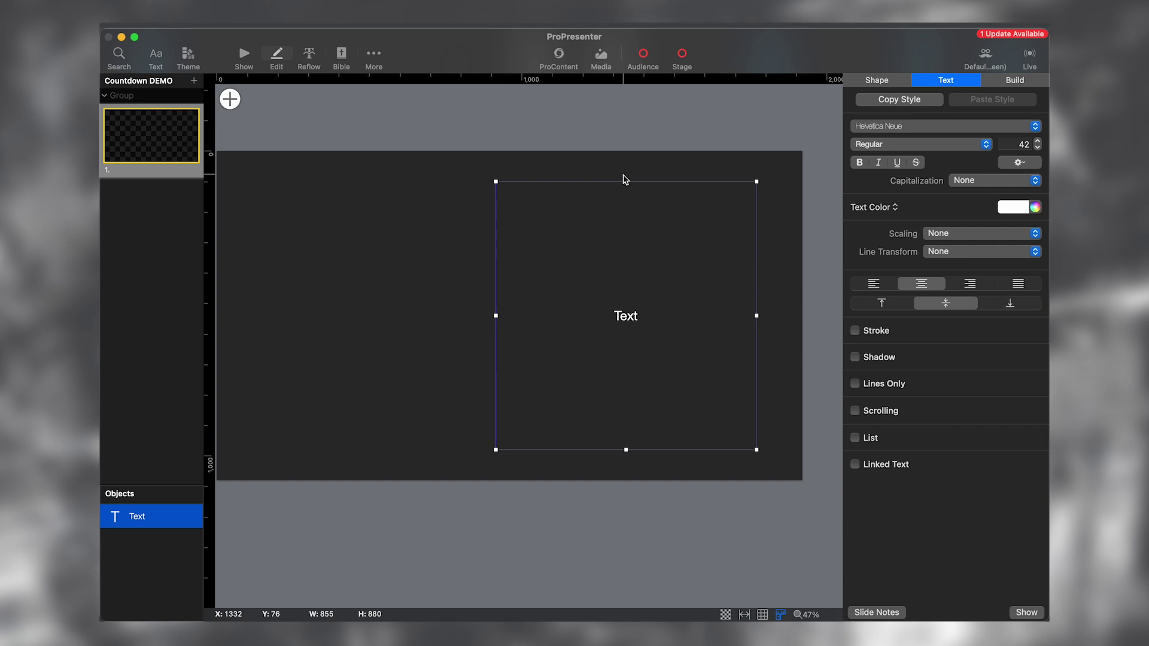
{"action": "left_click_drag", "start_coordinate": [623, 179], "coordinate": [513, 303]}
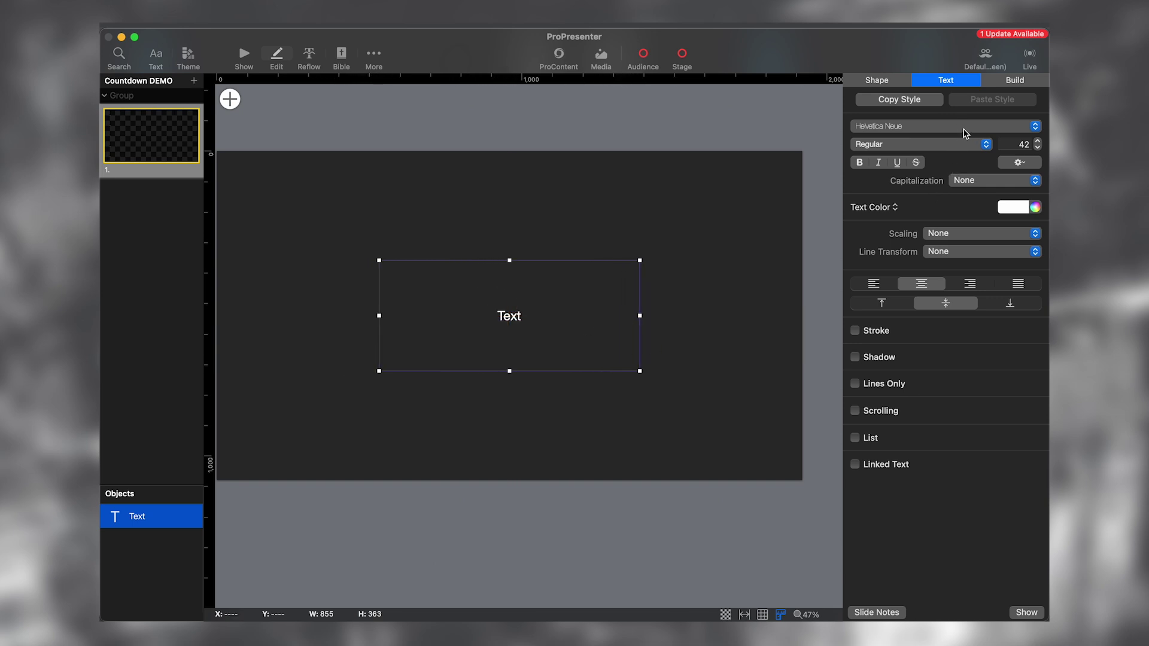
Step: Link the text box to the Countdown to Time timer and set it to All Caps
{"action": "left_click", "coordinate": [882, 468]}
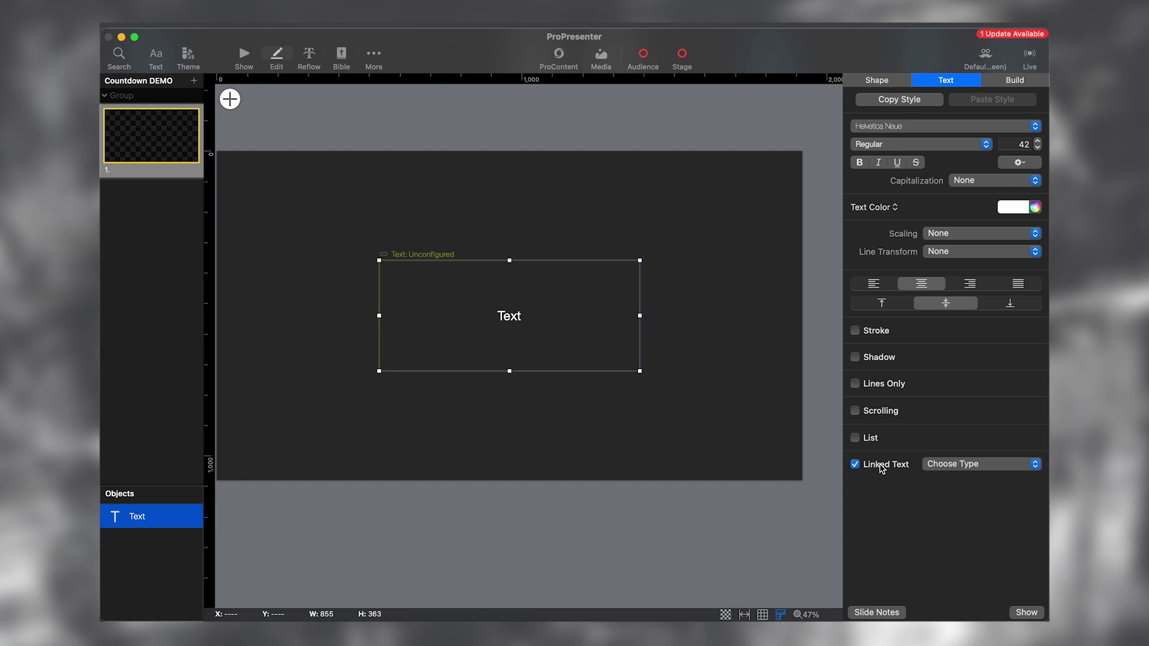
{"action": "left_click", "coordinate": [955, 467]}
{"action": "mouse_move", "coordinate": [960, 521]}
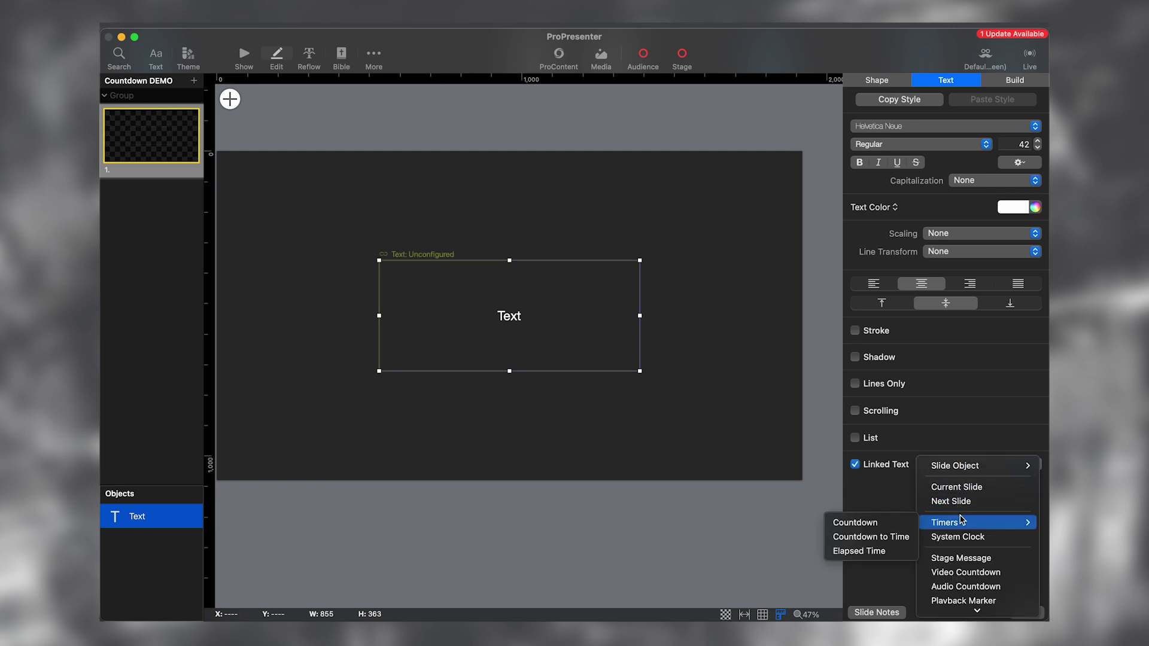
{"action": "left_click", "coordinate": [882, 537]}
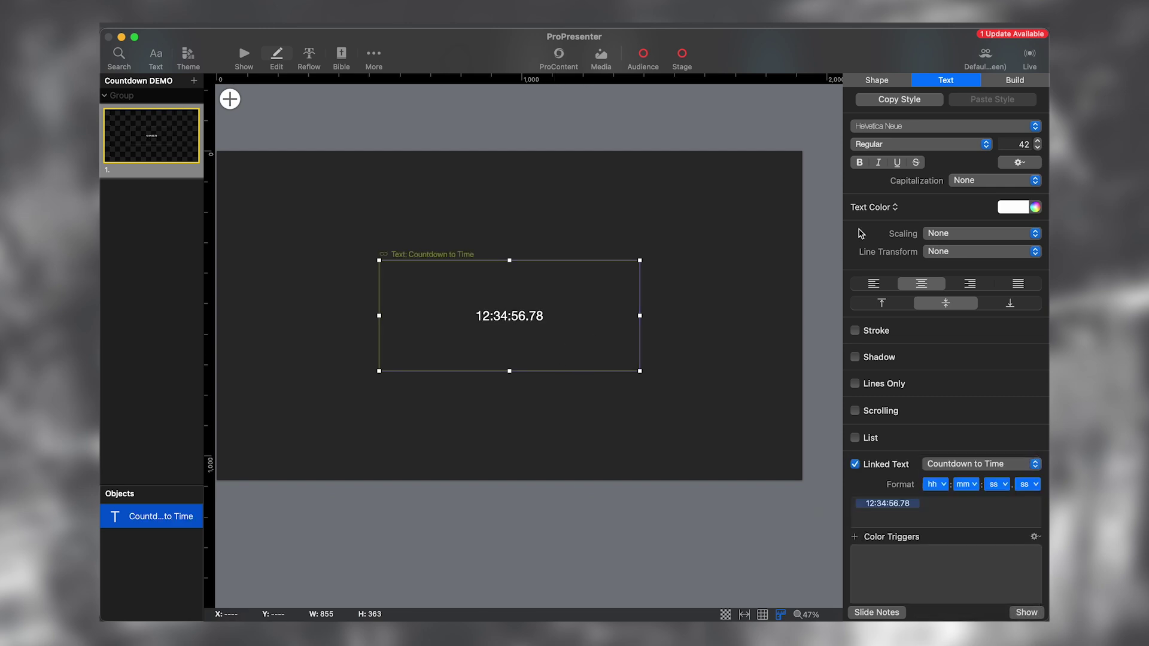
{"action": "left_click", "coordinate": [997, 182]}
{"action": "left_click", "coordinate": [993, 197]}
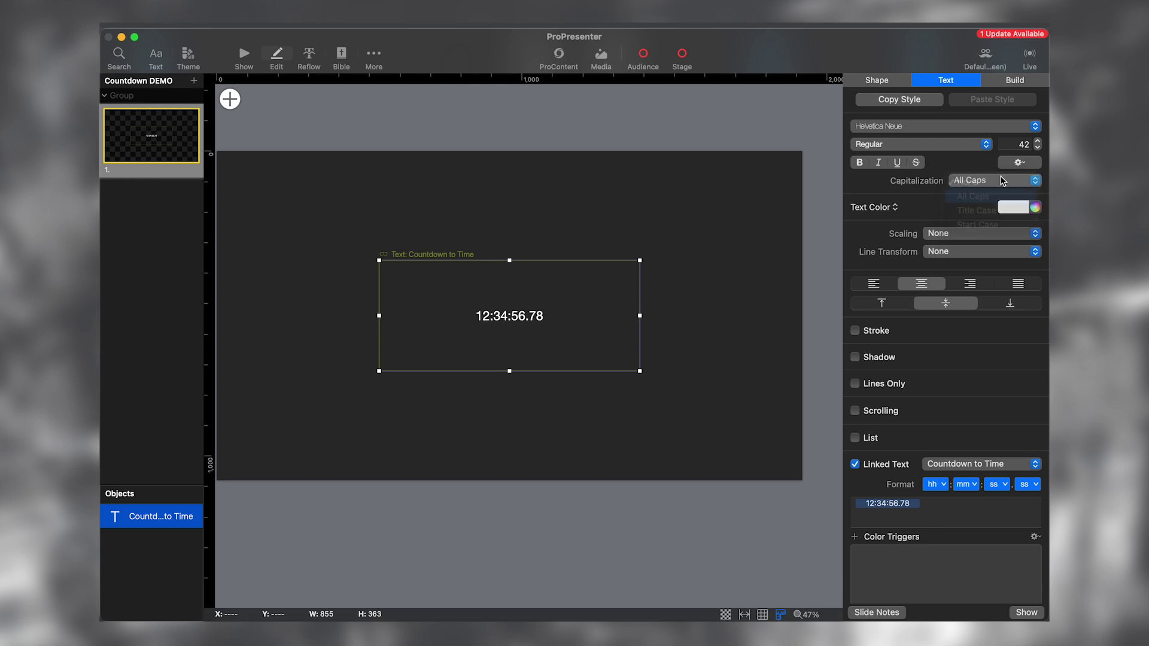
Step: Scale the timer text to fill its box and hide hours and hundredths
{"action": "left_click", "coordinate": [974, 234]}
{"action": "left_click", "coordinate": [963, 292]}
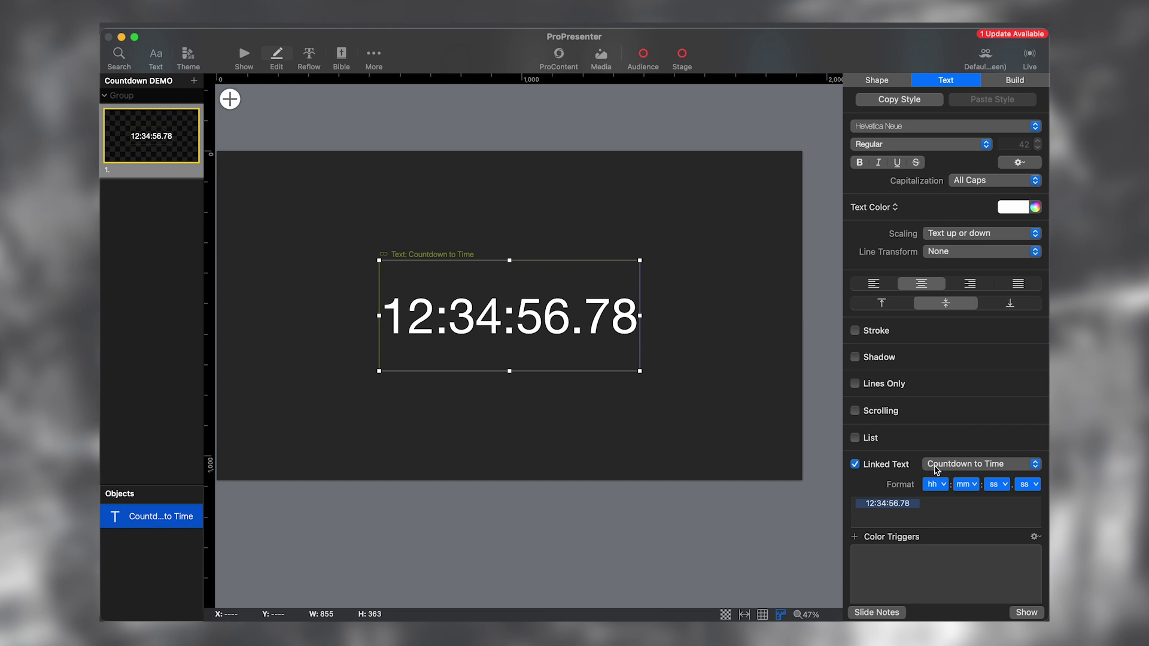
{"action": "left_click", "coordinate": [939, 490]}
{"action": "left_click", "coordinate": [943, 528]}
{"action": "left_click", "coordinate": [1024, 489]}
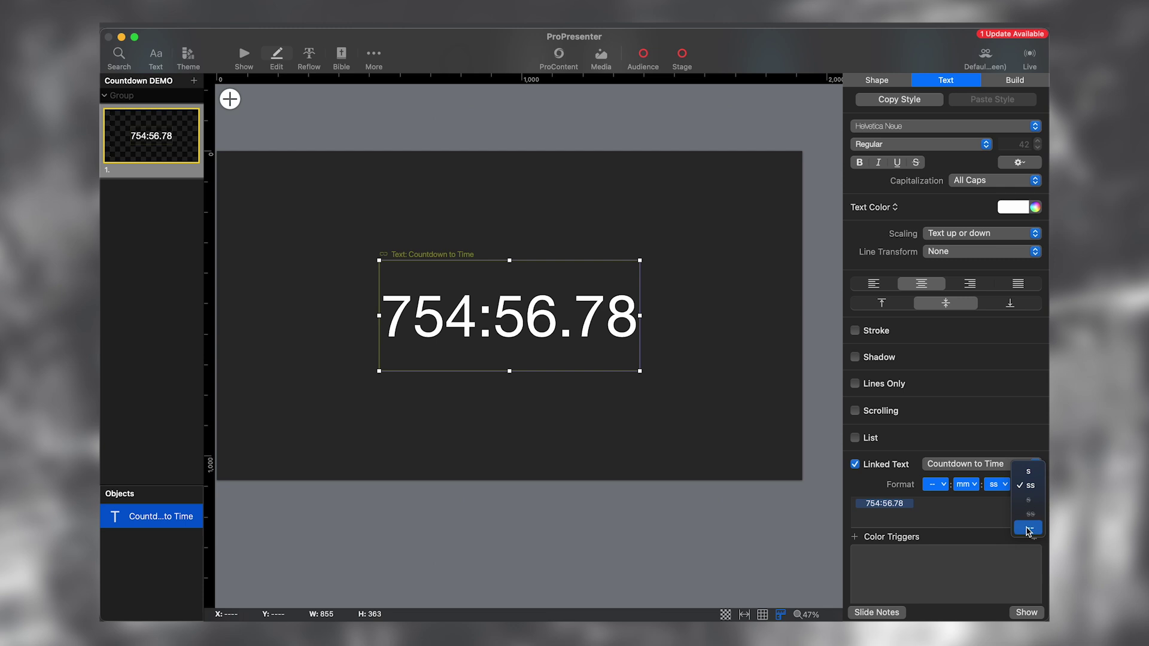
{"action": "left_click", "coordinate": [1029, 530]}
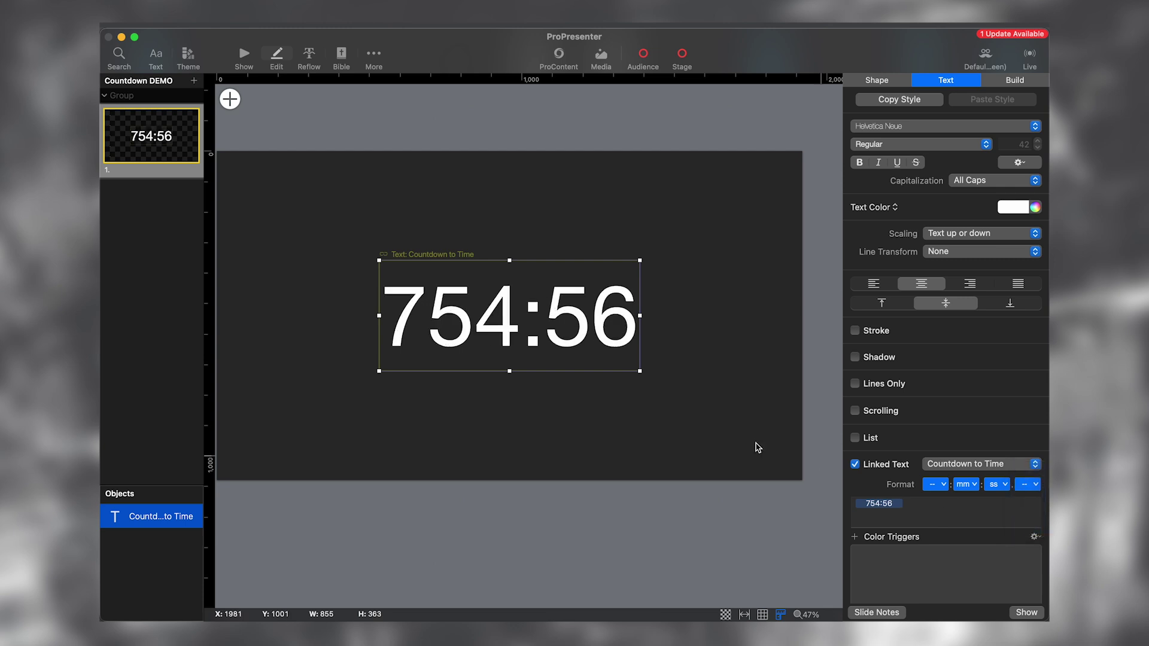
{"action": "left_click", "coordinate": [543, 509]}
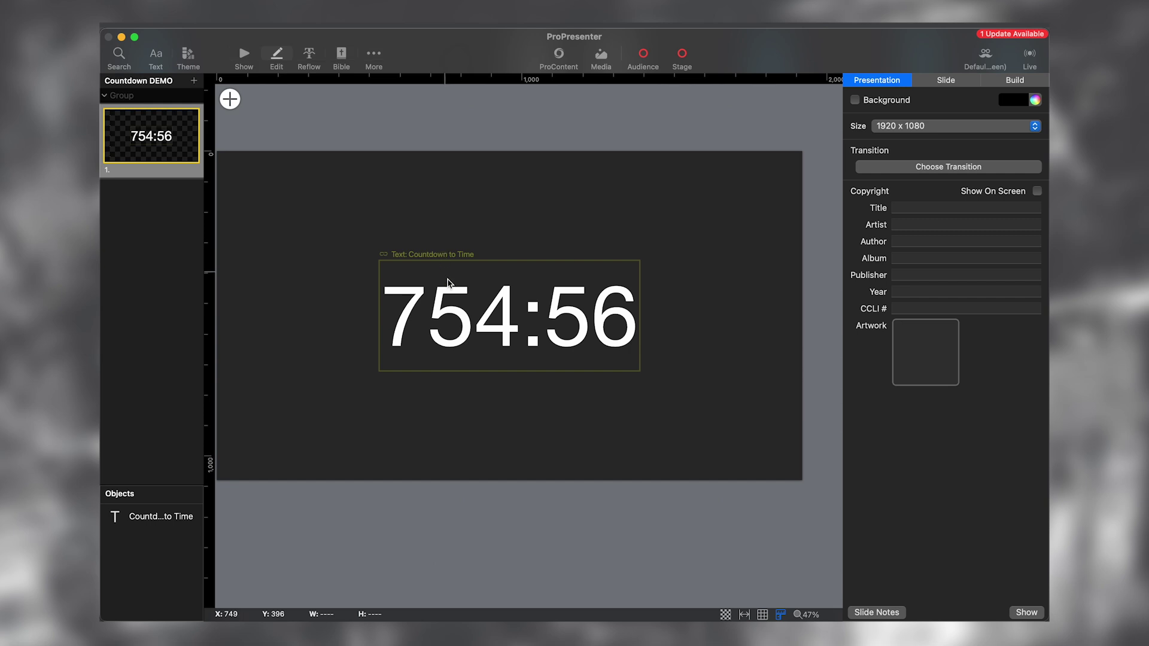
Step: Return to the show view, stop the Countdown to Time timer and retarget it to 6:30 PM
{"action": "left_click", "coordinate": [447, 258]}
{"action": "left_click", "coordinate": [377, 180]}
{"action": "left_click", "coordinate": [243, 57]}
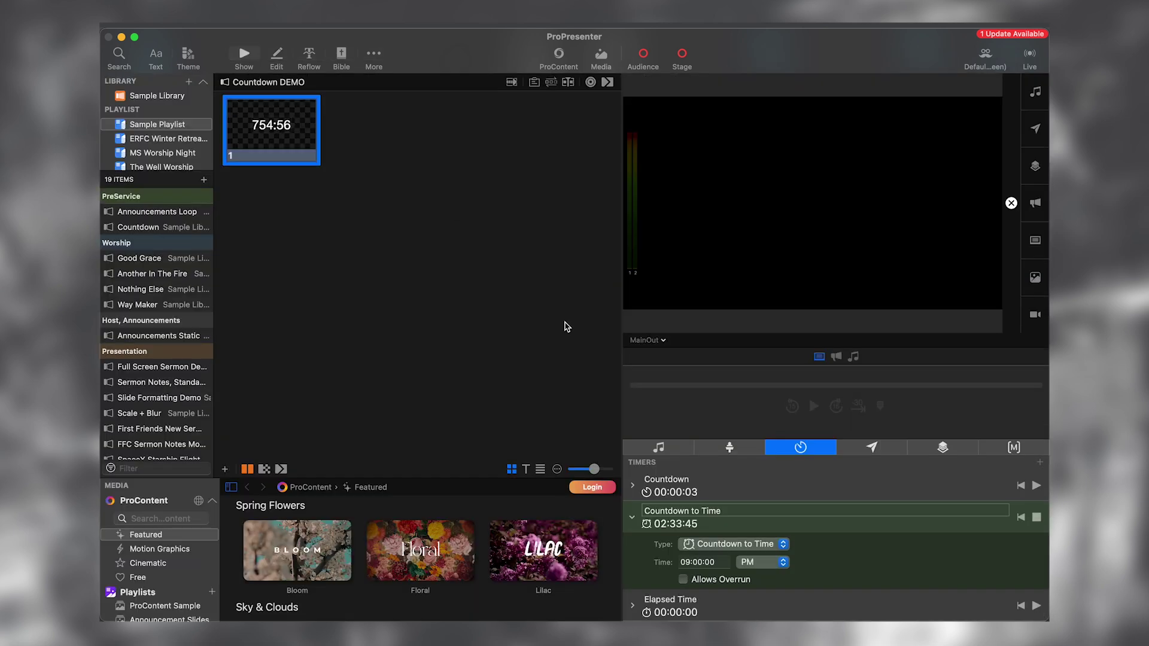
{"action": "left_click", "coordinate": [1021, 517]}
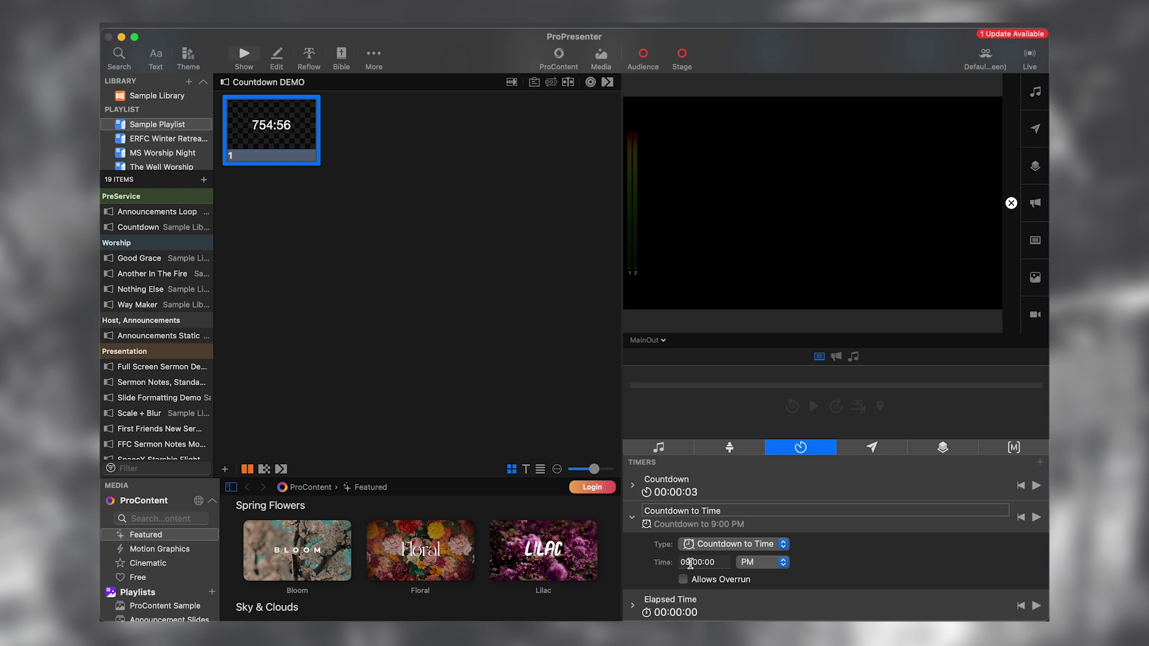
{"action": "left_click", "coordinate": [690, 563]}
{"action": "key", "text": "BackSpace"}
{"action": "type", "text": "6"}
{"action": "key", "text": "BackSpace"}
{"action": "key", "text": "BackSpace"}
{"action": "key", "text": "BackSpace"}
{"action": "left_click", "coordinate": [814, 562]}
Step: Restart the timer and send the Countdown DEMO slide live, showing 03:24
{"action": "left_click", "coordinate": [1036, 518]}
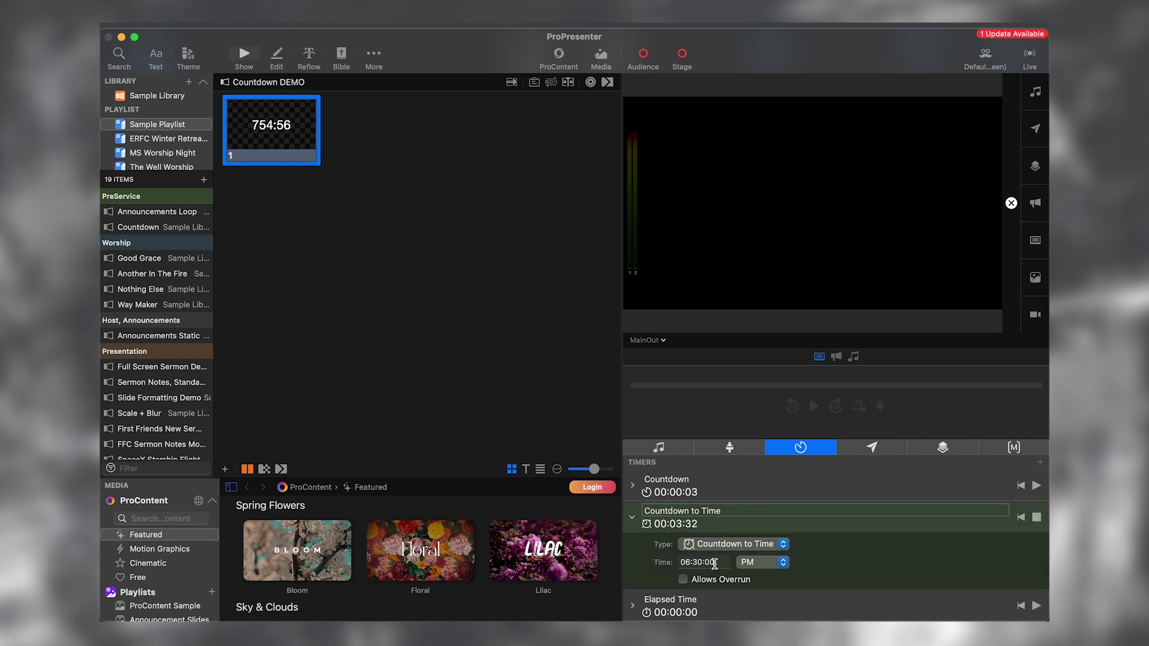
{"action": "left_click", "coordinate": [269, 134]}
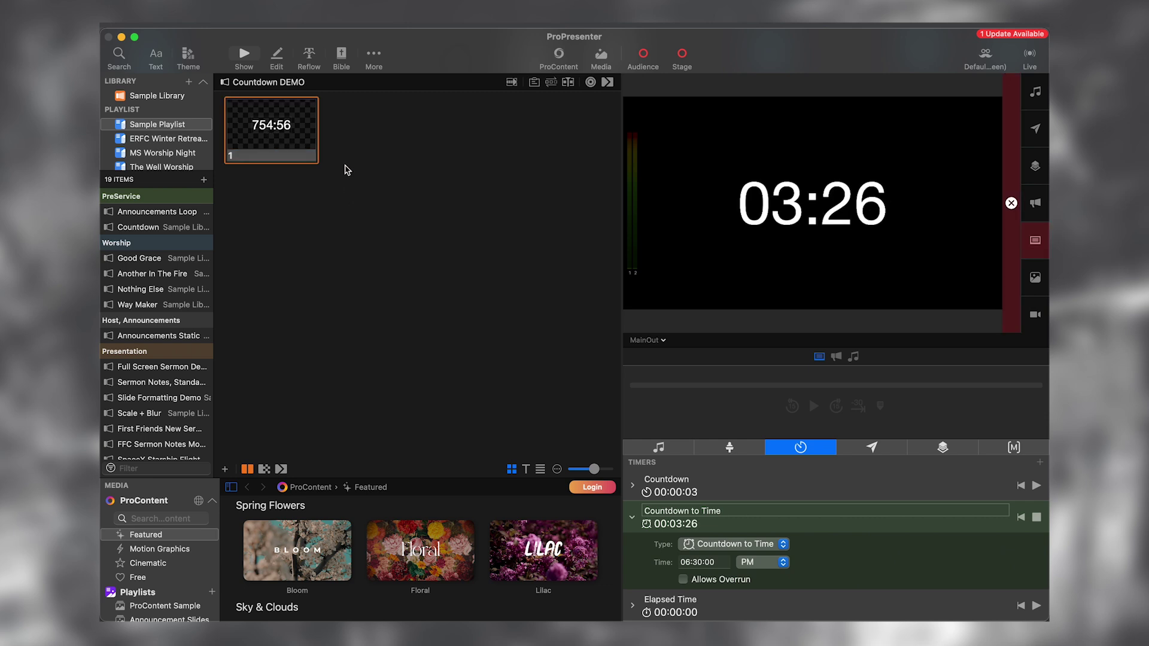
{"action": "right_click", "coordinate": [303, 144]}
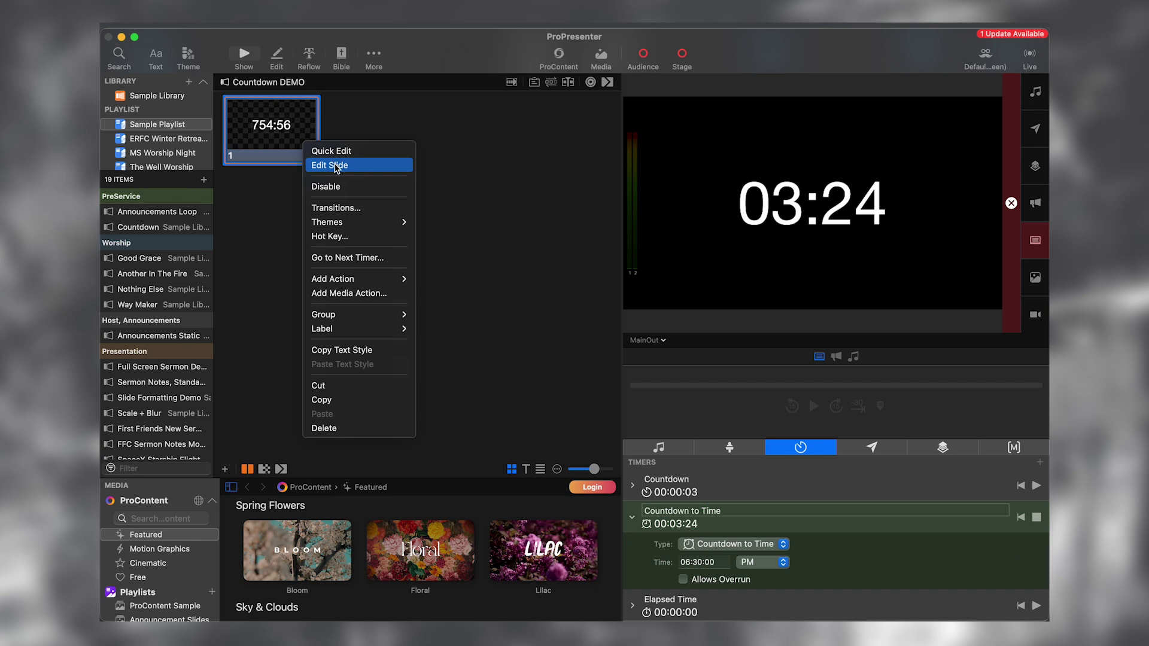
Step: Duplicate the countdown slide and label slide 1 '6:35pm'
{"action": "left_click", "coordinate": [285, 195]}
{"action": "left_click", "coordinate": [292, 139]}
{"action": "key", "text": "super+d"}
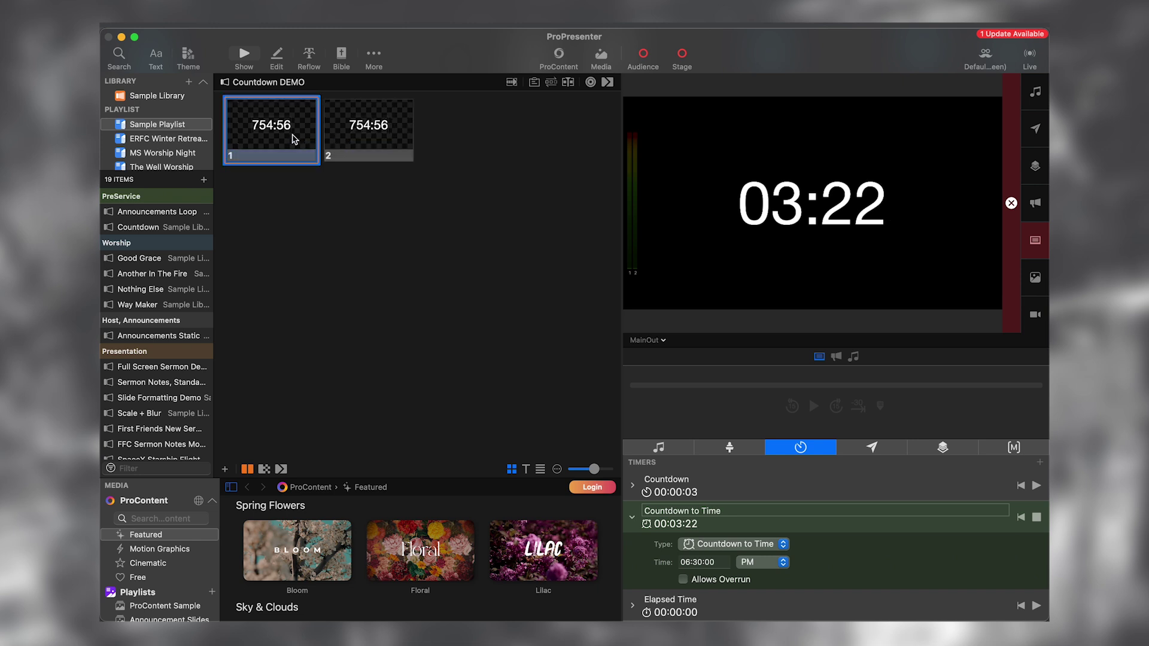
{"action": "right_click", "coordinate": [306, 135]}
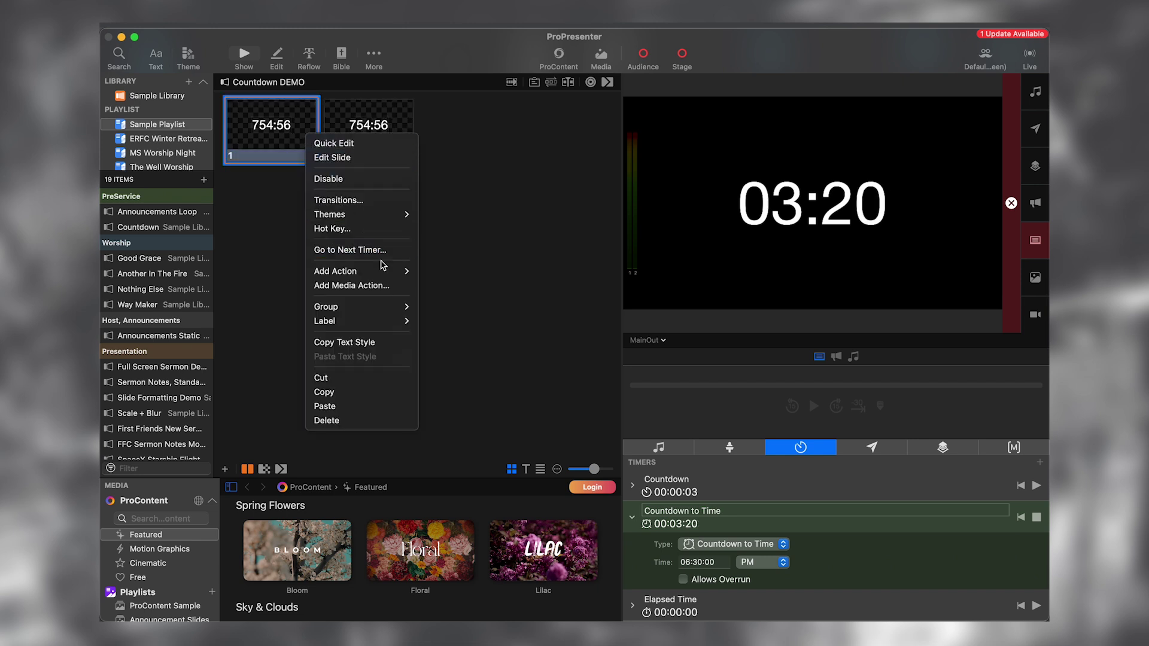
{"action": "mouse_move", "coordinate": [372, 277]}
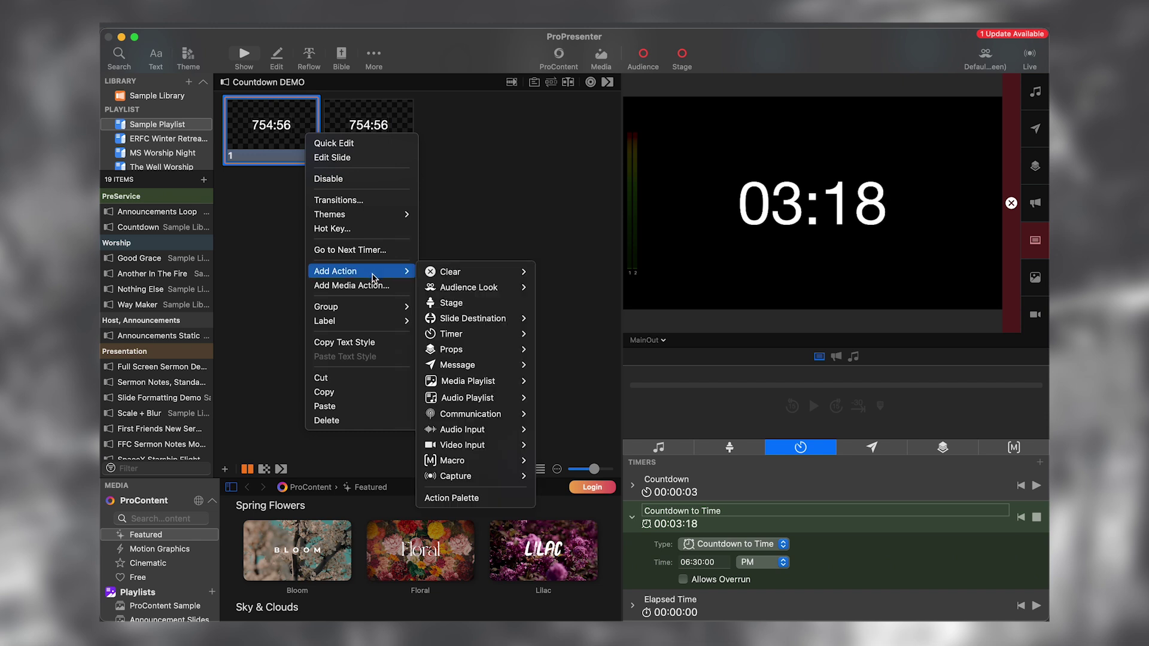
{"action": "mouse_move", "coordinate": [395, 322]}
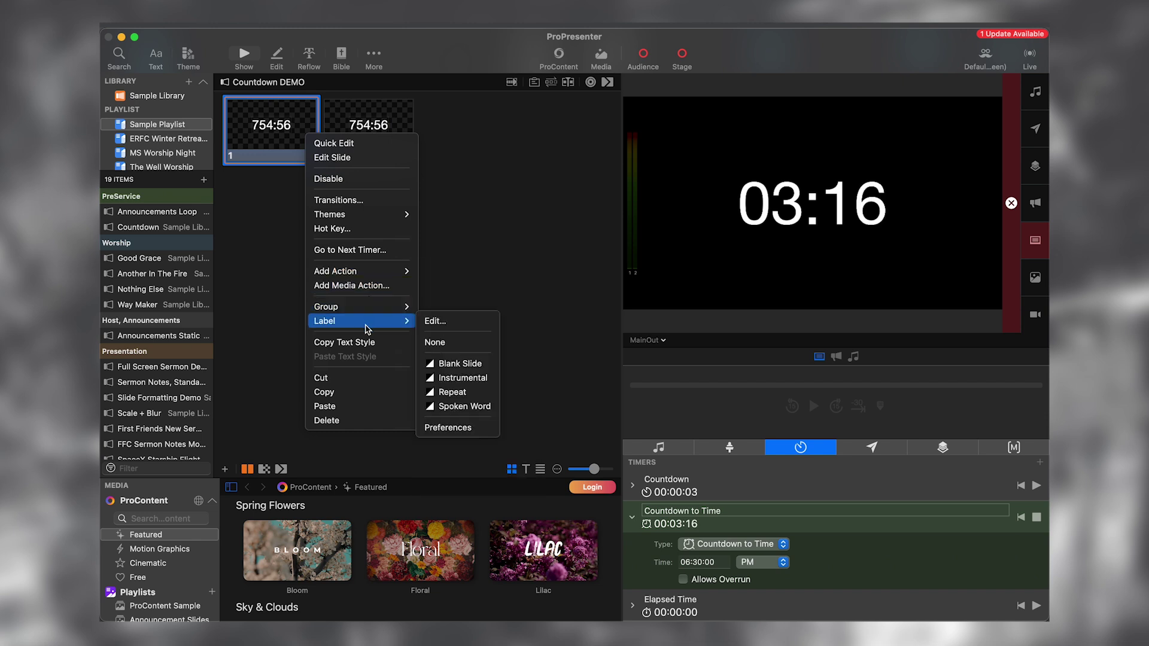
{"action": "left_click", "coordinate": [437, 322]}
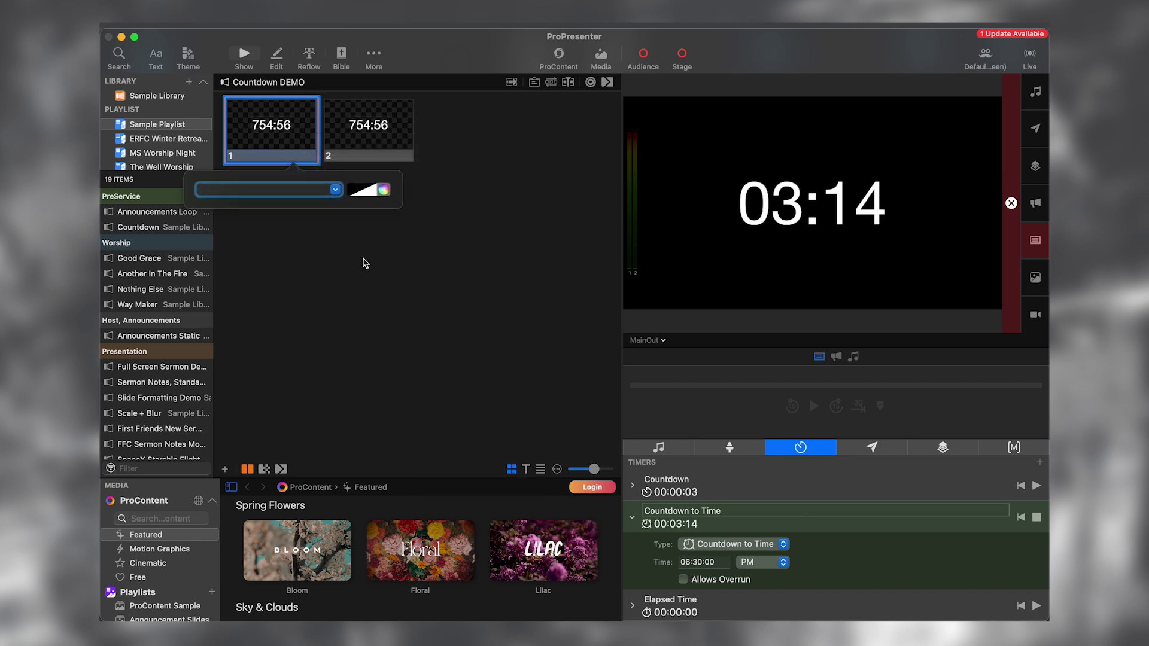
{"action": "type", "text": "6"}
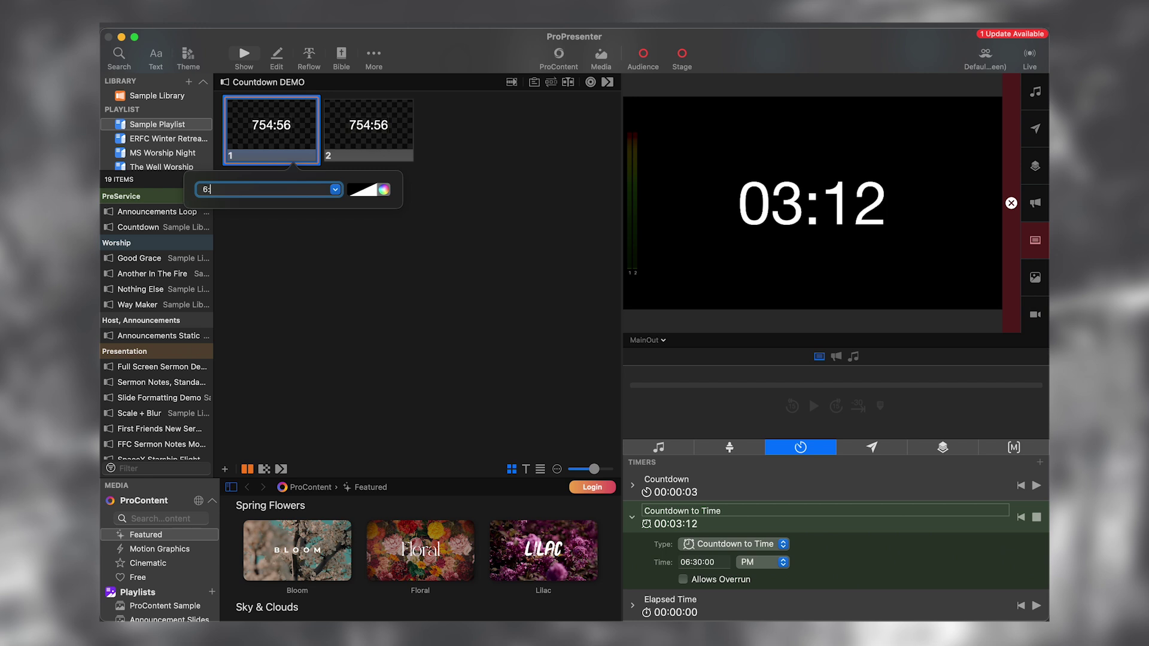
{"action": "type", "text": ":35pm"}
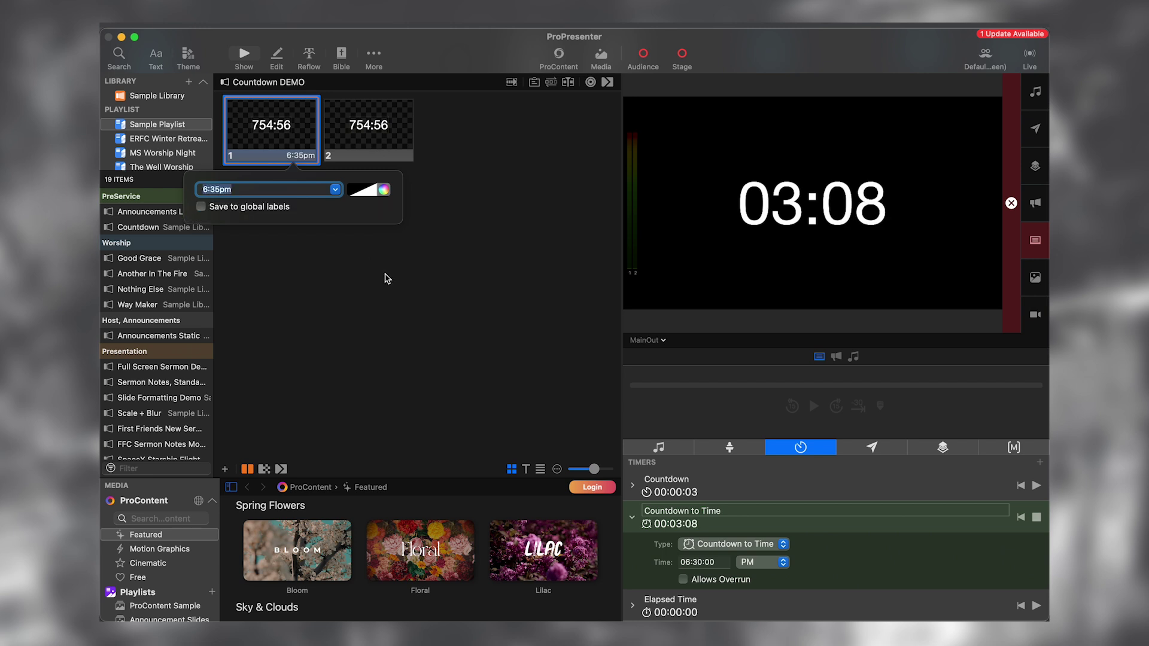
{"action": "key", "text": "Return"}
Step: Label slide 2 '6:45pm'
{"action": "right_click", "coordinate": [364, 143]}
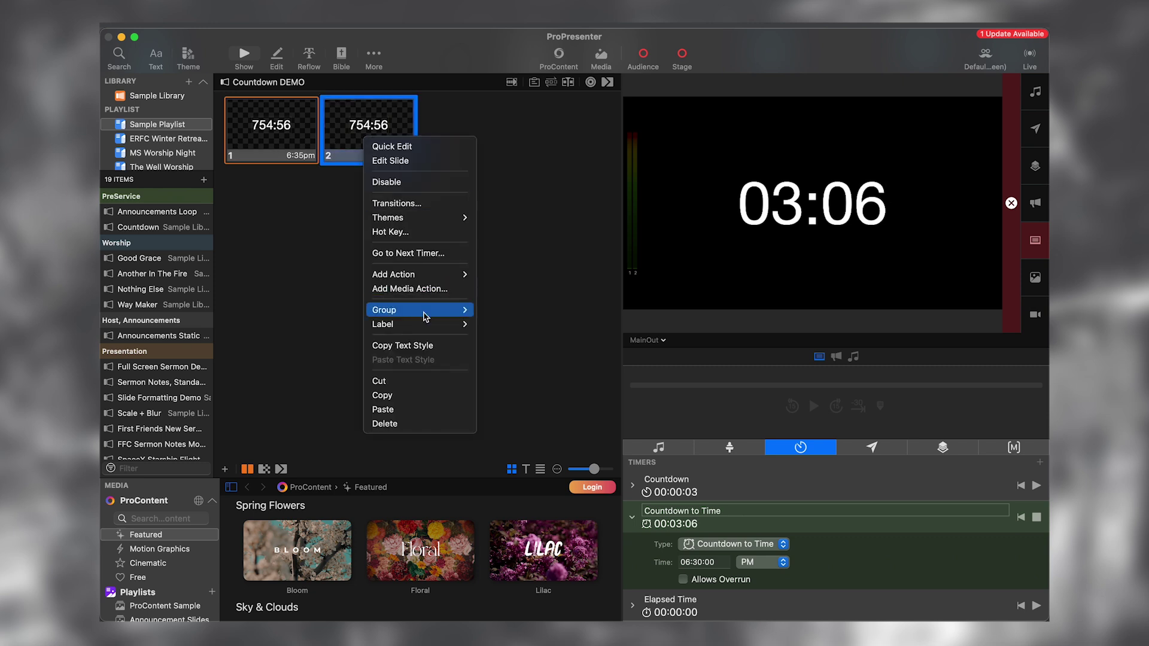
{"action": "mouse_move", "coordinate": [458, 324]}
{"action": "left_click", "coordinate": [495, 324]}
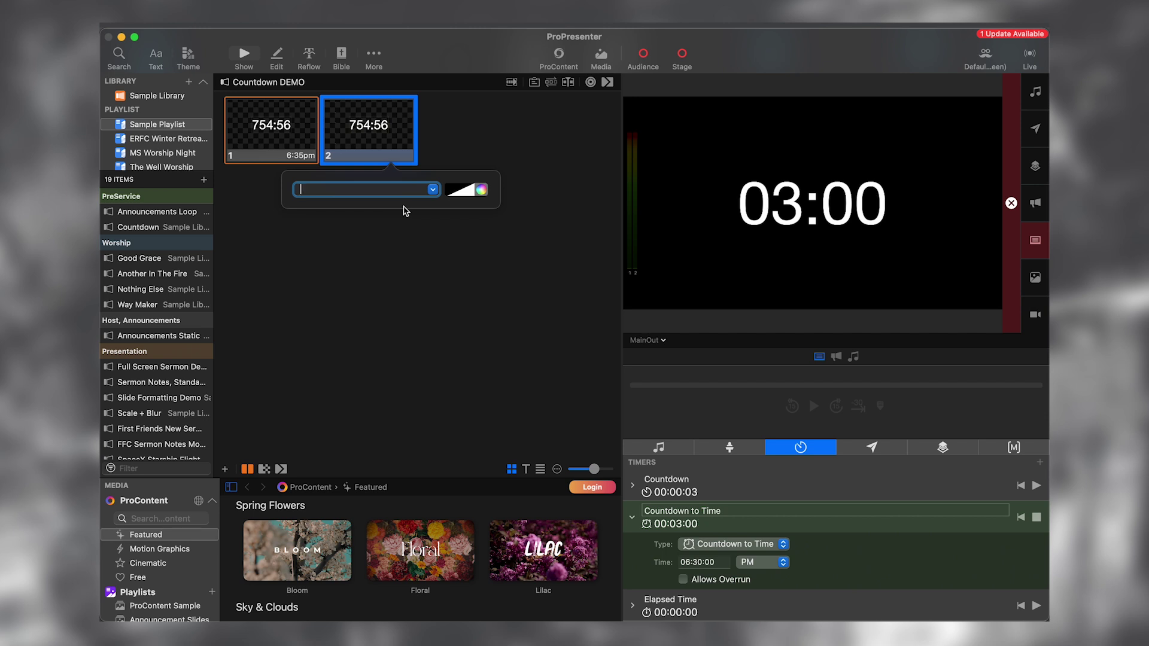
{"action": "type", "text": "6:"}
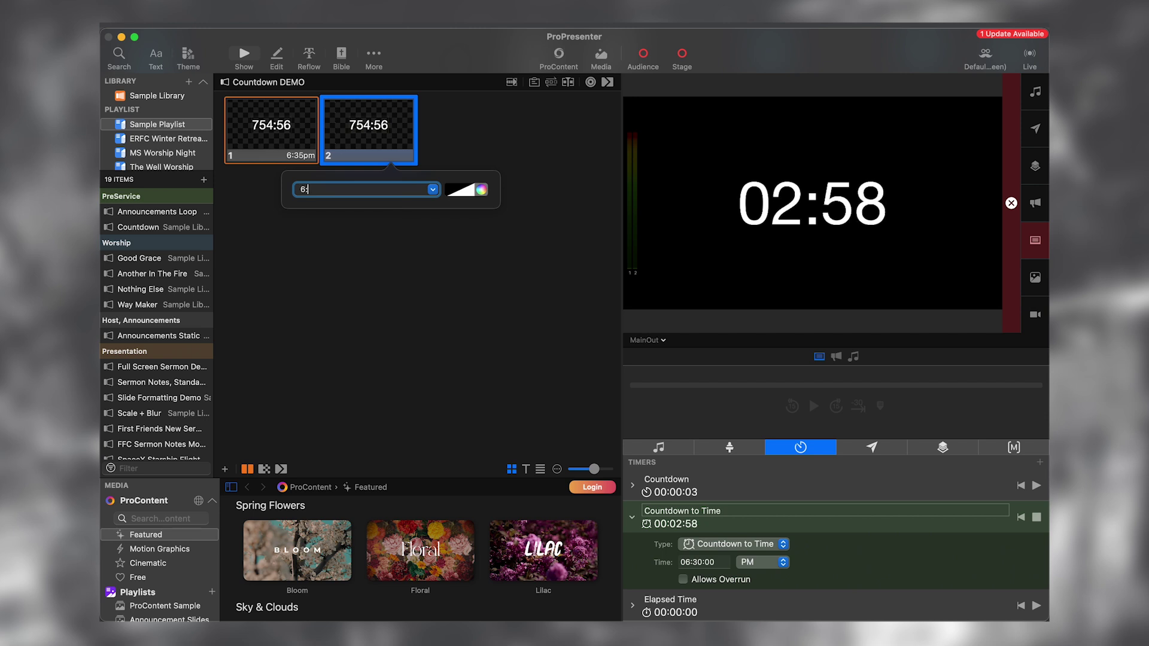
{"action": "type", "text": "45pm"}
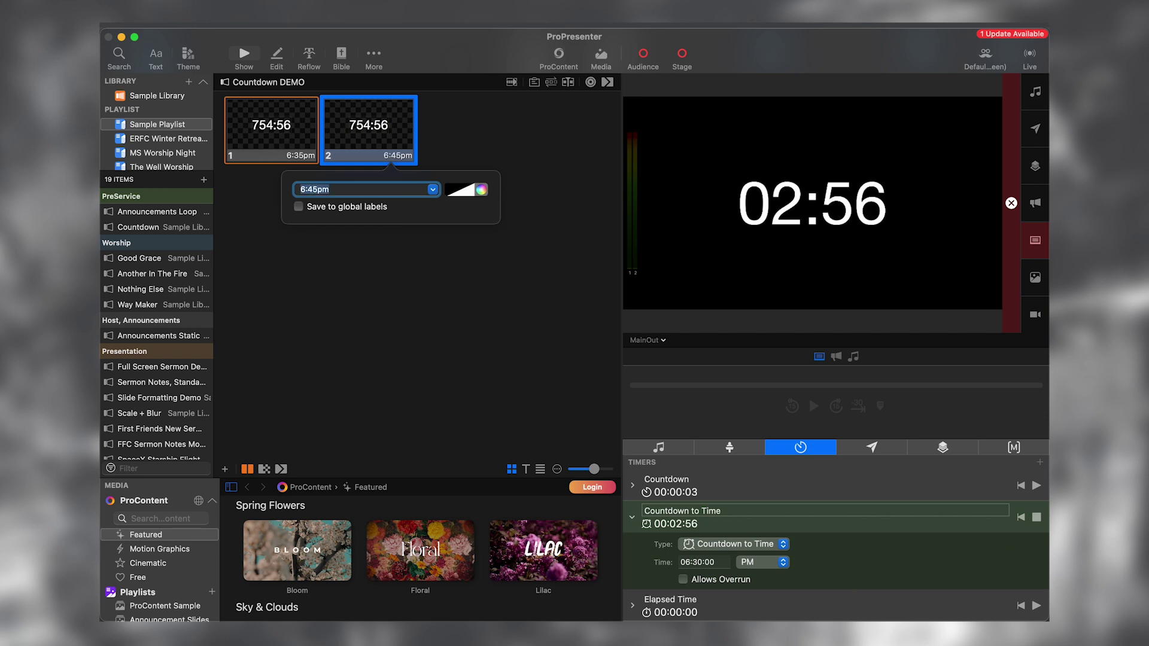
{"action": "left_click", "coordinate": [455, 288]}
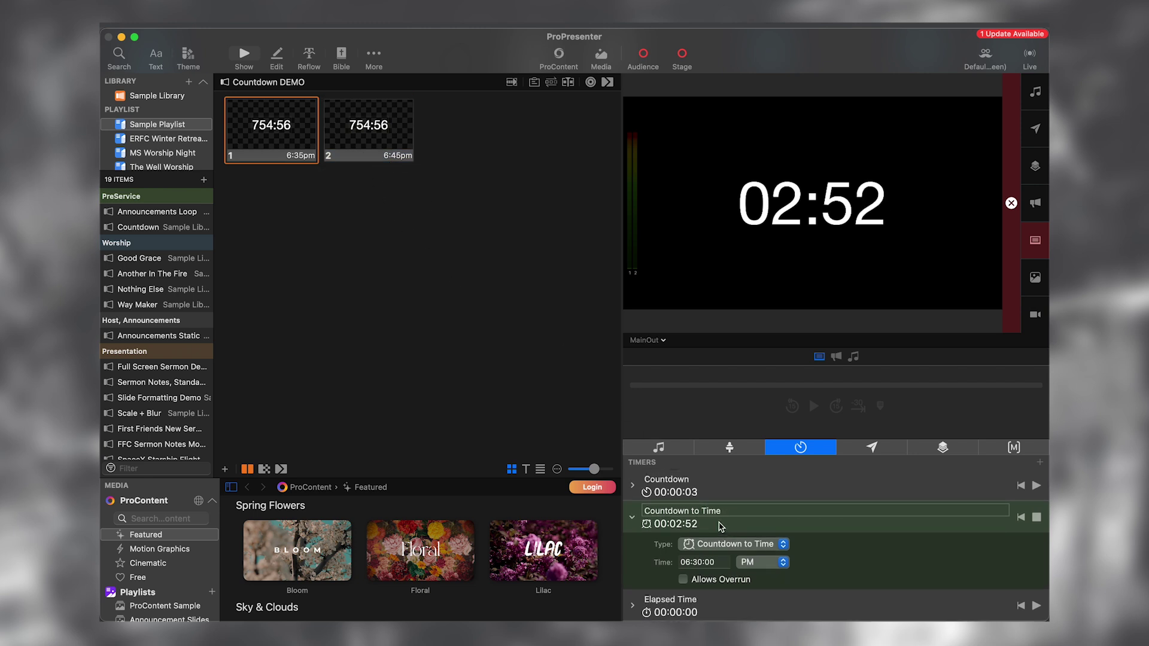
Step: Collapse Countdown to Time, then add a new Timer and delete it, leaving three timers
{"action": "left_click", "coordinate": [632, 517]}
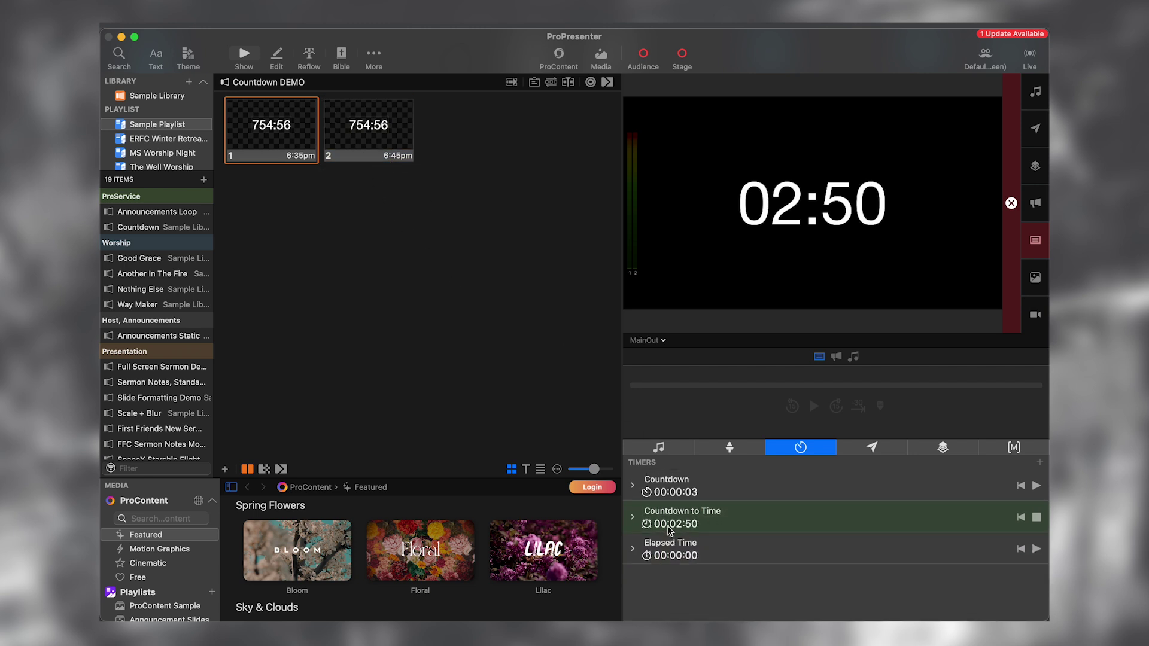
{"action": "left_click", "coordinate": [1040, 462]}
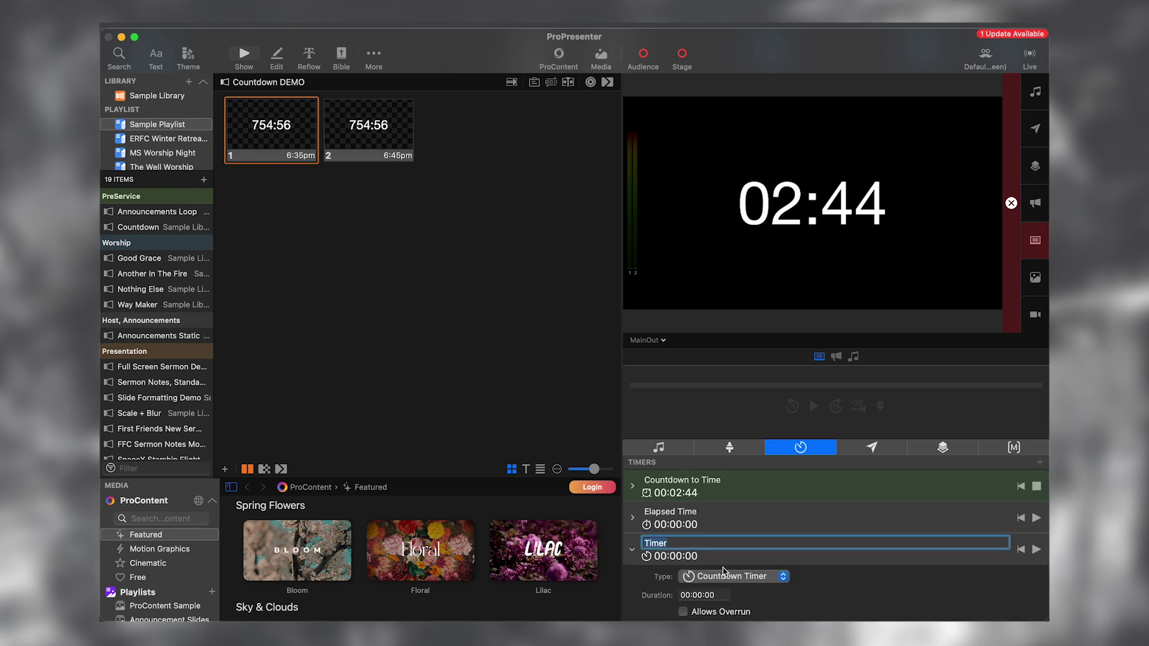
{"action": "left_click", "coordinate": [632, 549]}
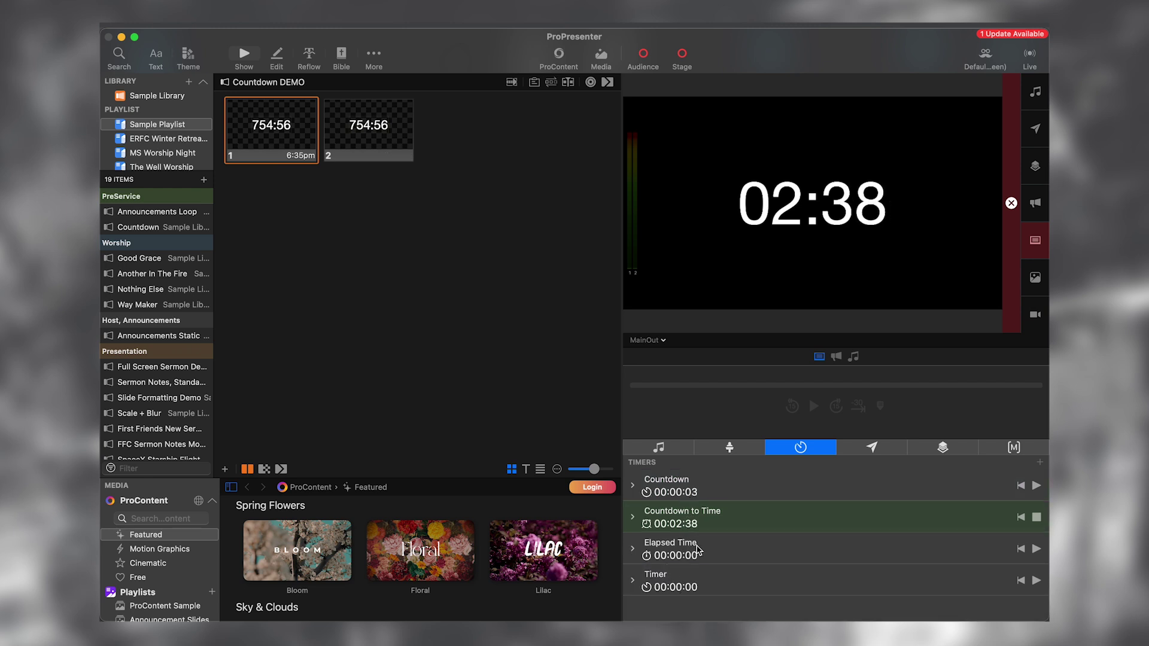
{"action": "right_click", "coordinate": [693, 578]}
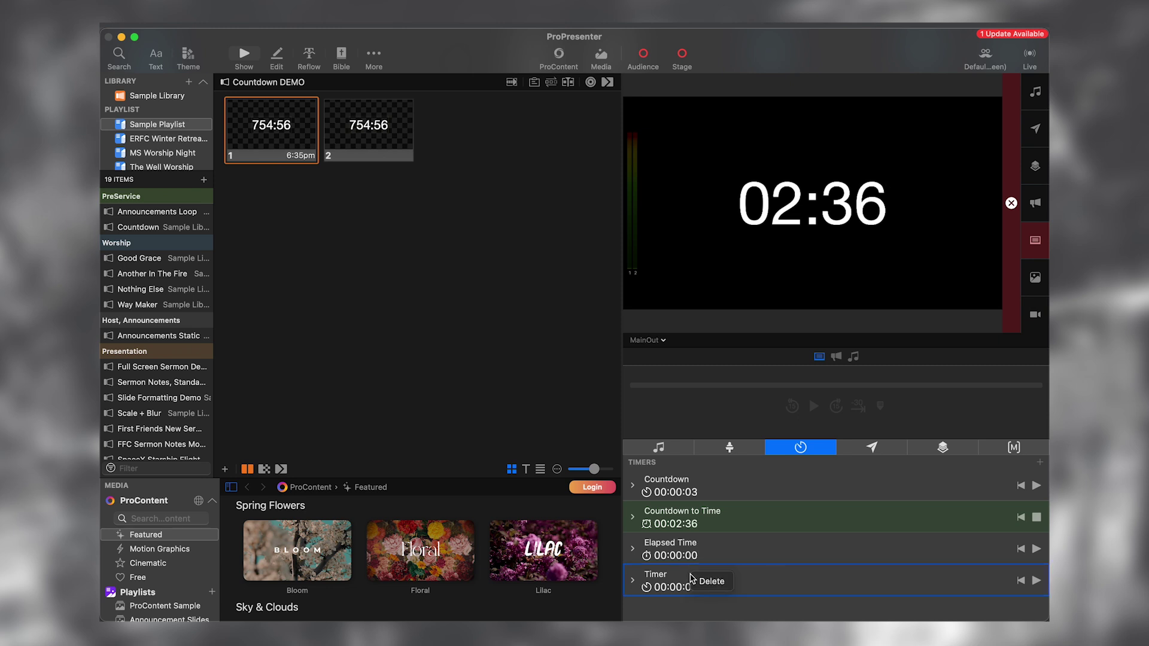
{"action": "left_click", "coordinate": [706, 585]}
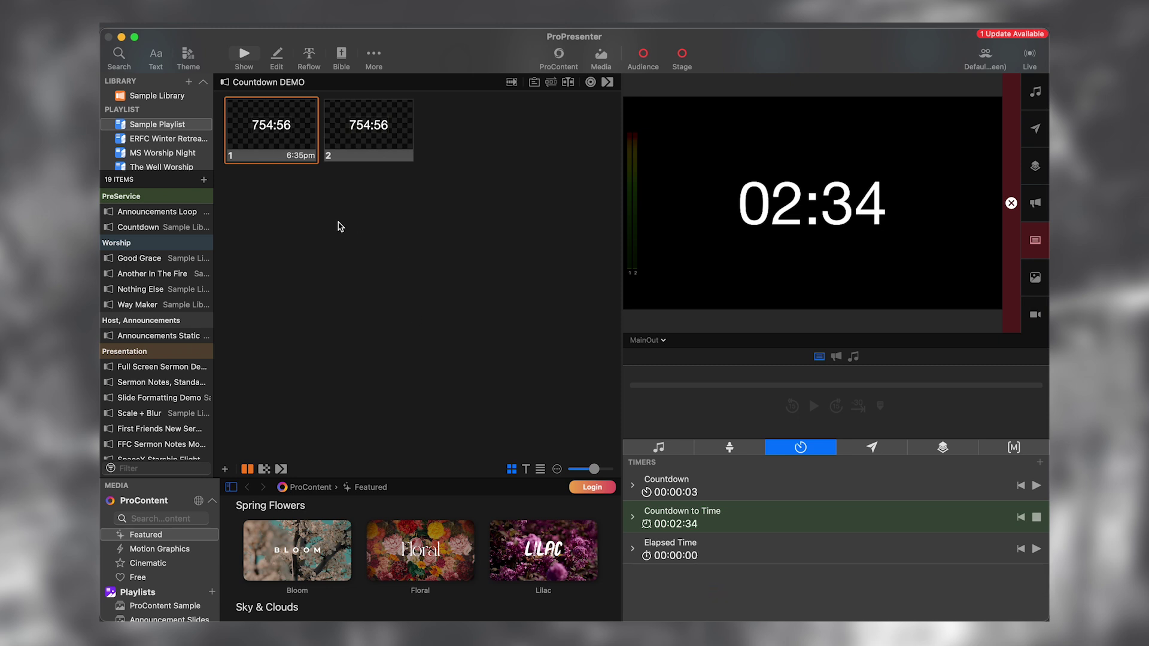
Step: Add a Countdown to Time timer action to slide 1
{"action": "right_click", "coordinate": [282, 142]}
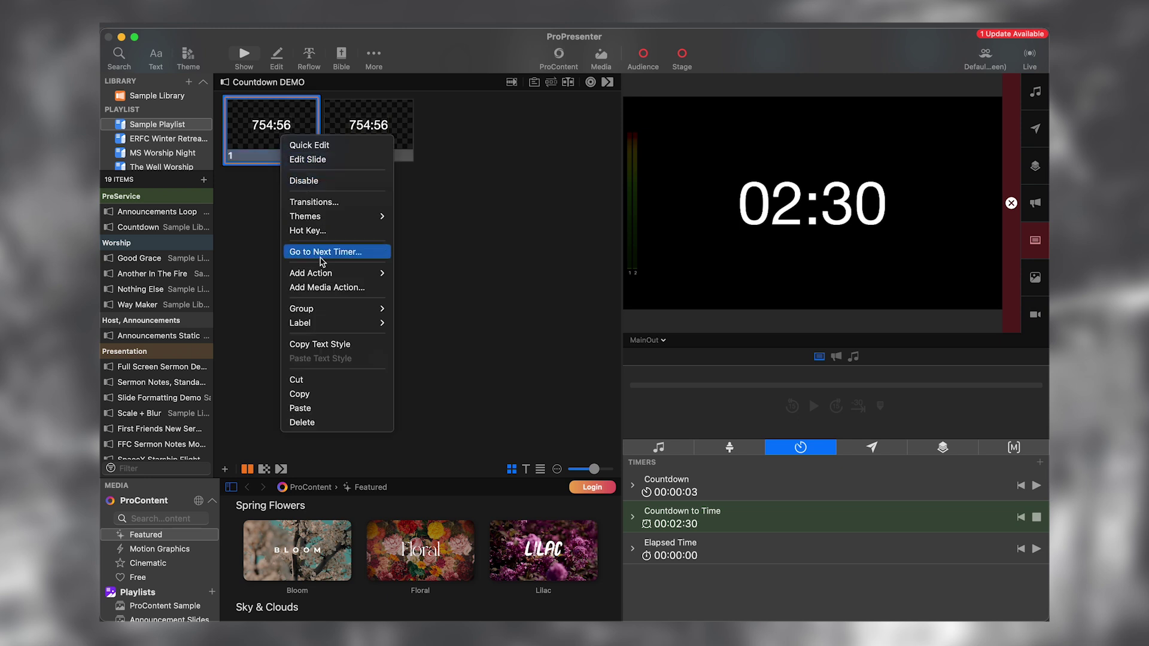
{"action": "mouse_move", "coordinate": [332, 277]}
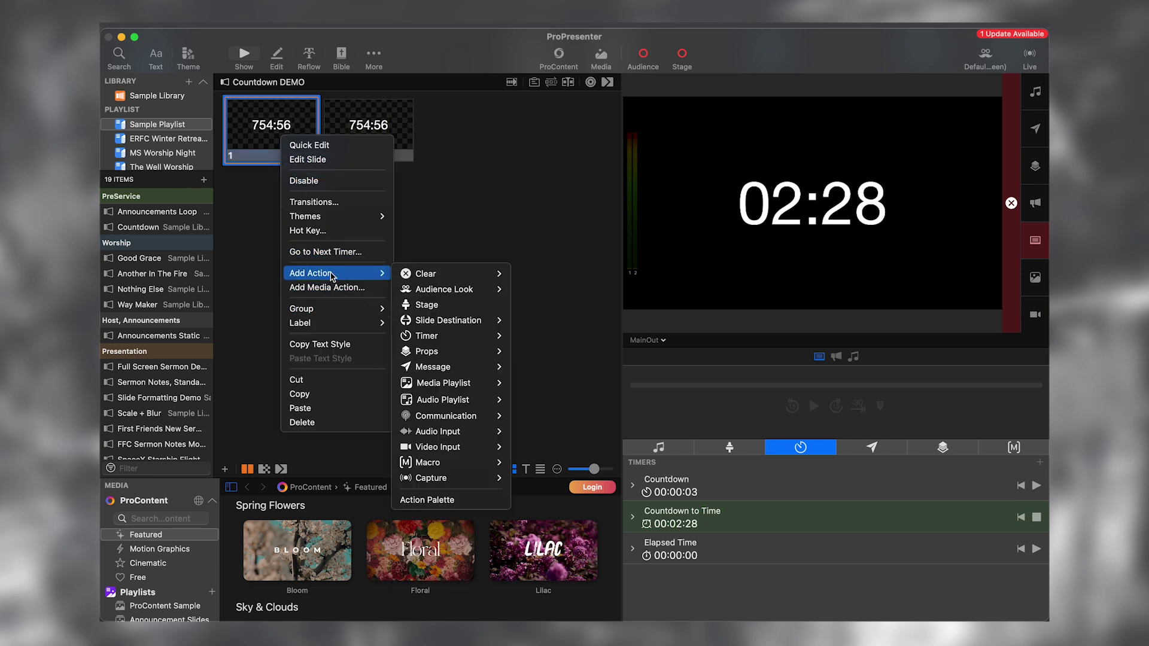
{"action": "mouse_move", "coordinate": [467, 338]}
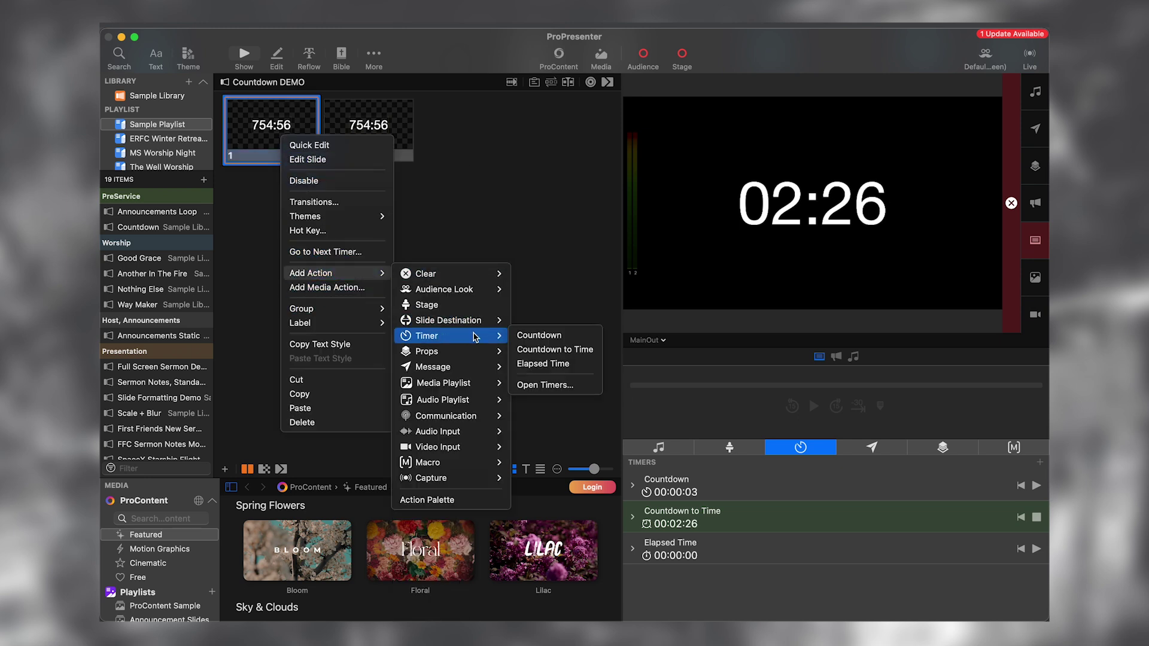
{"action": "left_click", "coordinate": [553, 352]}
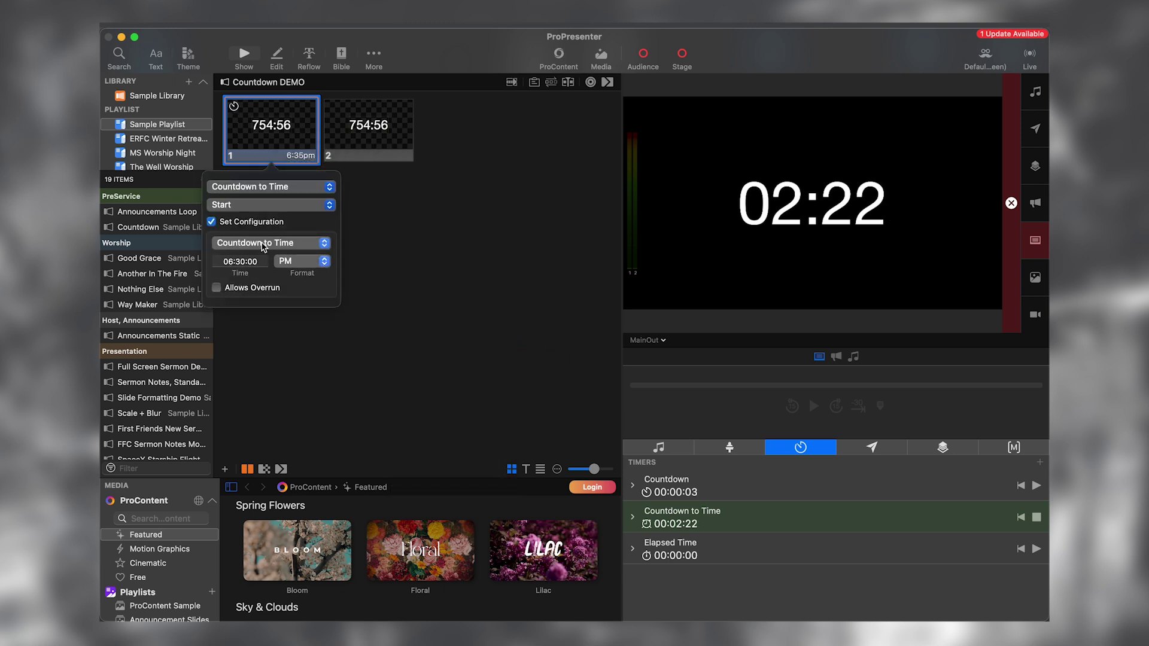
Step: Keep the action on Start and enable Set Configuration with a target time of 06:35:00 PM
{"action": "left_click", "coordinate": [211, 222]}
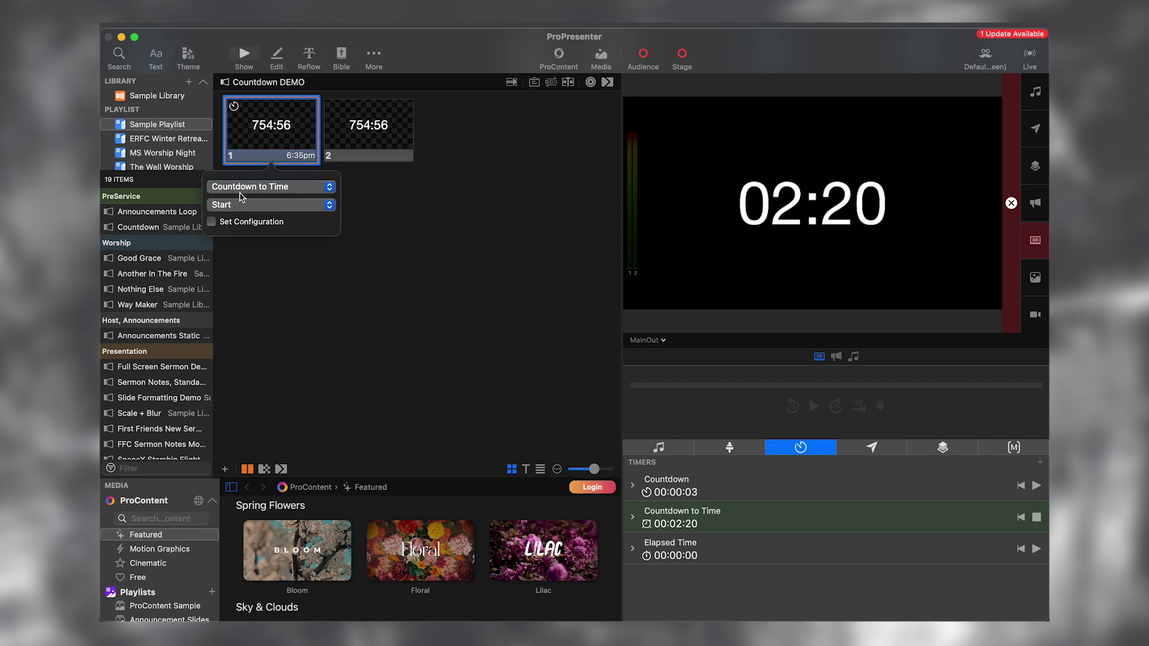
{"action": "left_click", "coordinate": [255, 191]}
{"action": "left_click", "coordinate": [274, 189]}
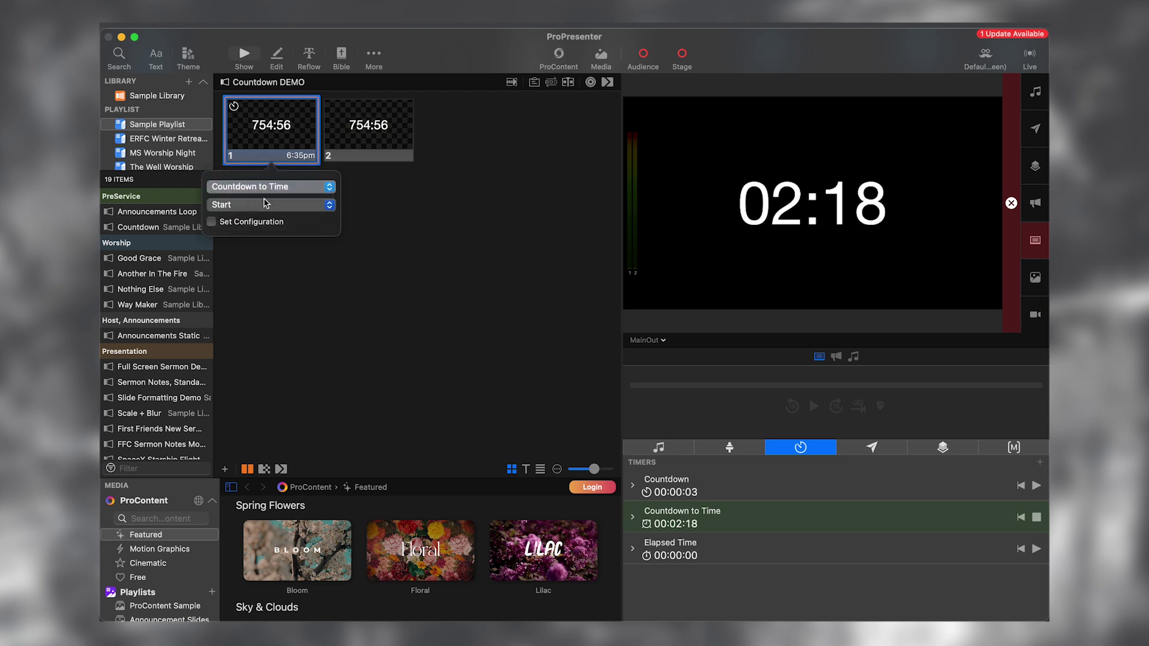
{"action": "left_click", "coordinate": [266, 204]}
{"action": "left_click", "coordinate": [242, 205]}
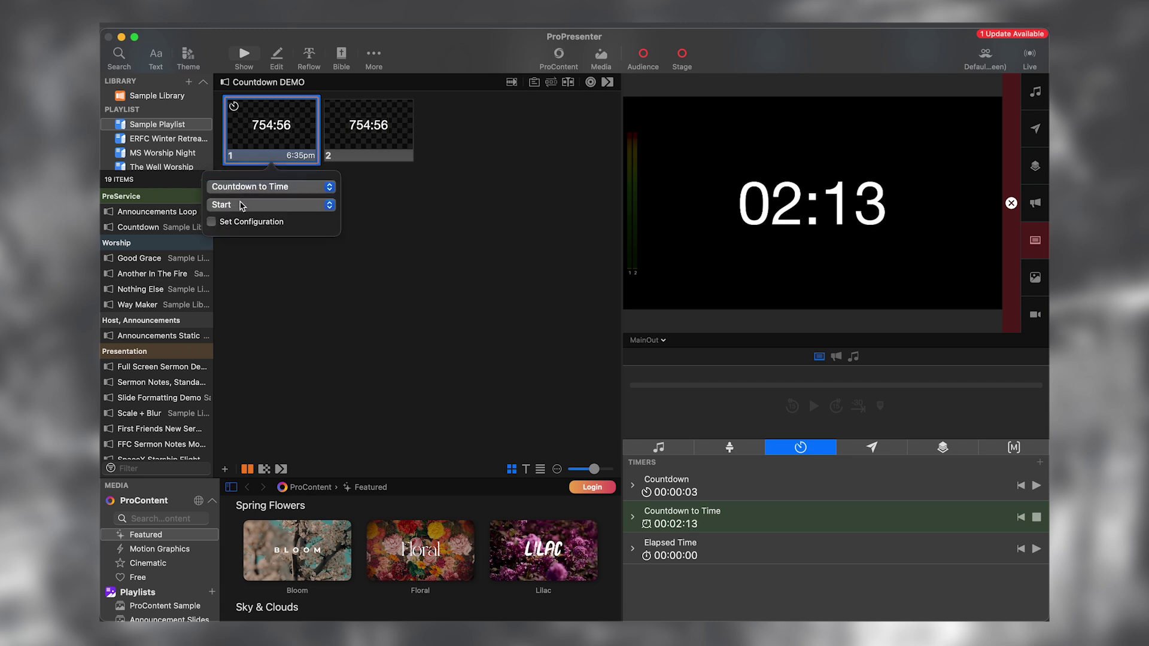
{"action": "left_click", "coordinate": [239, 223]}
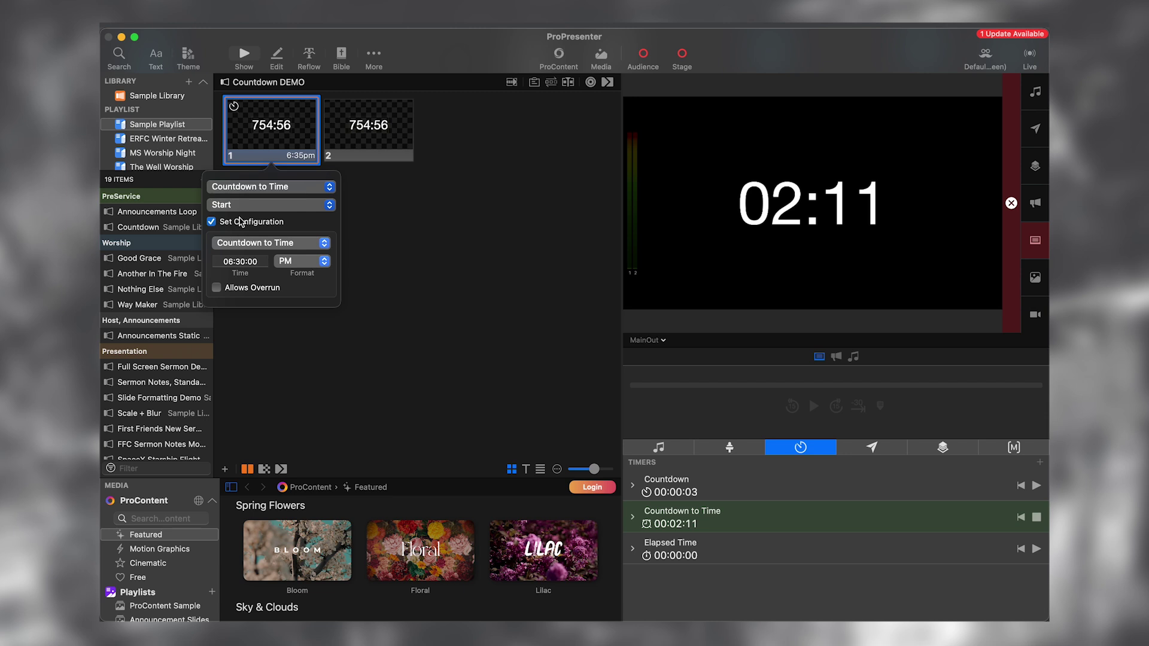
{"action": "left_click", "coordinate": [284, 138]}
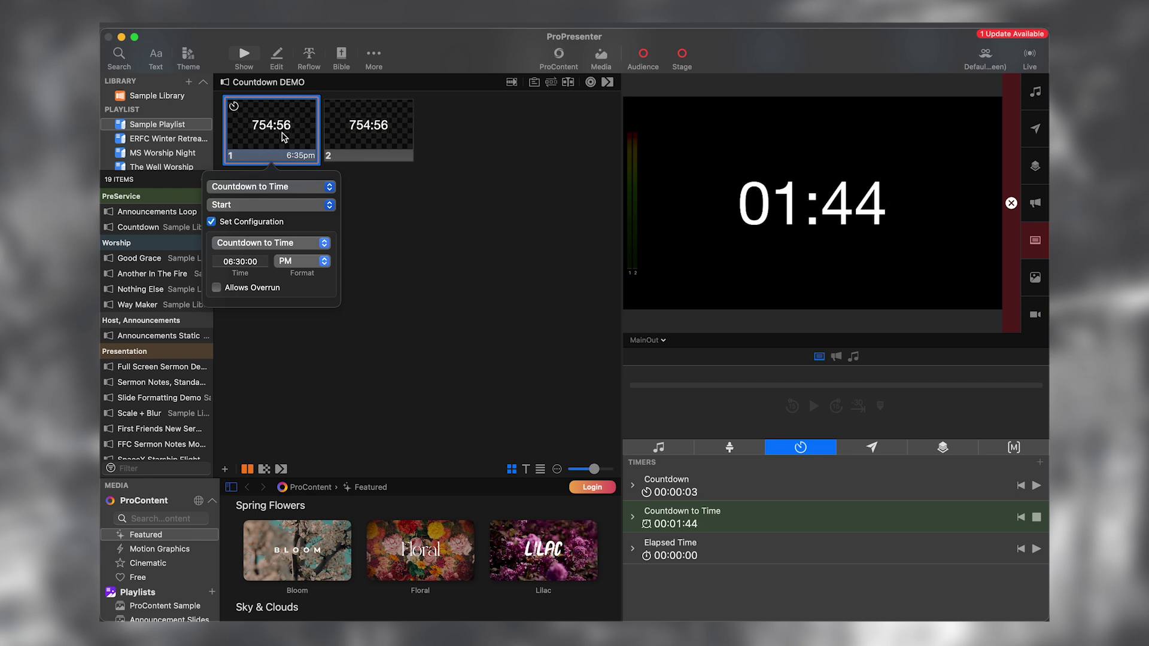
{"action": "left_click", "coordinate": [233, 261]}
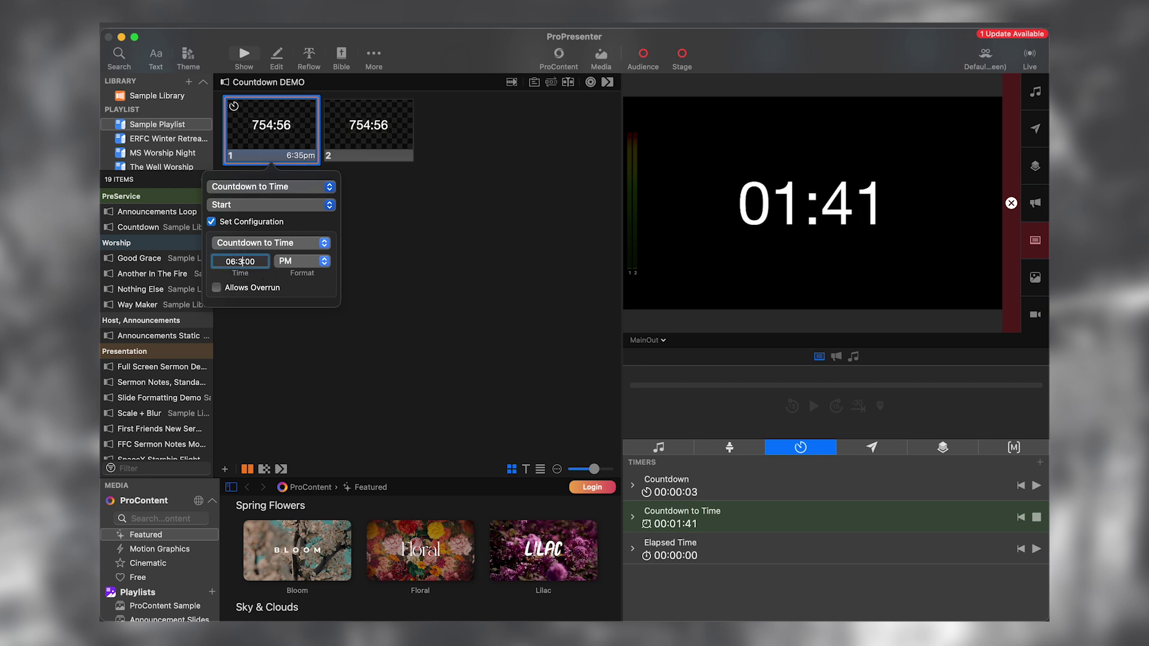
{"action": "type", "text": "5"}
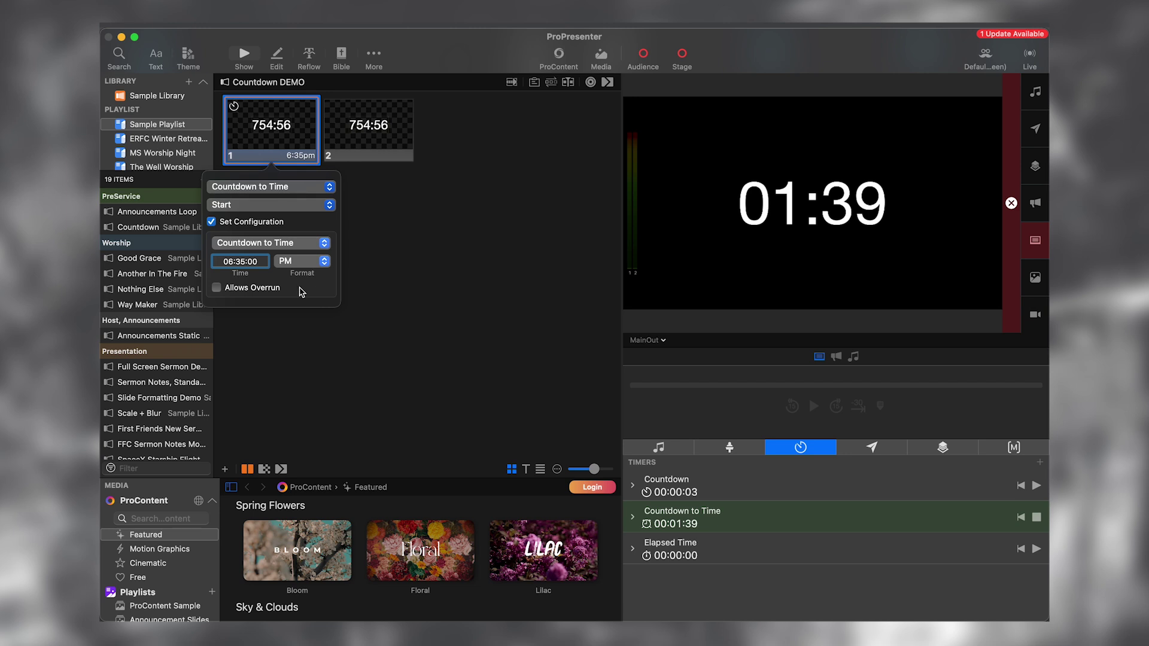
{"action": "key", "text": "Return"}
{"action": "left_click", "coordinate": [359, 267]}
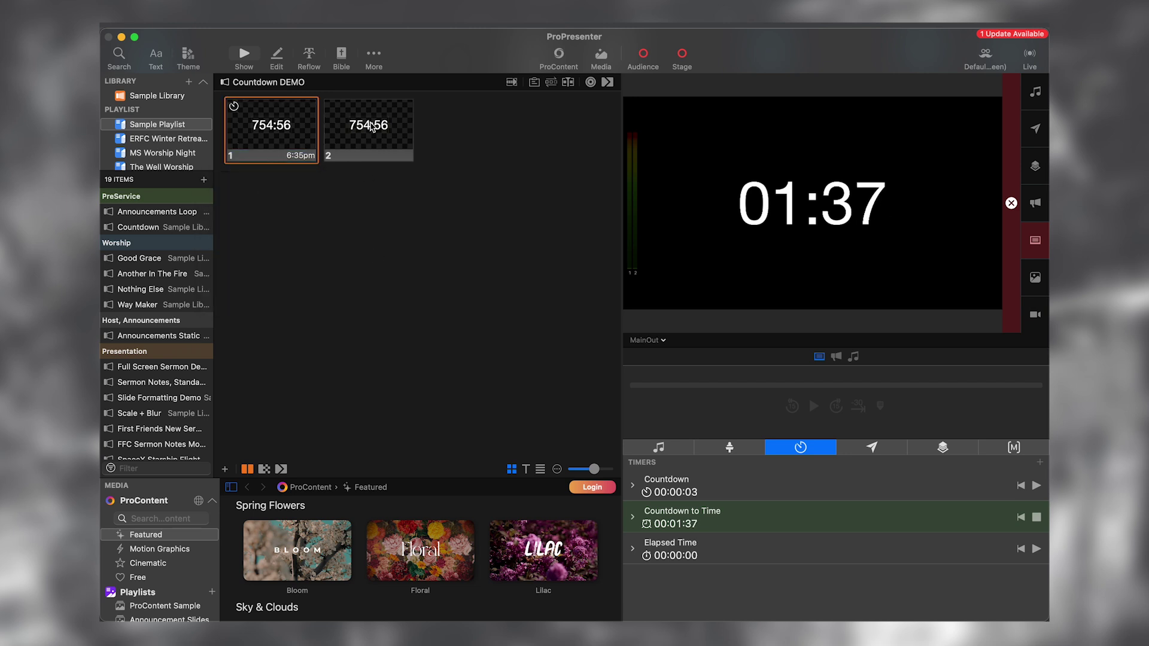
Step: Add a Countdown to Time action to slide 2, changing its target minutes to 45
{"action": "right_click", "coordinate": [371, 125]}
{"action": "mouse_move", "coordinate": [431, 258]}
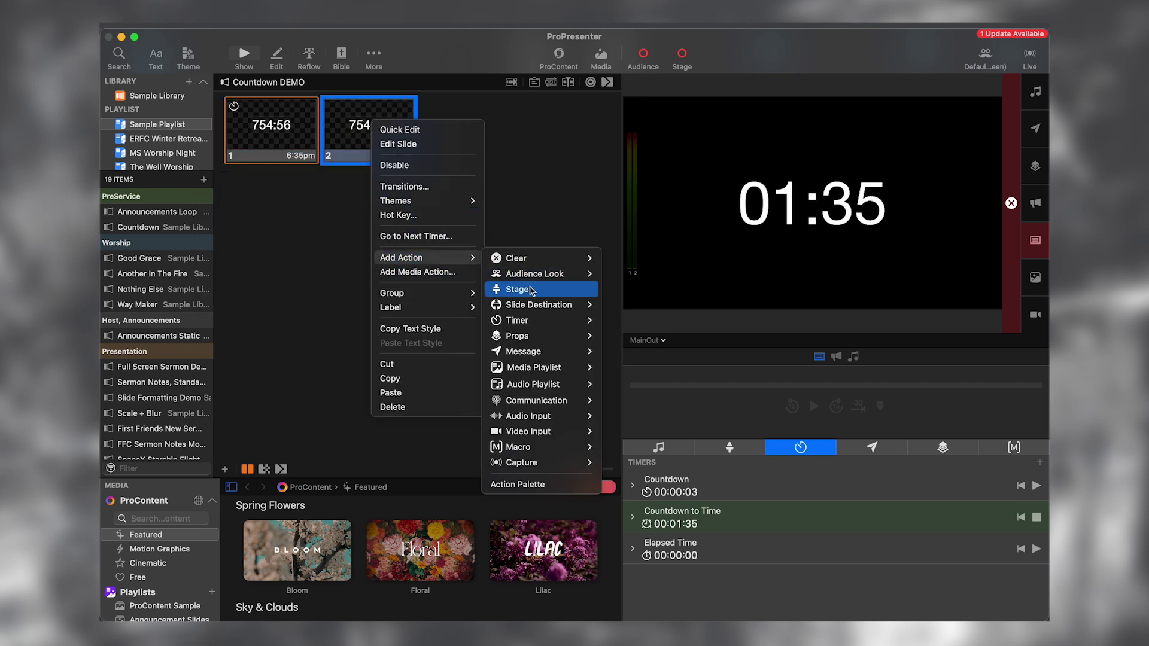
{"action": "mouse_move", "coordinate": [526, 320]}
{"action": "left_click", "coordinate": [618, 334]}
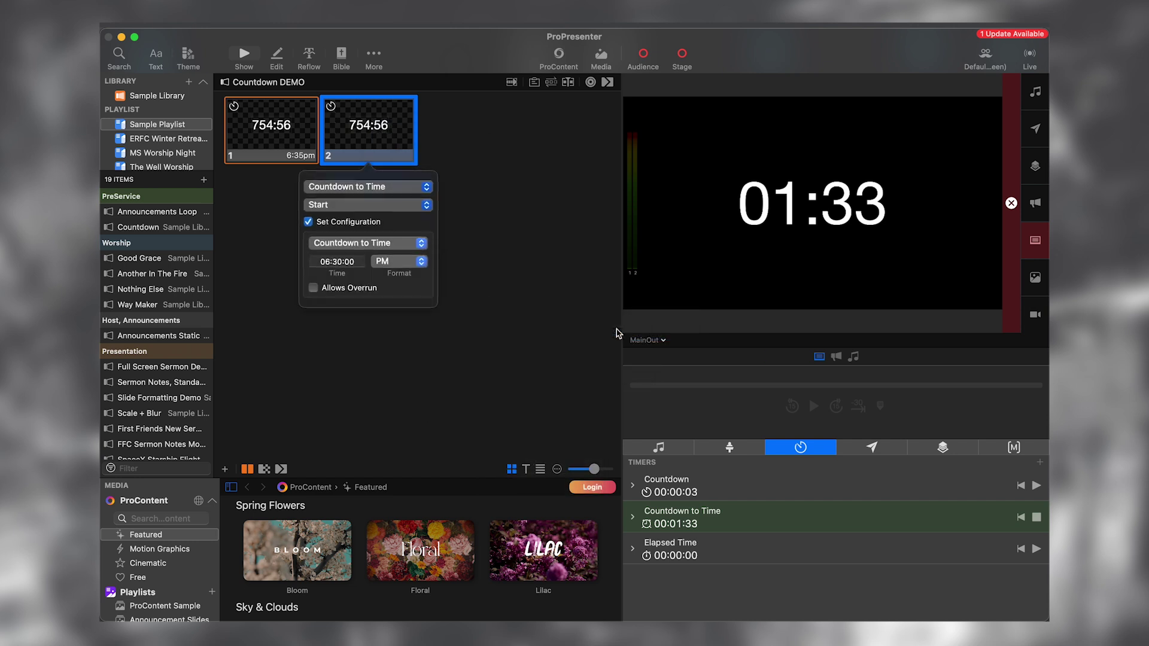
{"action": "left_click", "coordinate": [338, 262]}
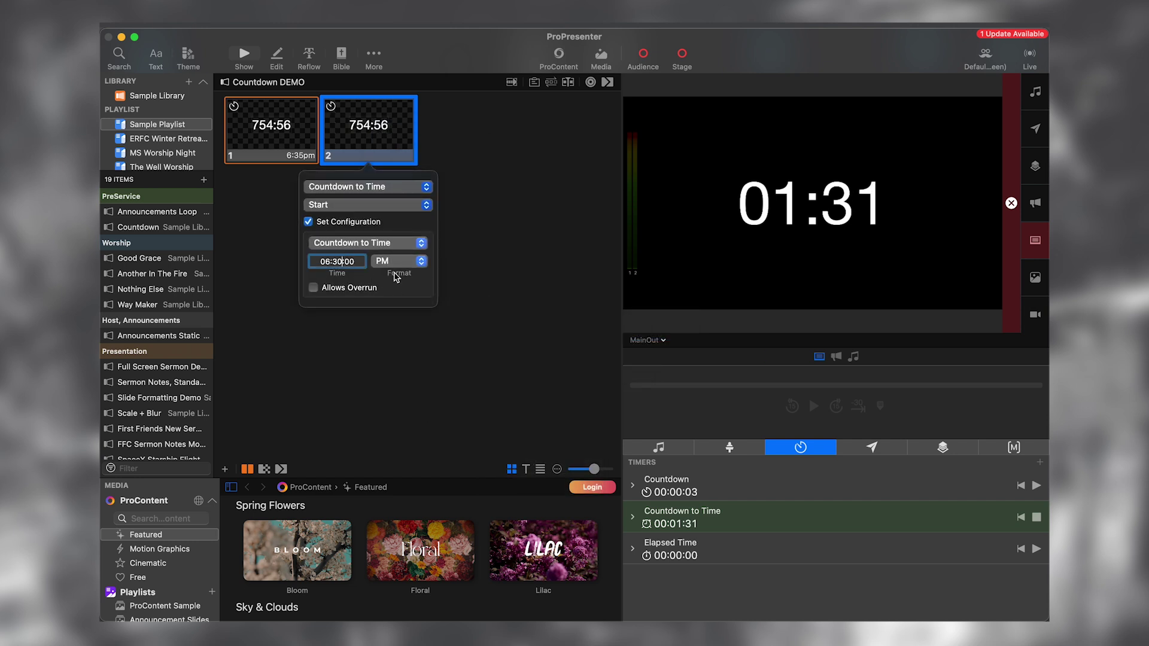
{"action": "key", "text": "BackSpace"}
{"action": "key", "text": "BackSpace"}
{"action": "type", "text": "45"}
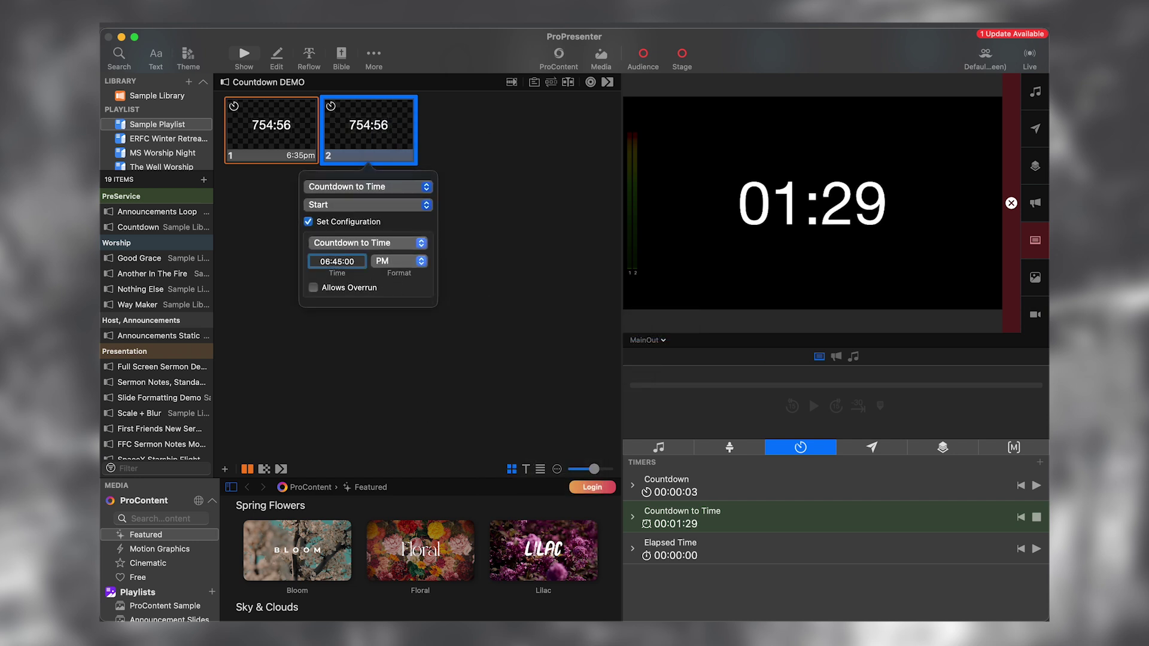
{"action": "left_click", "coordinate": [398, 333]}
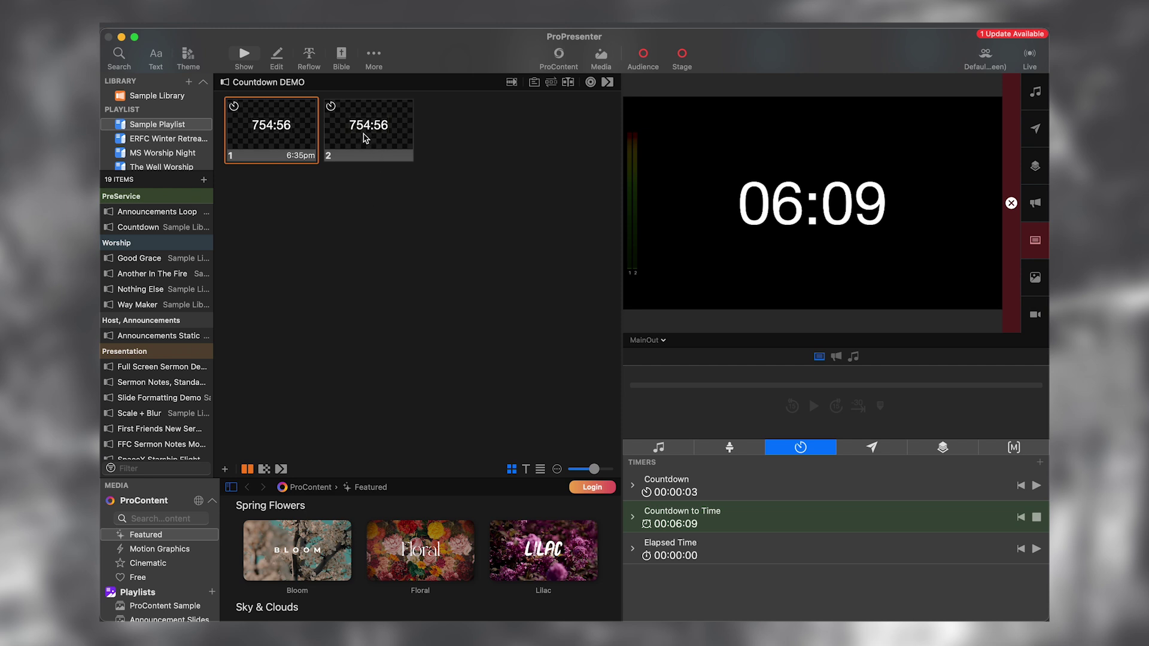
Step: Label the second countdown slide '6:45pm'
{"action": "right_click", "coordinate": [366, 136]}
{"action": "mouse_move", "coordinate": [453, 357]}
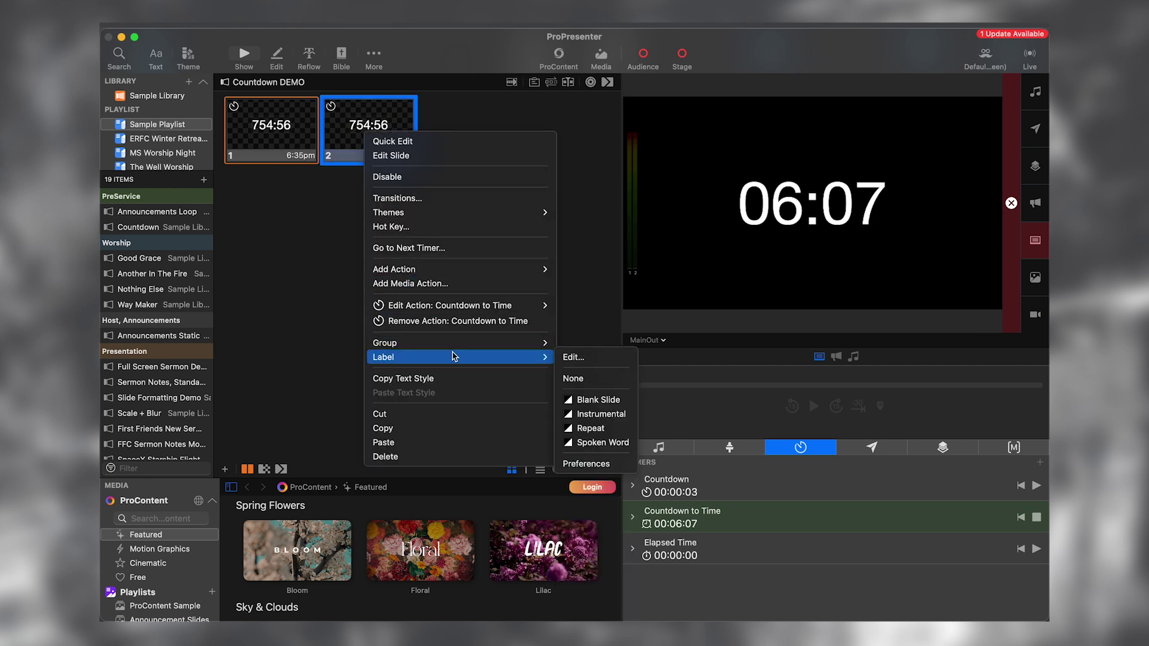
{"action": "left_click", "coordinate": [575, 359]}
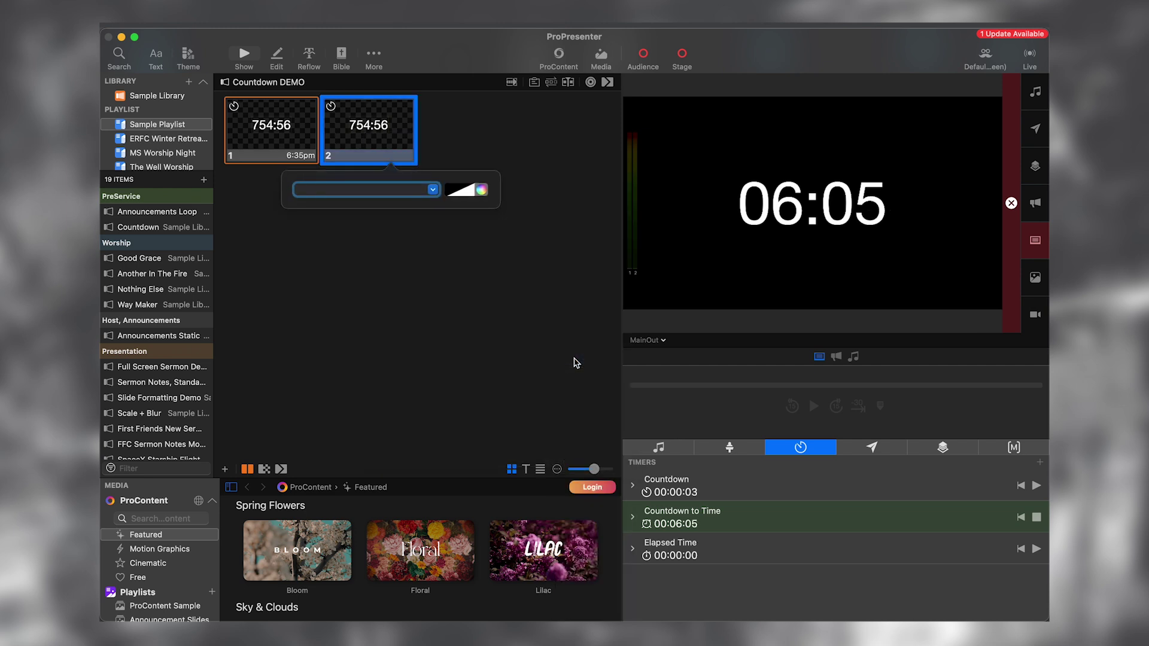
{"action": "type", "text": "6L:45pm"}
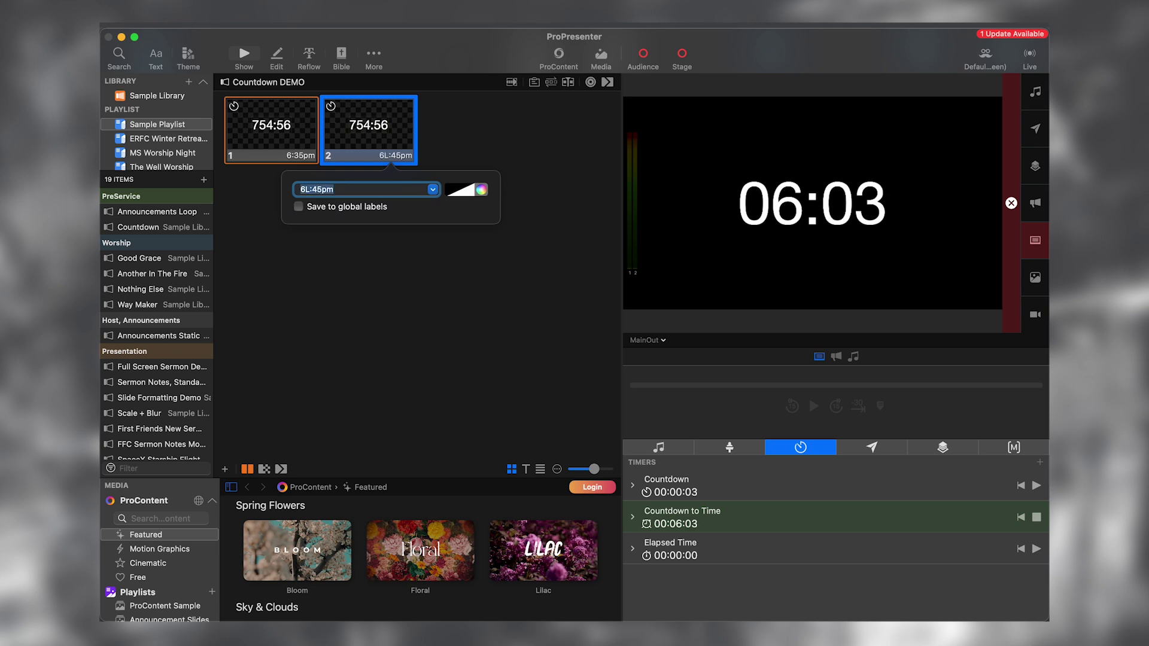
{"action": "left_click", "coordinate": [323, 189]}
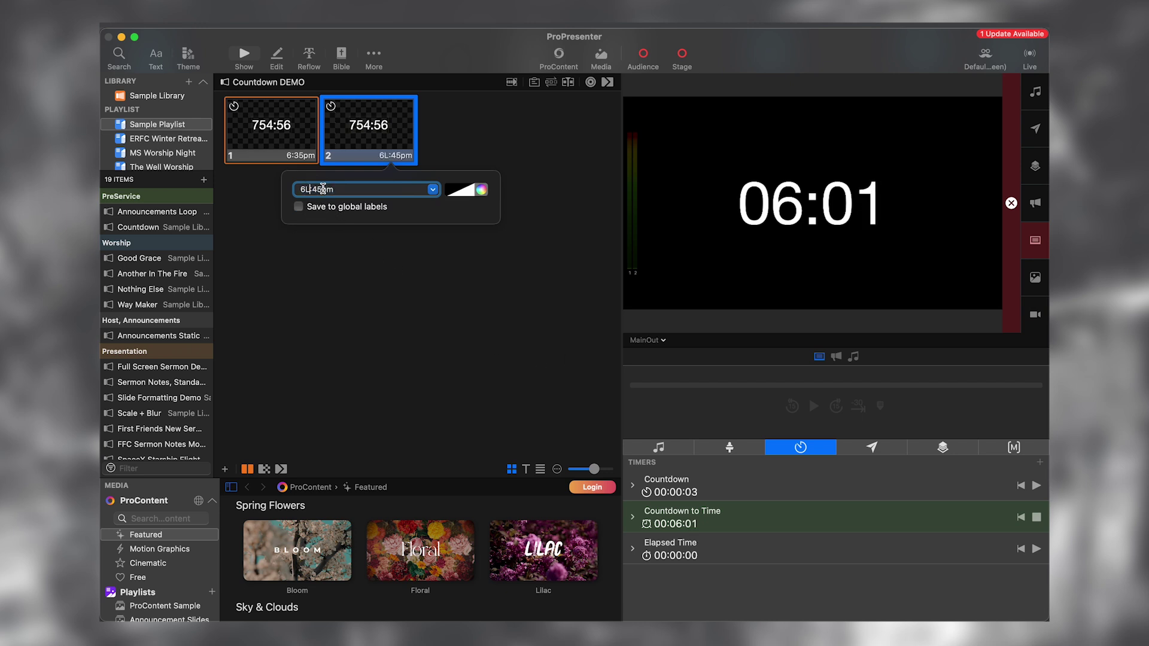
{"action": "key", "text": "BackSpace"}
{"action": "left_click", "coordinate": [346, 246]}
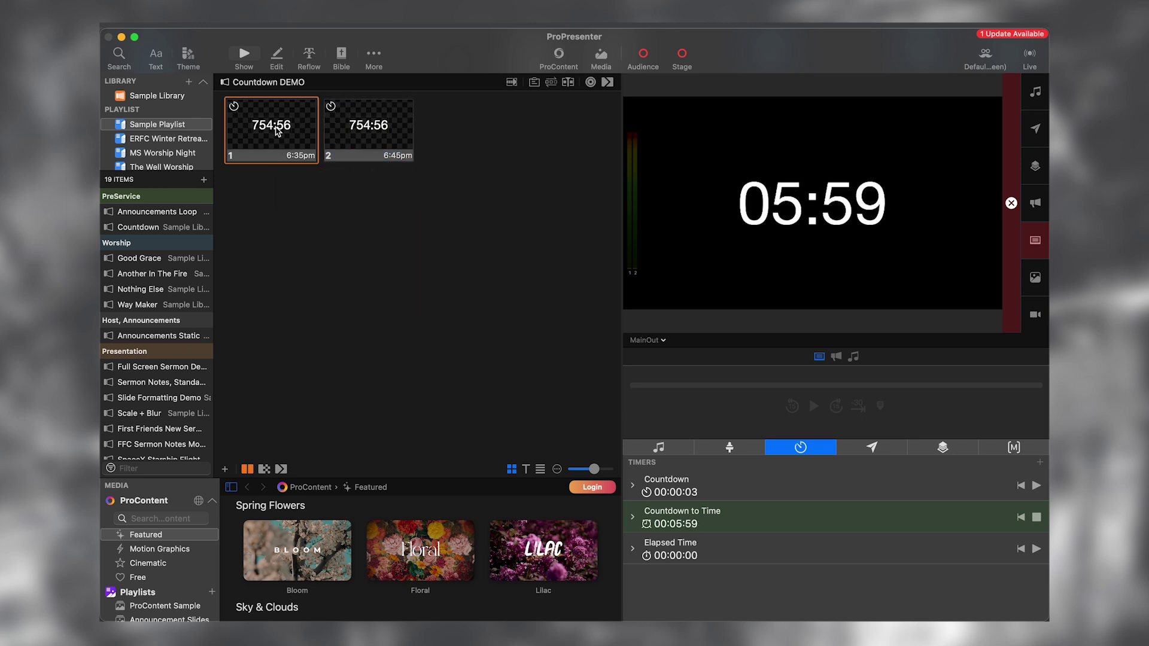
Step: Put slide 2 live, alternating between both countdown slides and ending on slide 2
{"action": "left_click", "coordinate": [369, 140]}
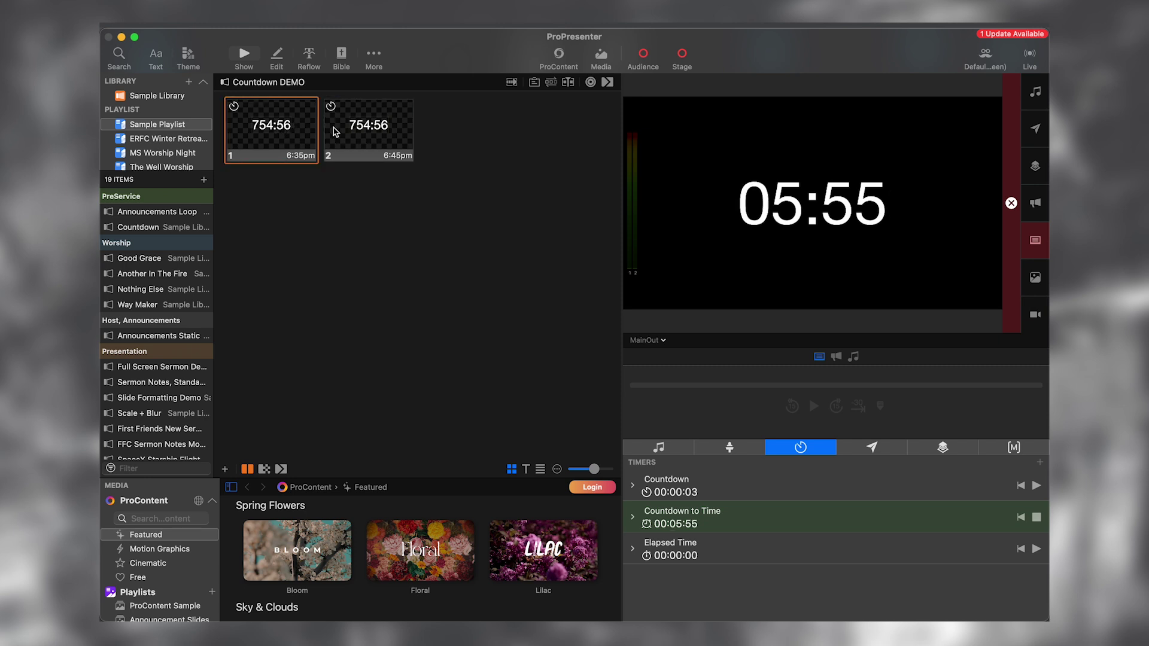
{"action": "left_click", "coordinate": [293, 130]}
{"action": "left_click", "coordinate": [341, 133]}
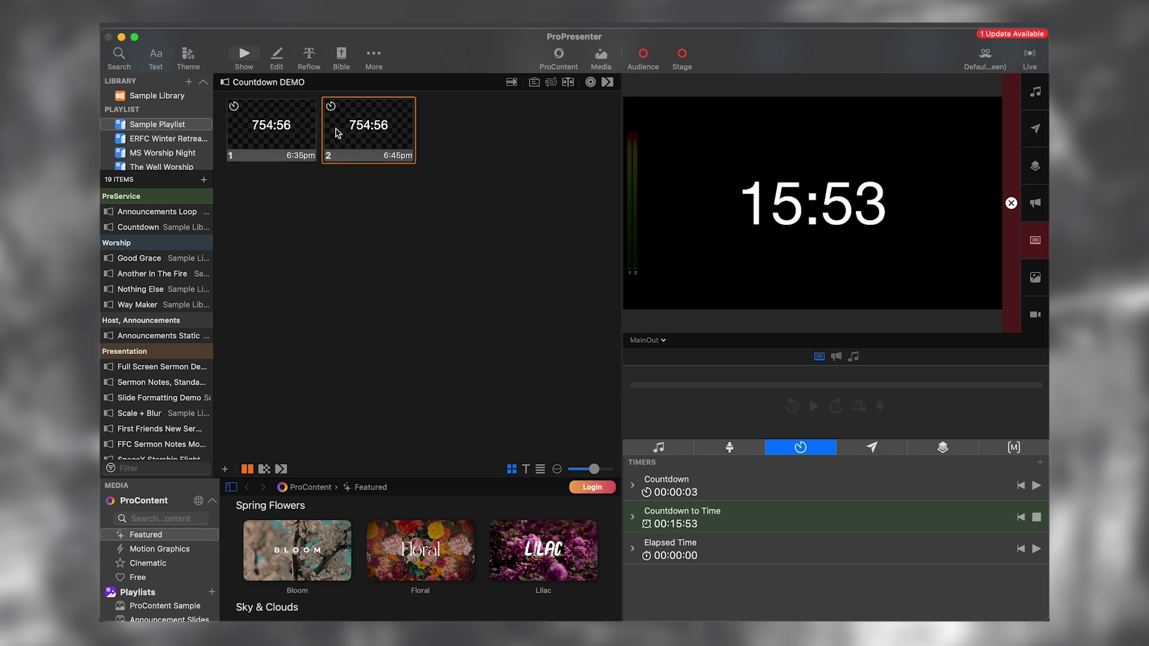
{"action": "left_click", "coordinate": [284, 133]}
{"action": "left_click", "coordinate": [353, 133]}
{"action": "left_click", "coordinate": [303, 123]}
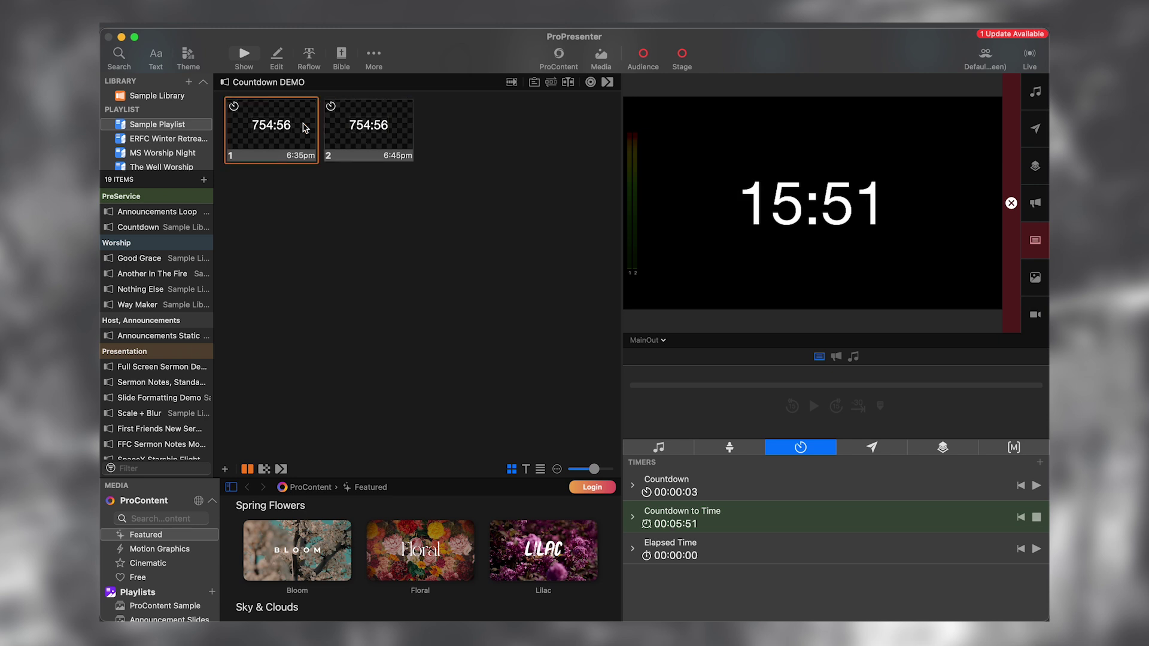
{"action": "left_click", "coordinate": [367, 132]}
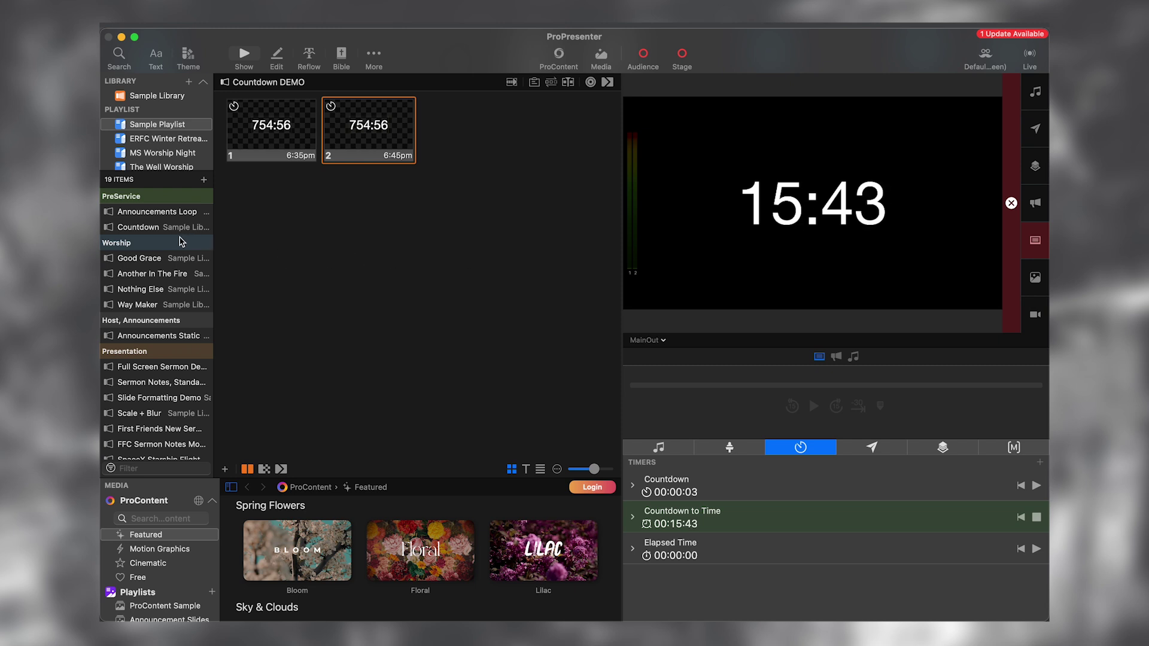
Step: Make ProContent Sample clip 2 slide 1's background and clip 3 slide 2's
{"action": "scroll", "coordinate": [199, 522], "scroll_direction": "down", "scroll_amount": 4}
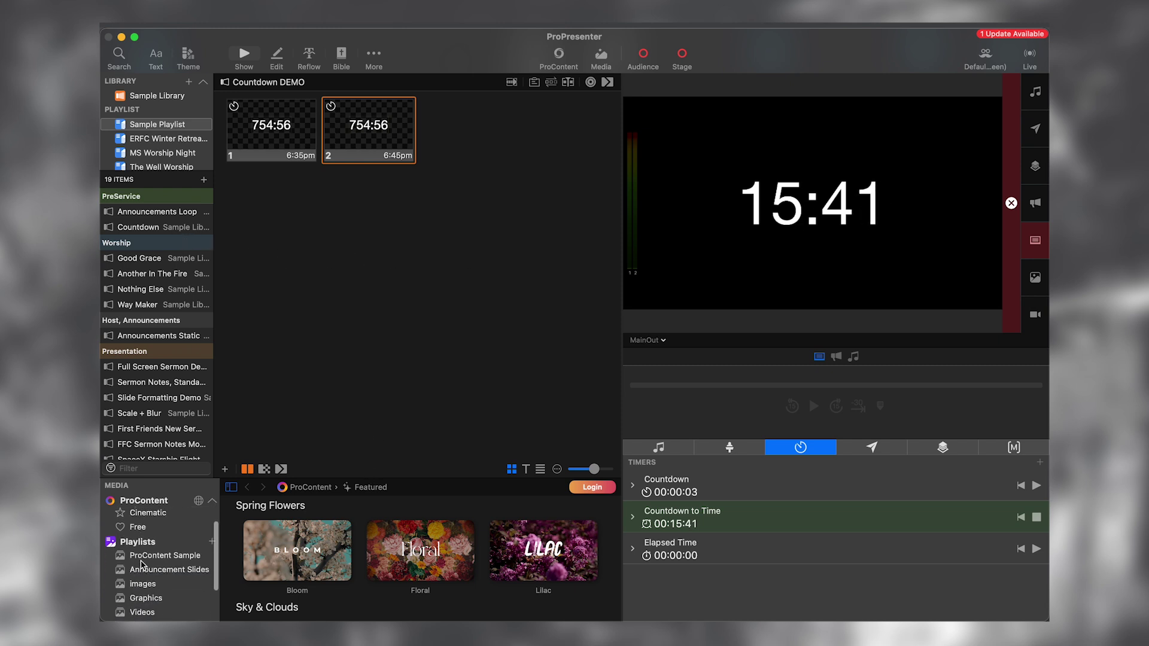
{"action": "scroll", "coordinate": [199, 522], "scroll_direction": "up", "scroll_amount": 4}
{"action": "left_click", "coordinate": [211, 500]}
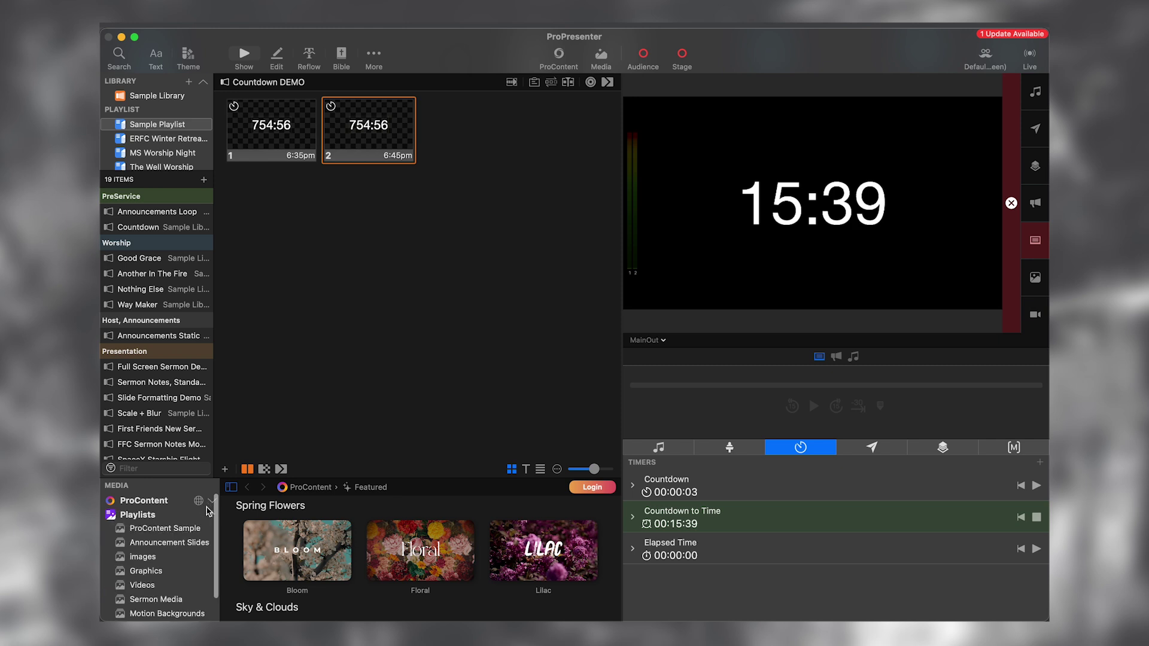
{"action": "left_click", "coordinate": [175, 530]}
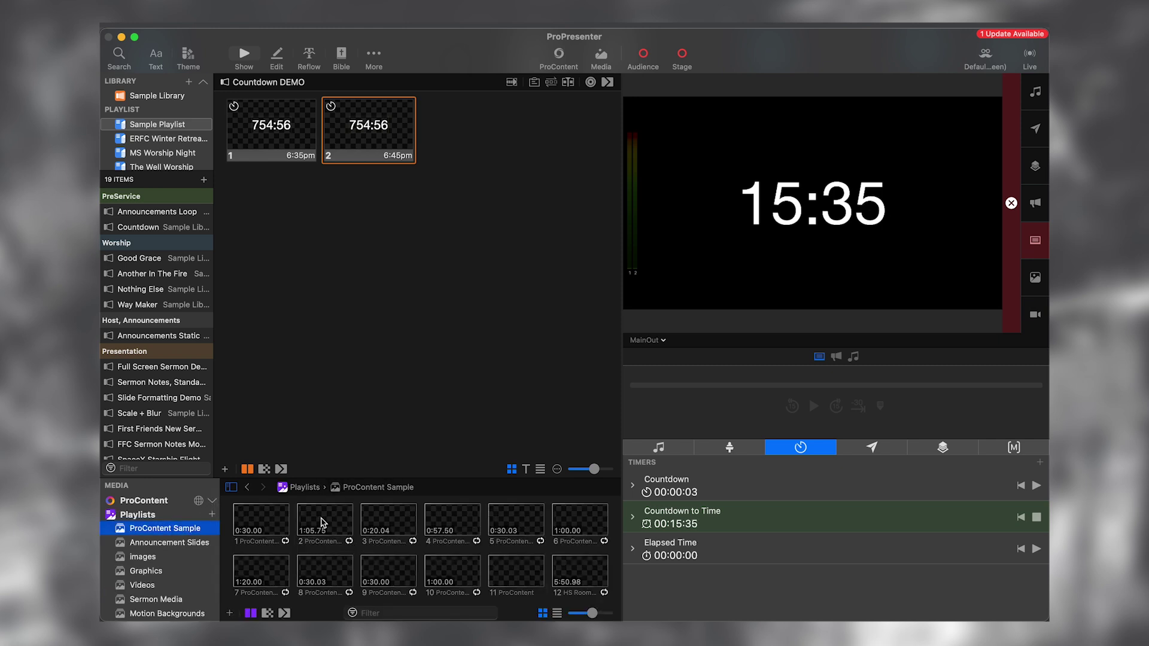
{"action": "left_click_drag", "start_coordinate": [323, 523], "coordinate": [281, 143]}
{"action": "left_click", "coordinate": [323, 519]}
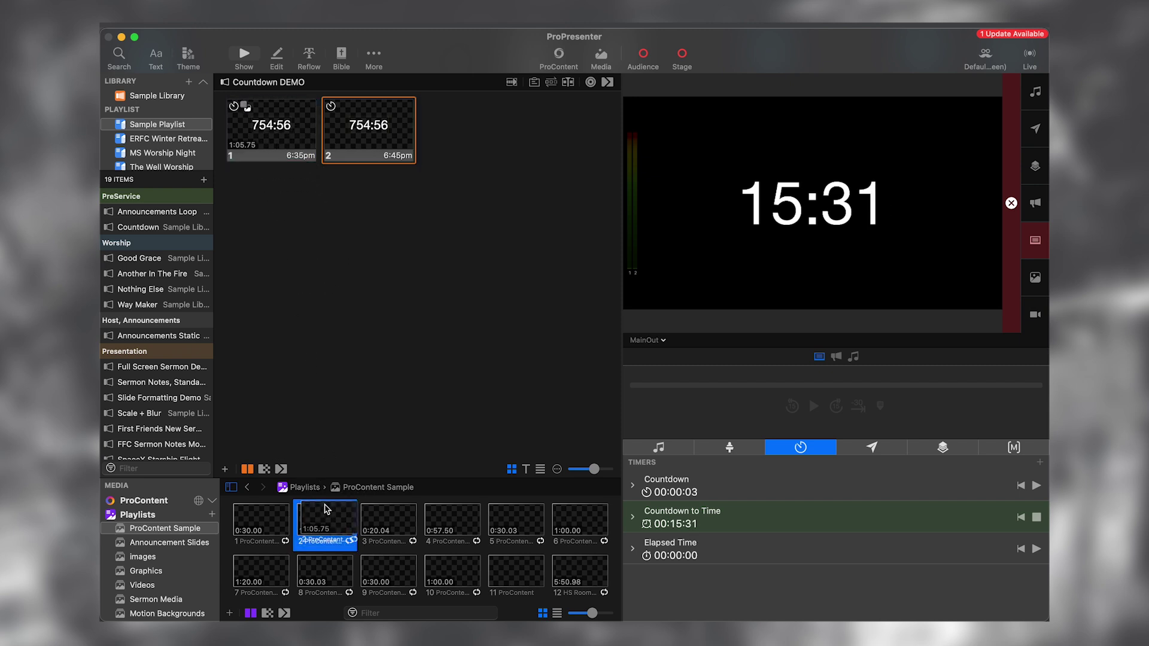
{"action": "left_click_drag", "start_coordinate": [388, 524], "coordinate": [359, 126]}
Step: Step output through both video slides, leaving slide 2 live
{"action": "left_click", "coordinate": [279, 130]}
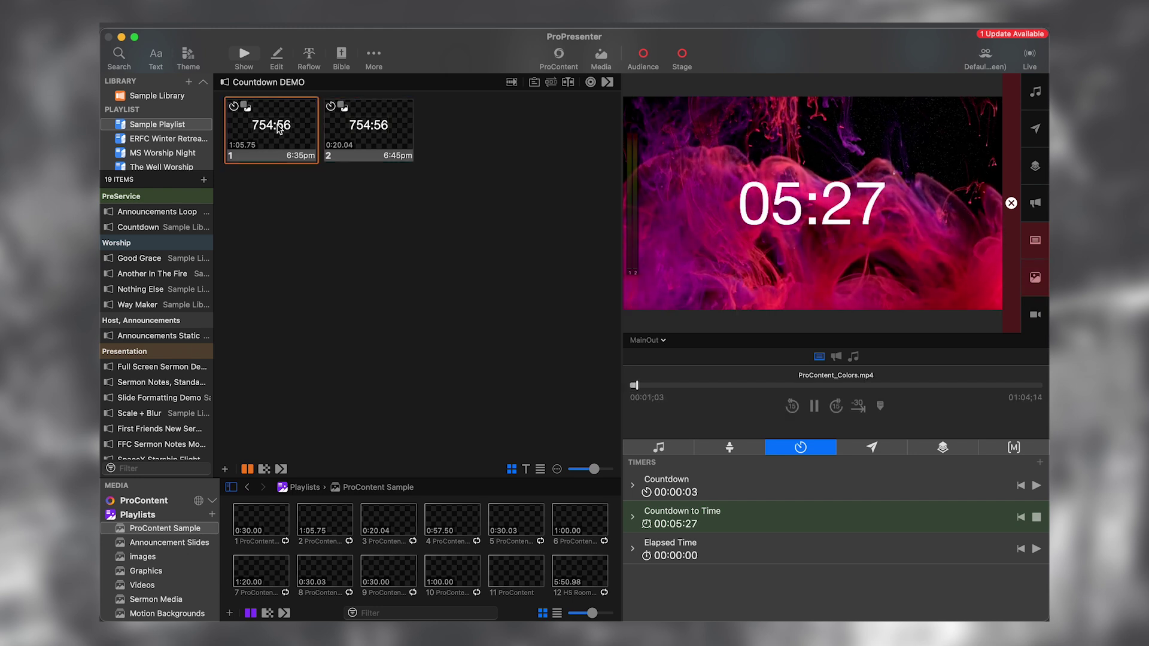
{"action": "key", "text": "Right"}
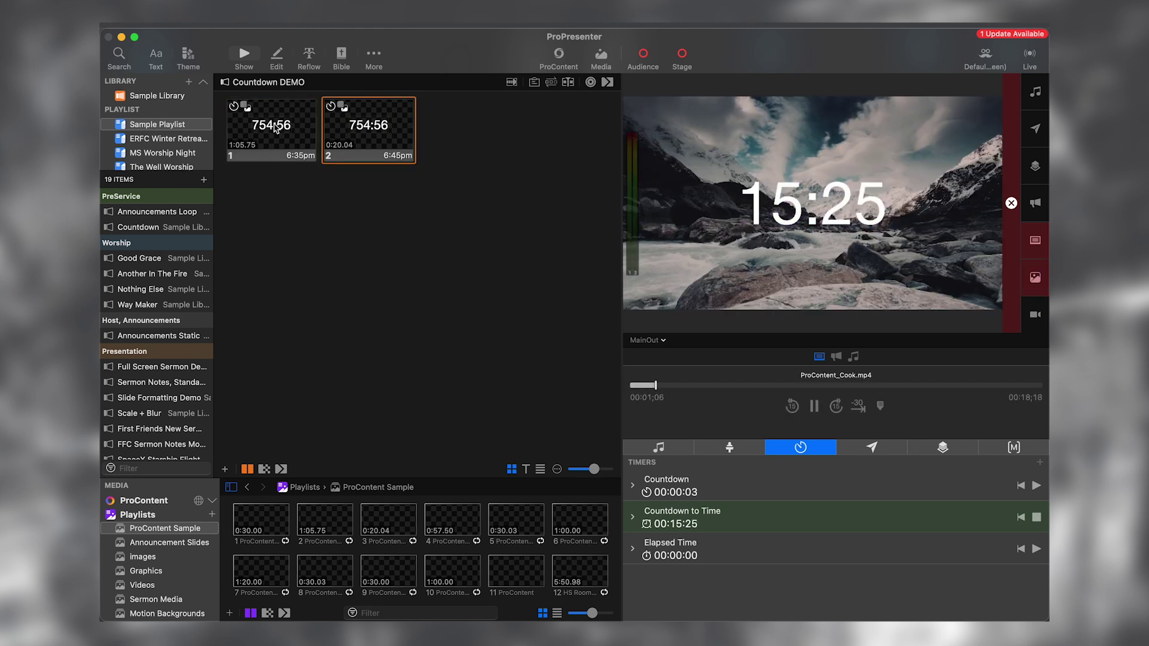
{"action": "key", "text": "Left"}
{"action": "left_click", "coordinate": [351, 131]}
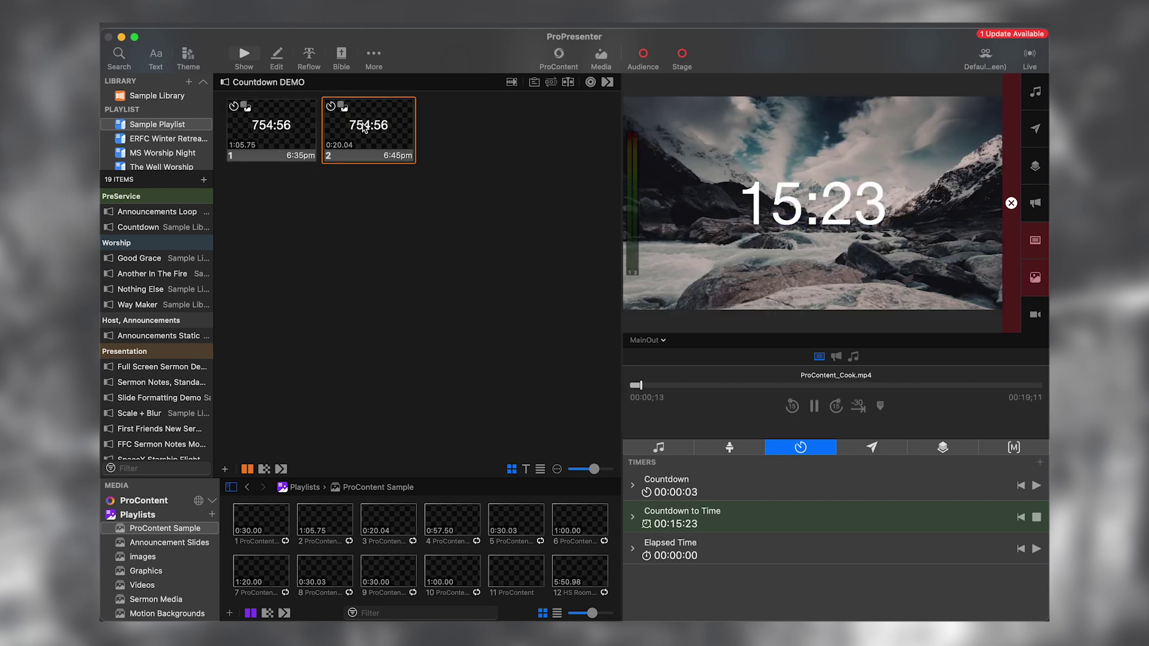
Step: Give slide 1's countdown text box a black fill at about 72% opacity
{"action": "right_click", "coordinate": [287, 137]}
{"action": "left_click", "coordinate": [296, 157]}
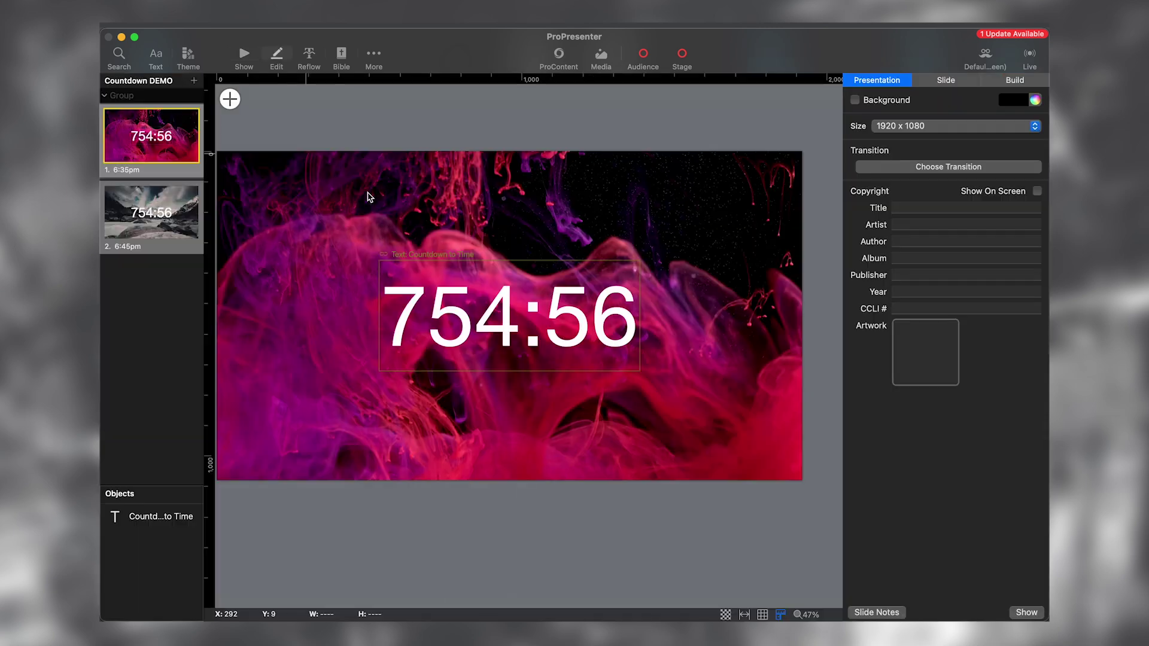
{"action": "left_click", "coordinate": [461, 287]}
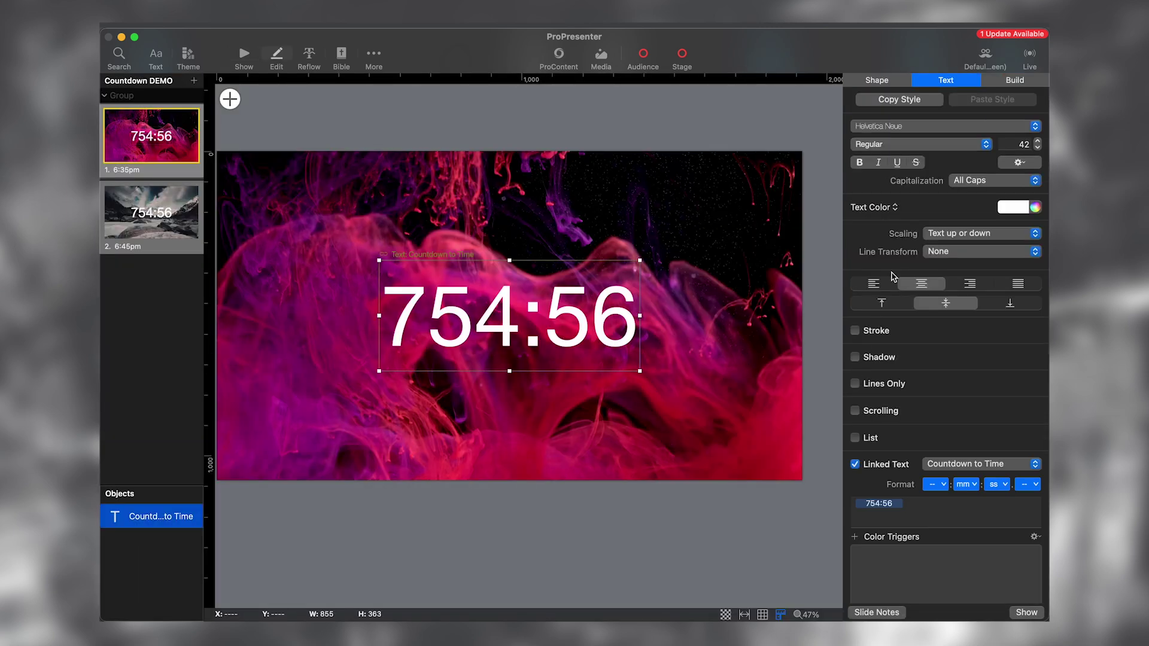
{"action": "left_click", "coordinate": [895, 81]}
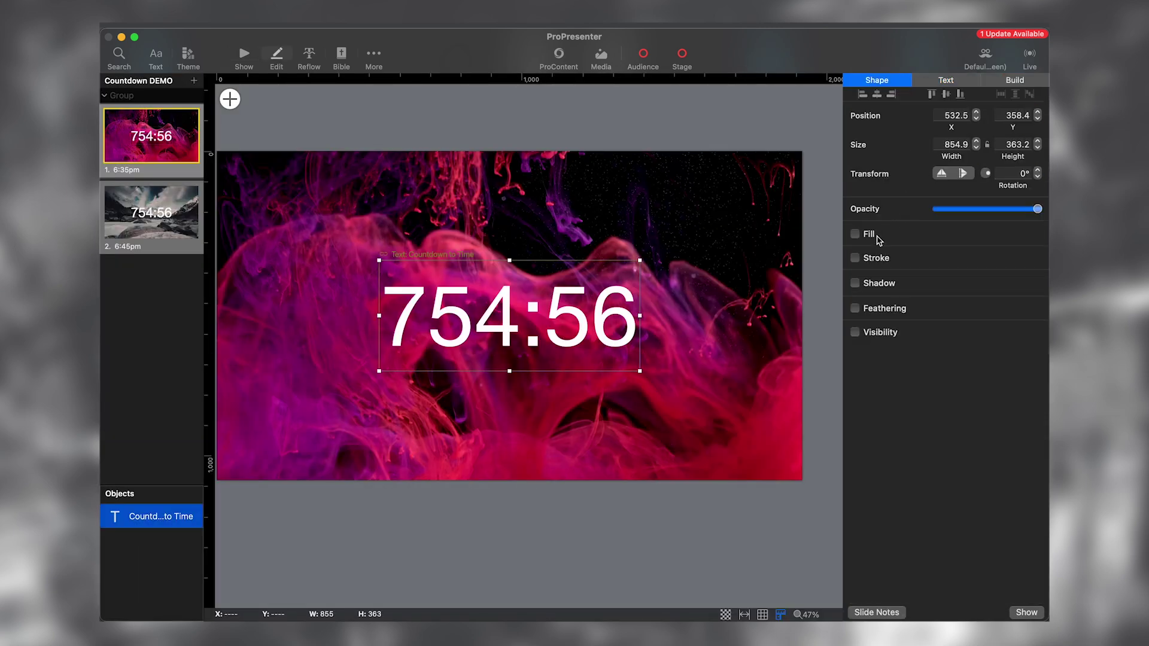
{"action": "left_click", "coordinate": [869, 235]}
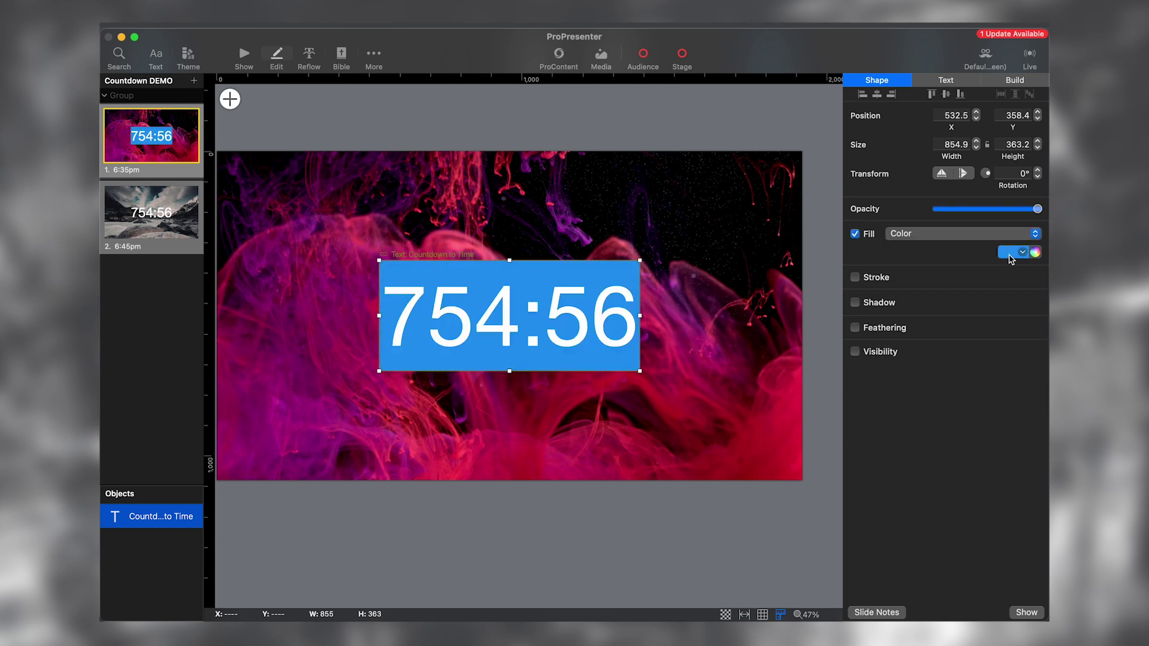
{"action": "left_click", "coordinate": [1013, 254]}
{"action": "left_click", "coordinate": [998, 335]}
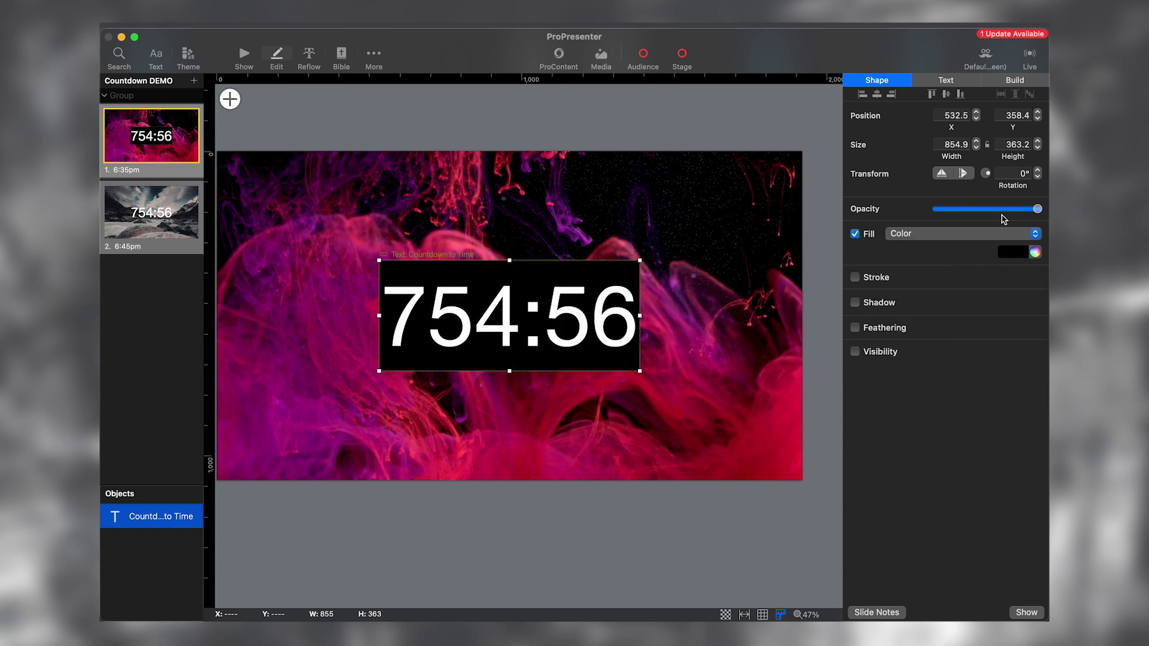
{"action": "left_click_drag", "start_coordinate": [1038, 210], "coordinate": [1009, 210]}
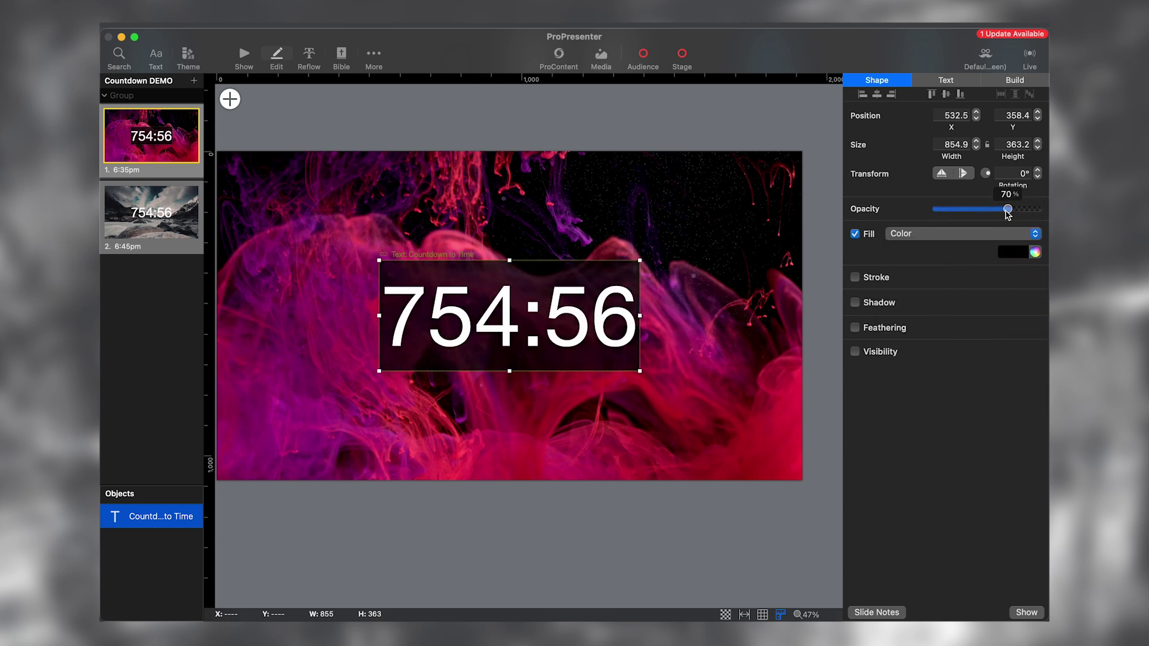
Step: Give slide 2's countdown box a 70% opaque black fill, then return to Show with slide 1 live
{"action": "left_click", "coordinate": [183, 221]}
{"action": "left_click", "coordinate": [456, 302]}
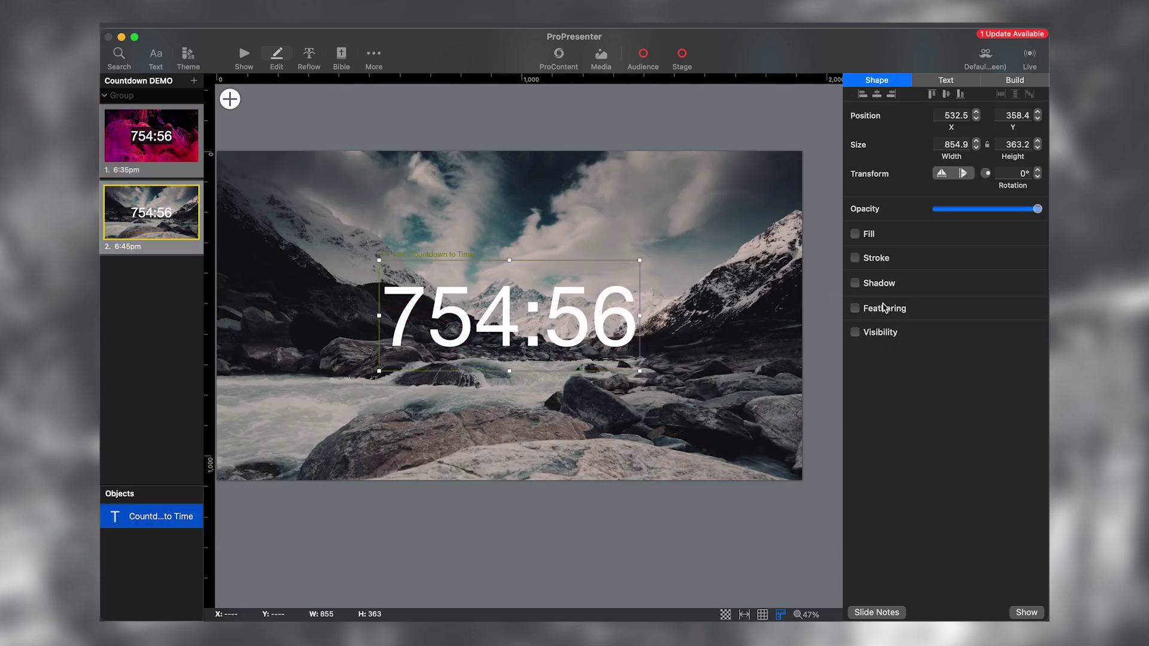
{"action": "left_click", "coordinate": [855, 234]}
{"action": "left_click", "coordinate": [1018, 252]}
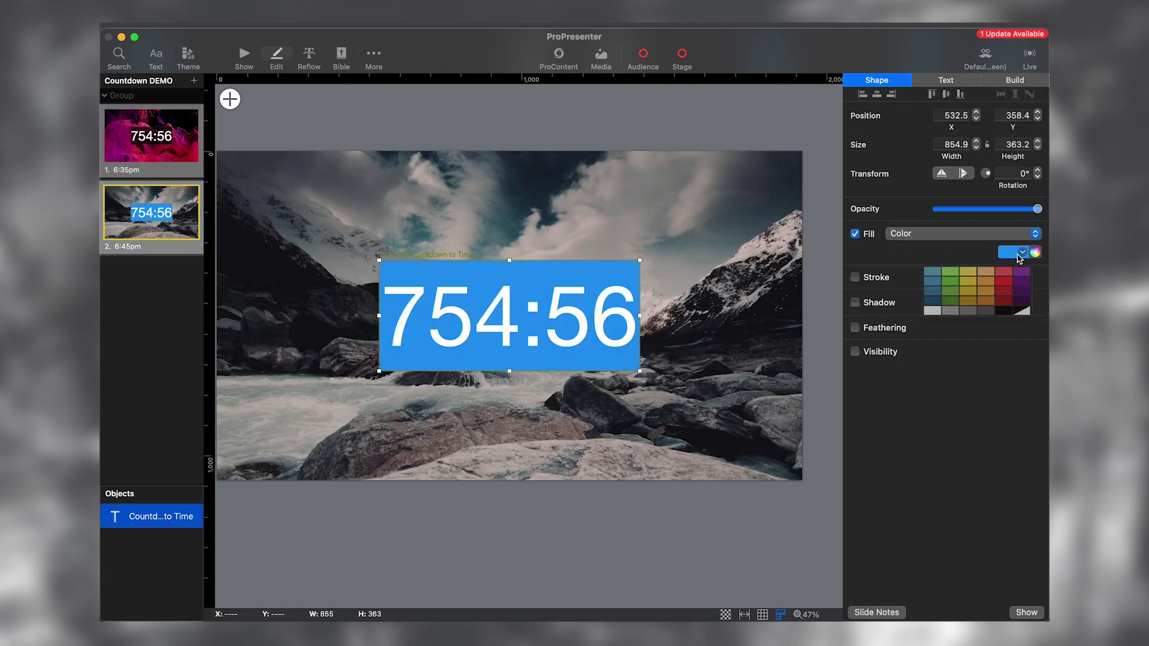
{"action": "left_click", "coordinate": [998, 334]}
{"action": "left_click_drag", "start_coordinate": [1038, 210], "coordinate": [1008, 209]}
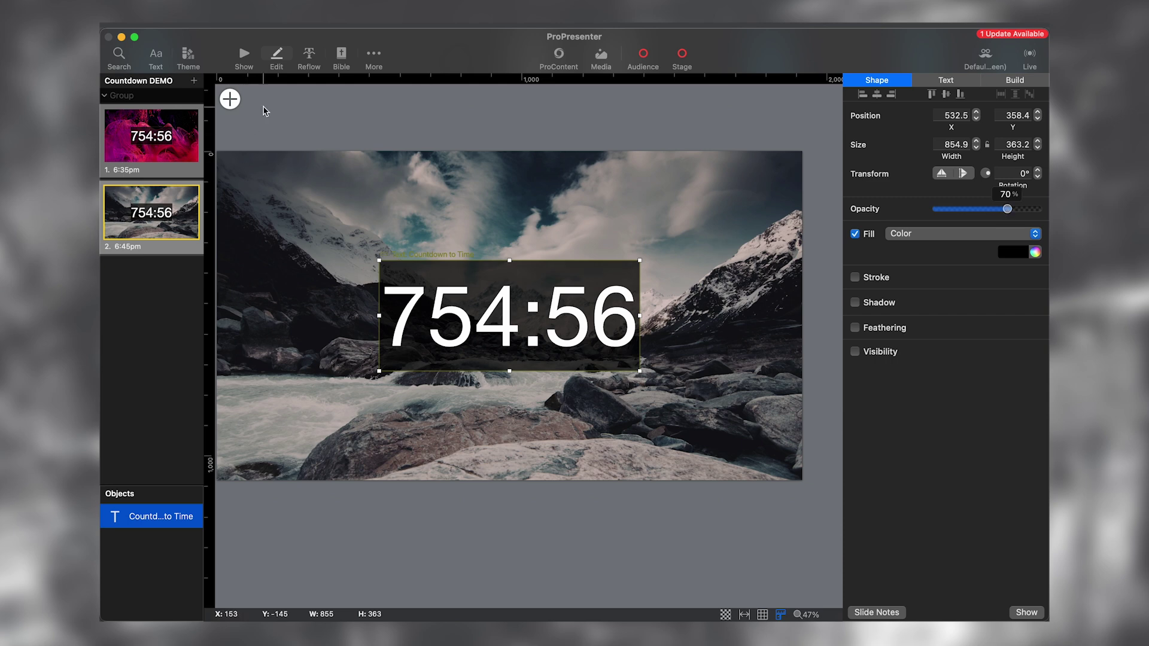
{"action": "left_click", "coordinate": [262, 111]}
{"action": "left_click", "coordinate": [243, 58]}
{"action": "left_click", "coordinate": [283, 132]}
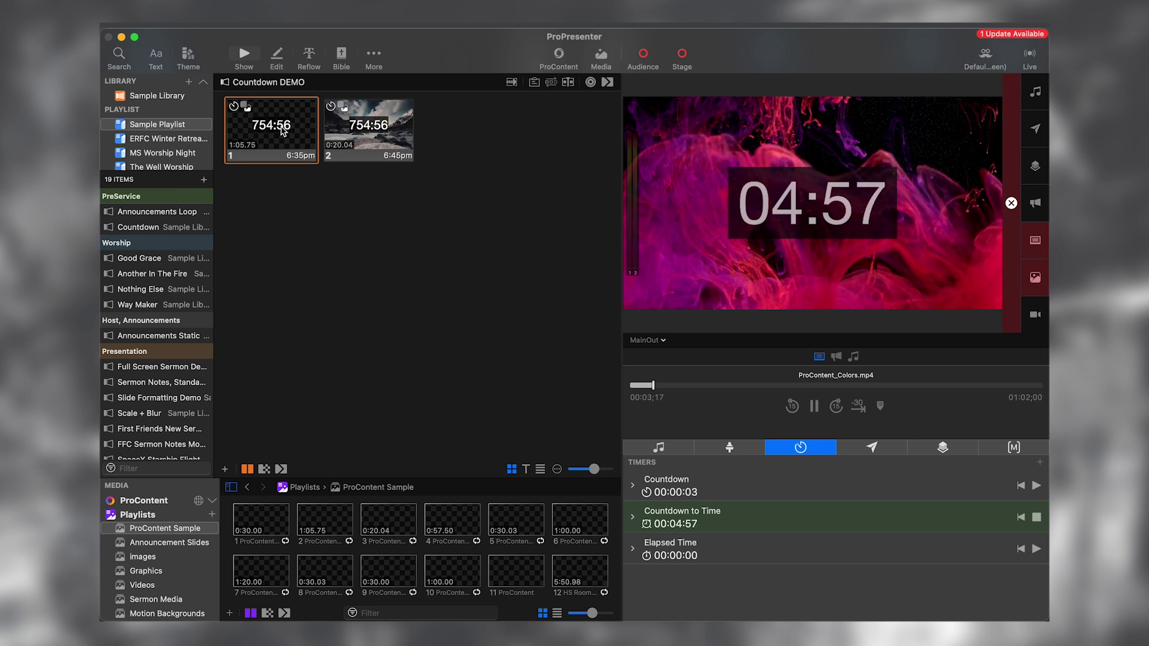
Step: Switch output between the two countdown slides, then open the Announcements Loop presentation
{"action": "key", "text": "Right"}
{"action": "left_click", "coordinate": [286, 130]}
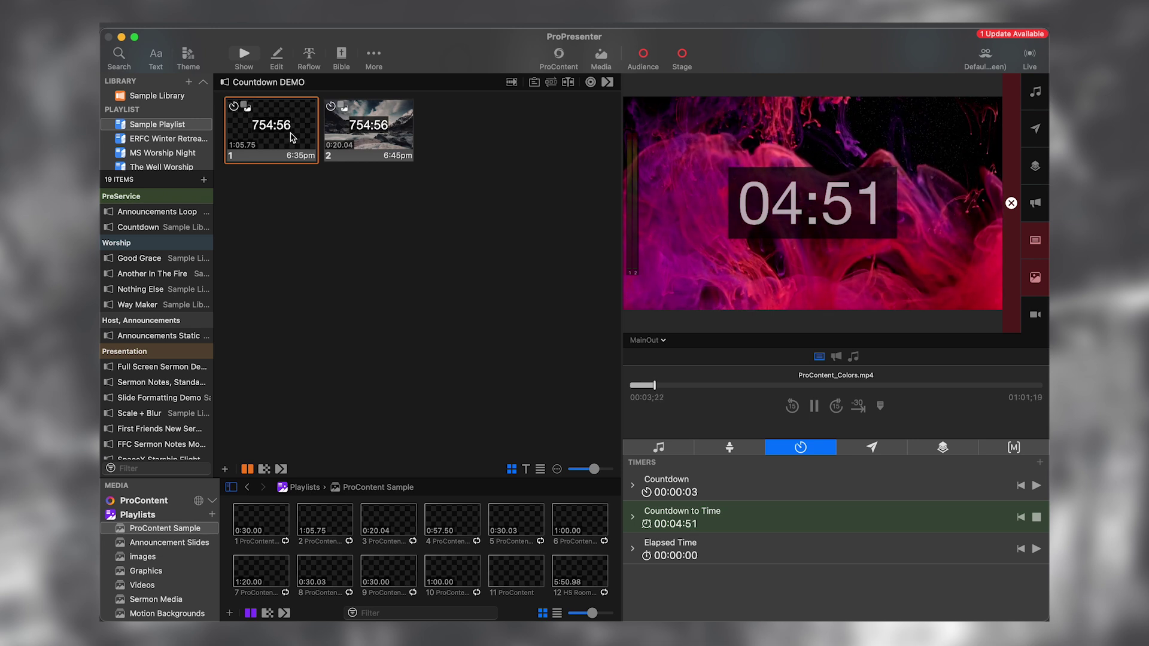
{"action": "left_click", "coordinate": [362, 135]}
{"action": "right_click", "coordinate": [286, 127]}
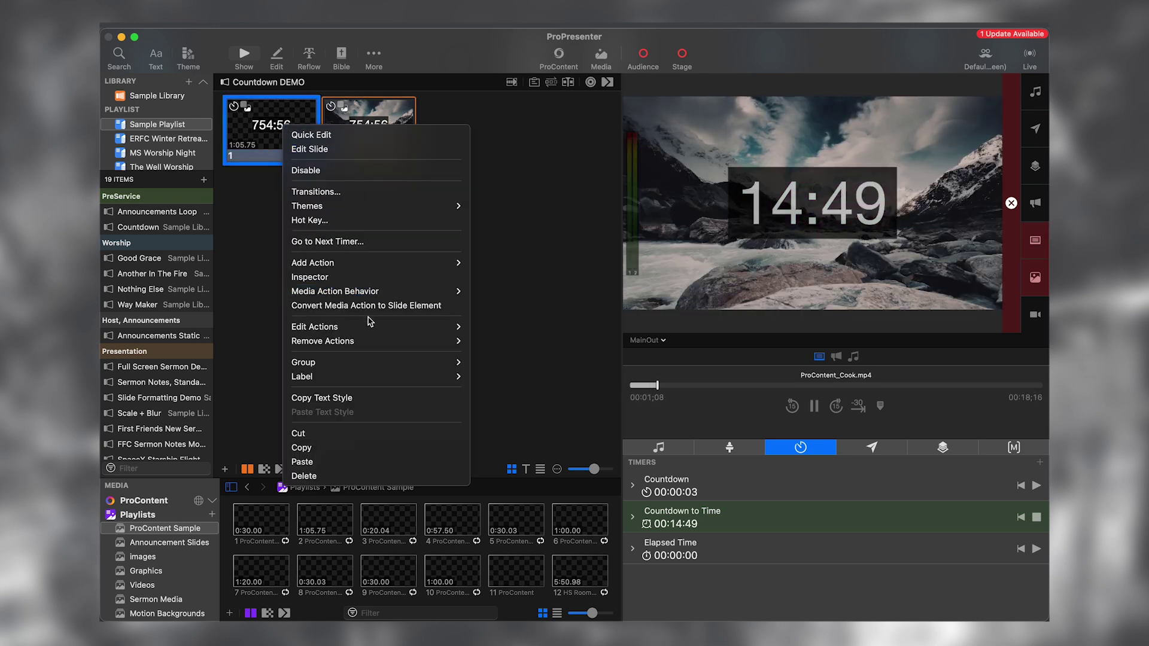
{"action": "mouse_move", "coordinate": [372, 330]}
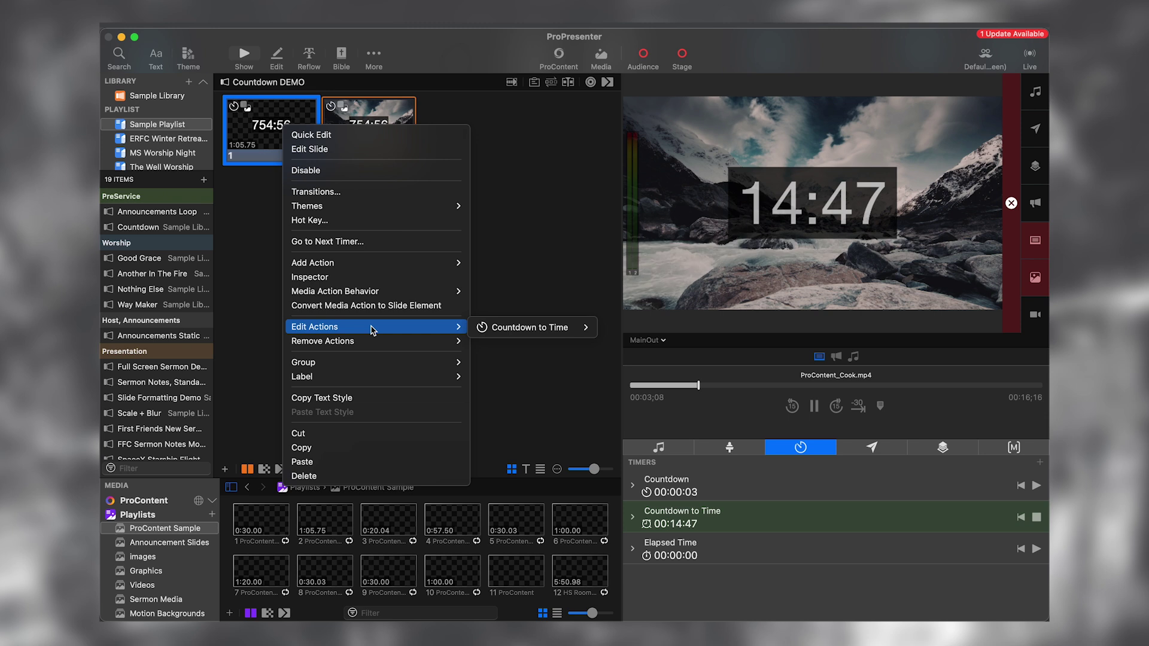
{"action": "left_click", "coordinate": [513, 225]}
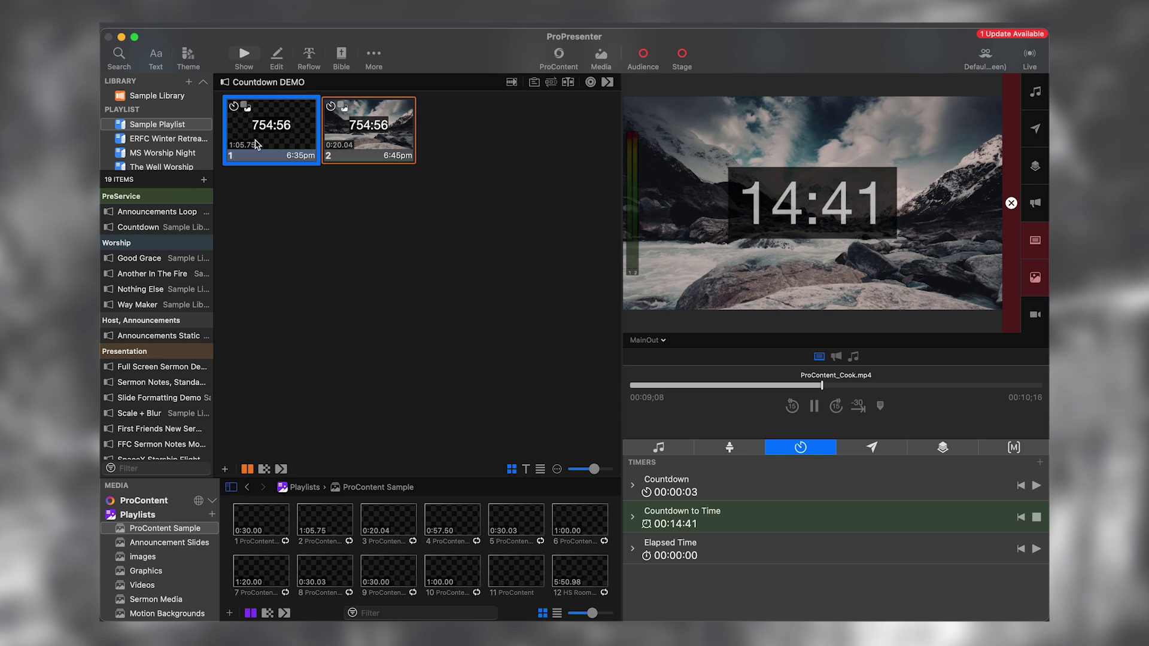
{"action": "left_click", "coordinate": [170, 211]}
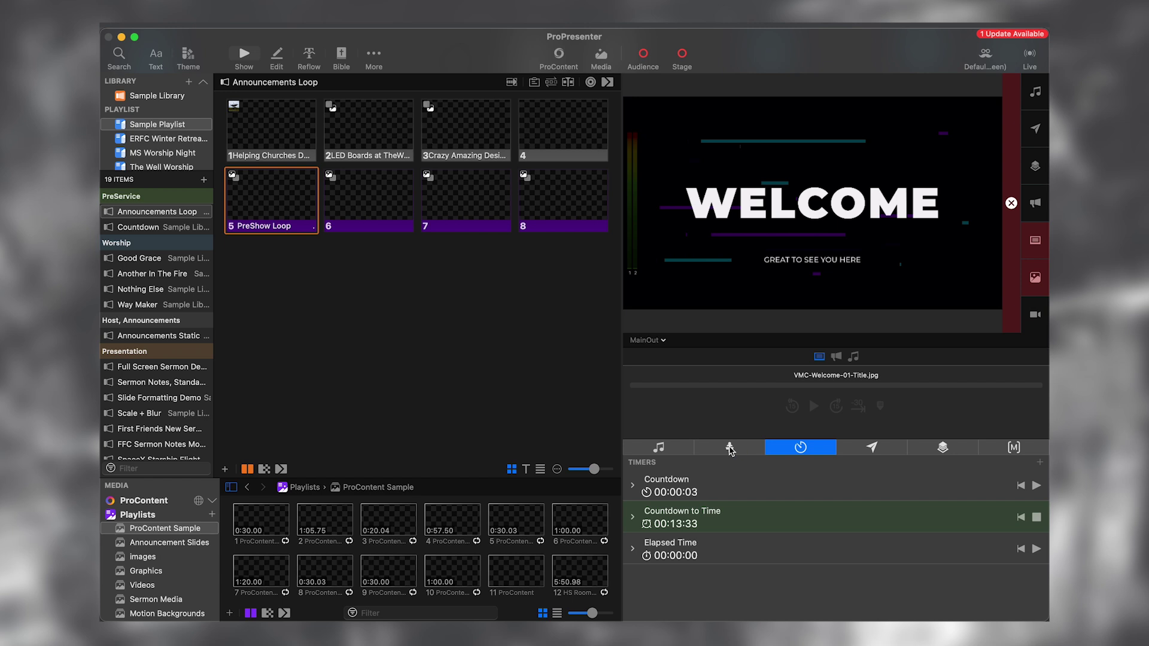
Step: Show and clear a name tag prop, then add a new prop named 'Service Starts In:'
{"action": "left_click", "coordinate": [945, 448]}
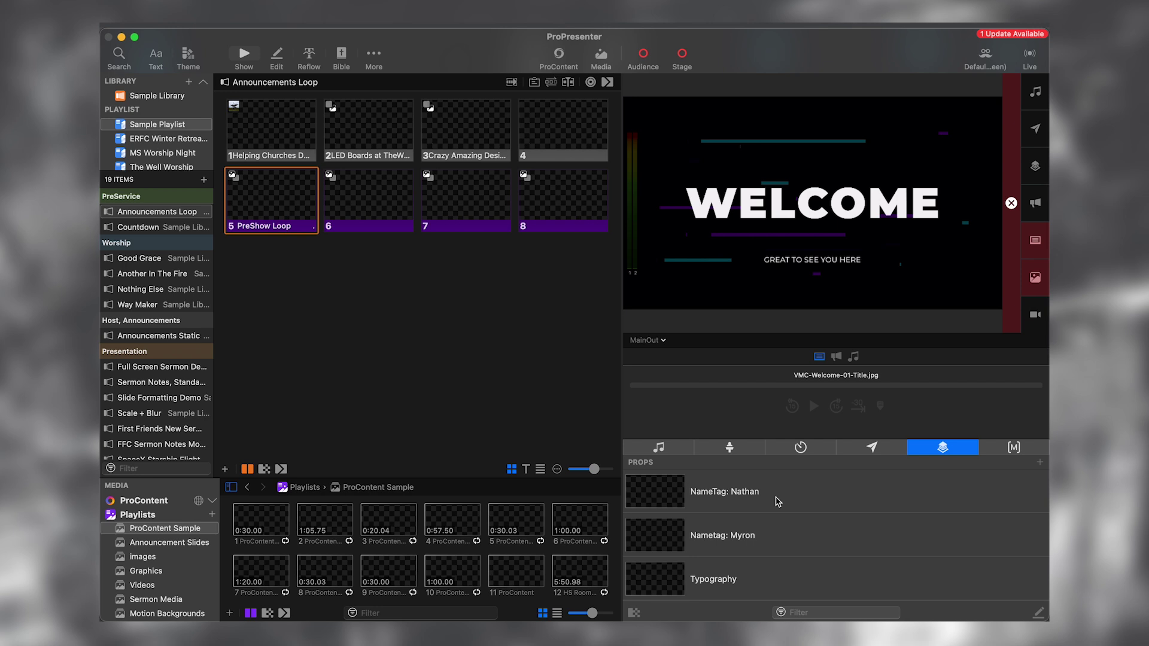
{"action": "left_click", "coordinate": [736, 494]}
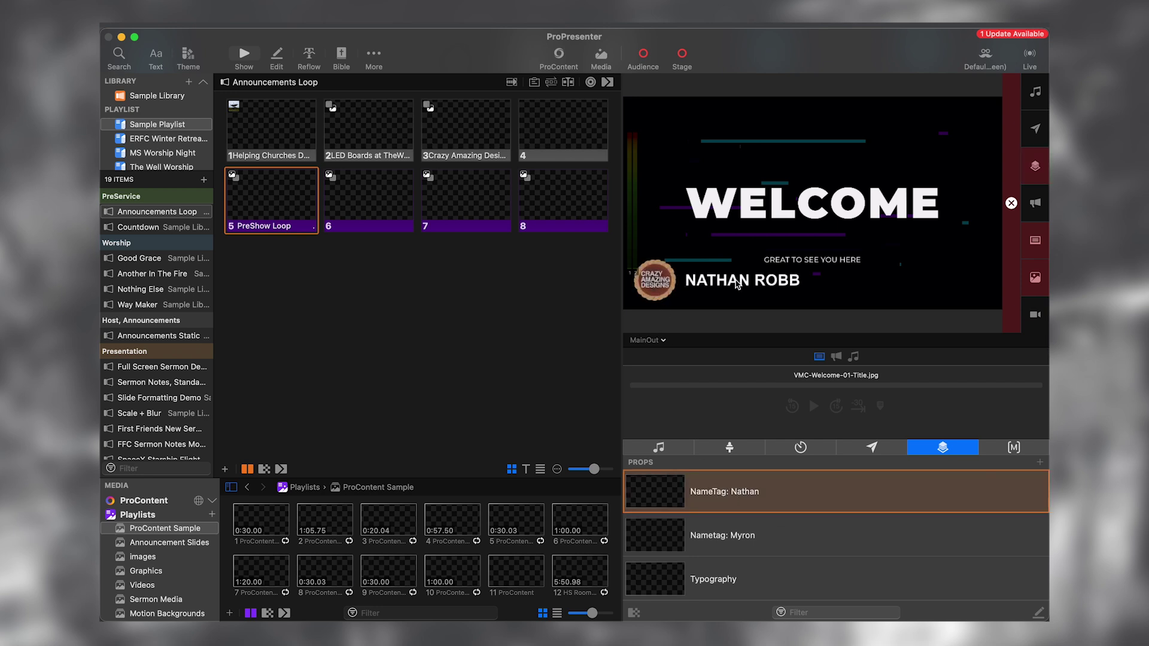
{"action": "left_click", "coordinate": [1035, 168]}
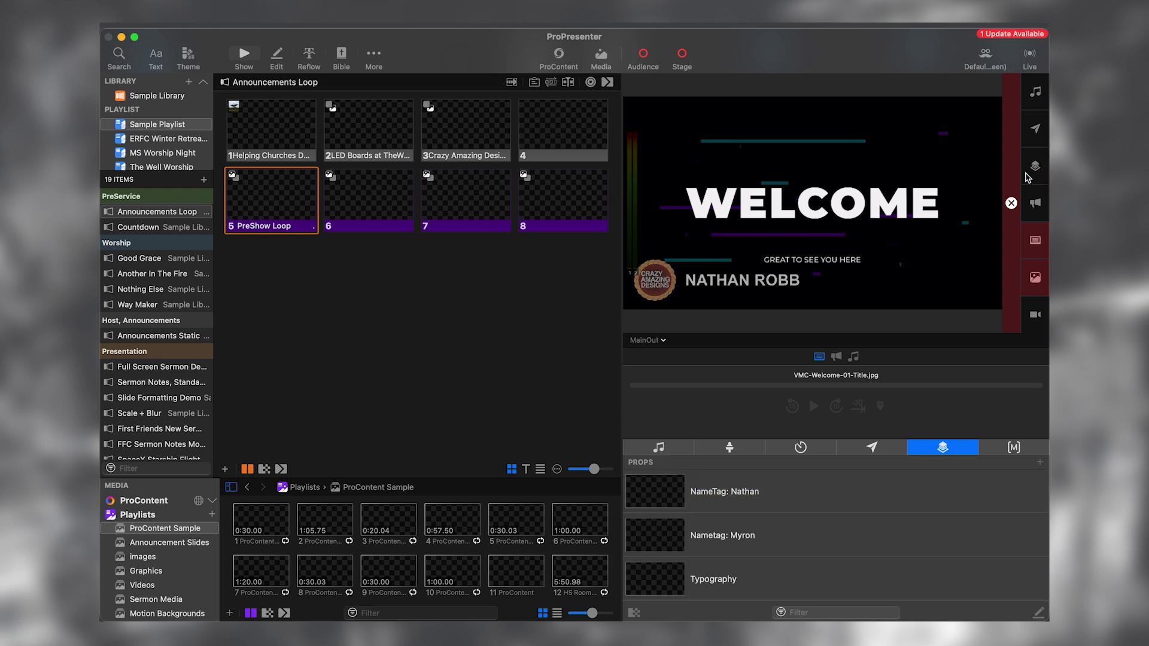
{"action": "left_click", "coordinate": [1040, 462]}
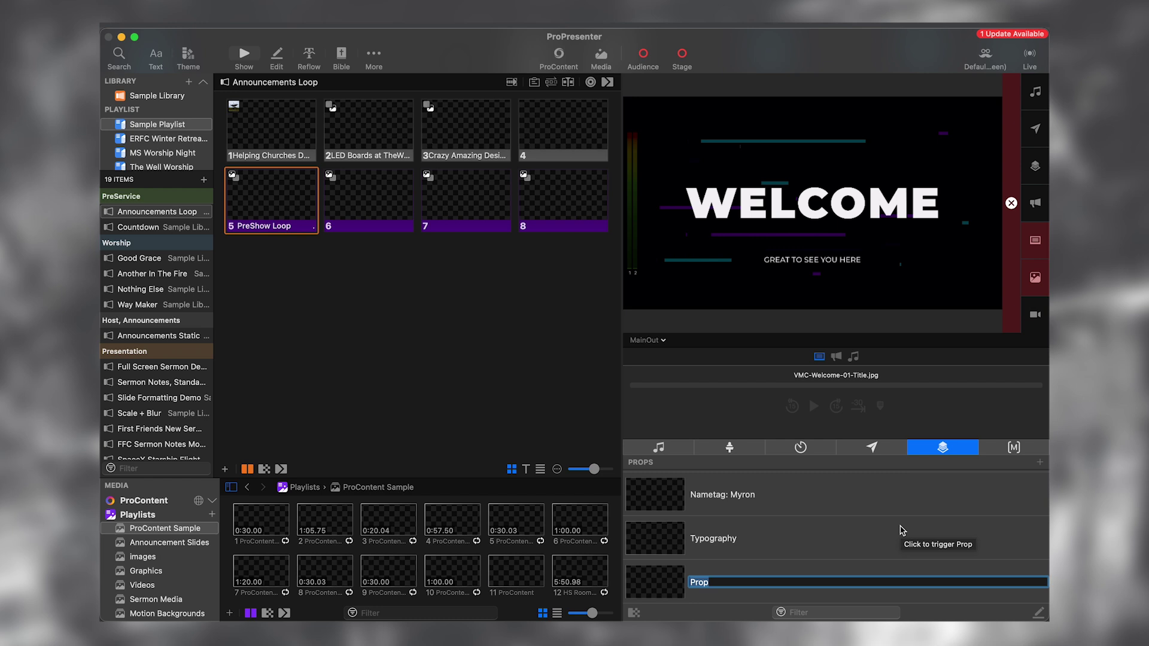
{"action": "type", "text": "Service Starts In:"}
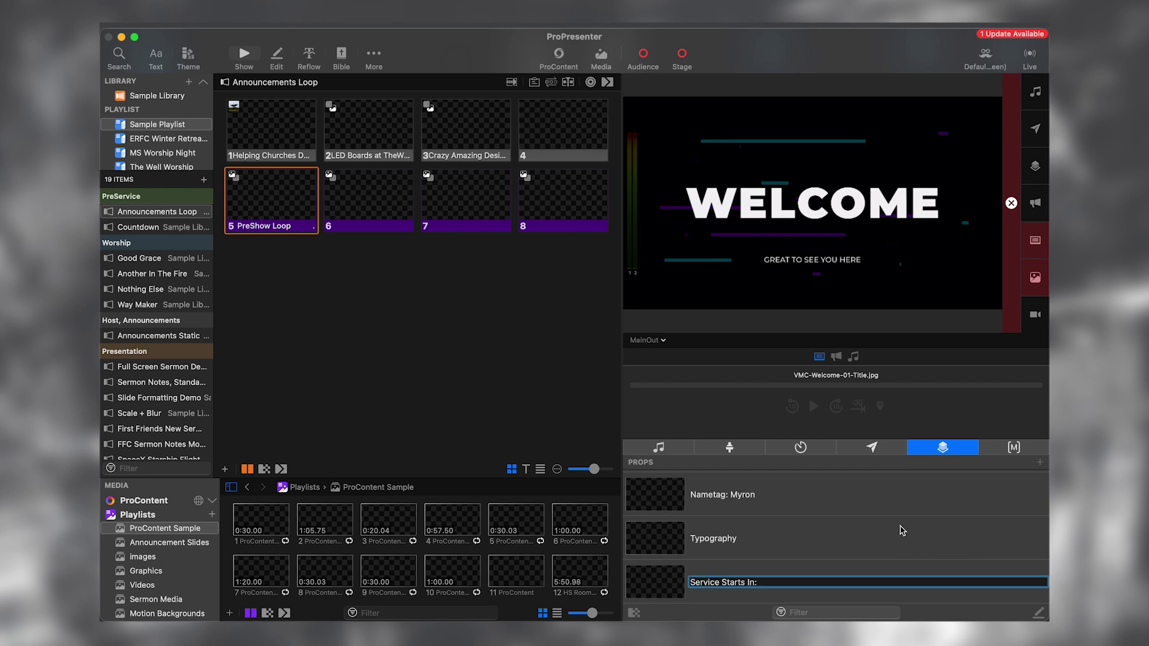
{"action": "key", "text": "Return"}
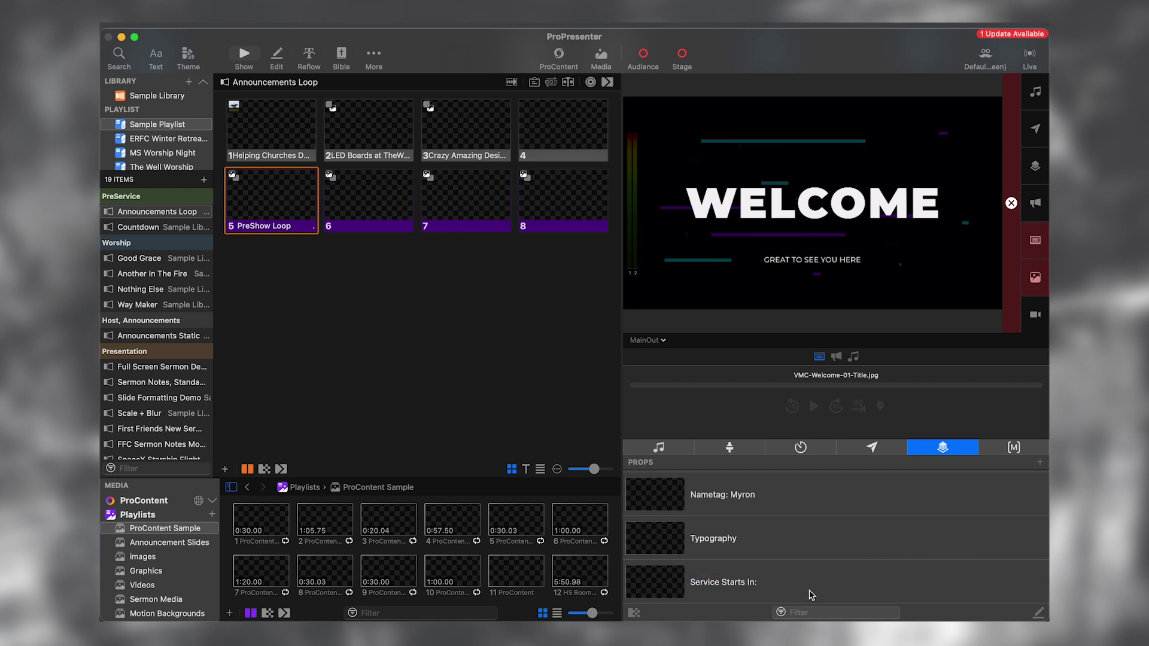
{"action": "right_click", "coordinate": [719, 587]}
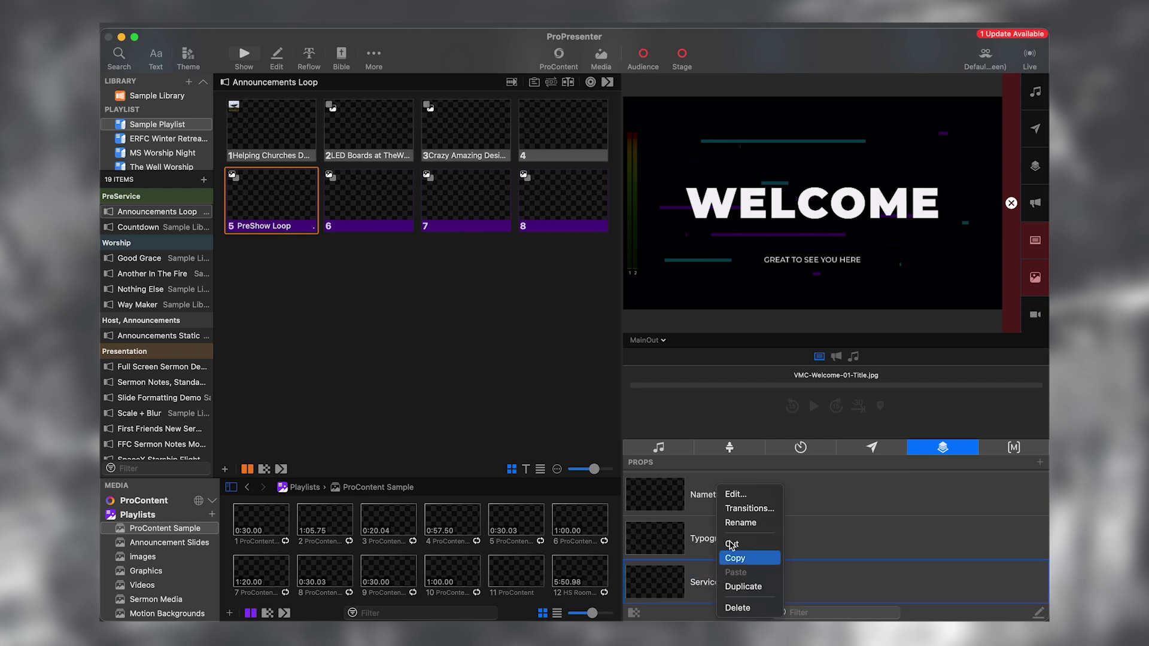
Step: Add a text box to the Service Starts In: prop and resize it to 206 high
{"action": "left_click", "coordinate": [735, 498]}
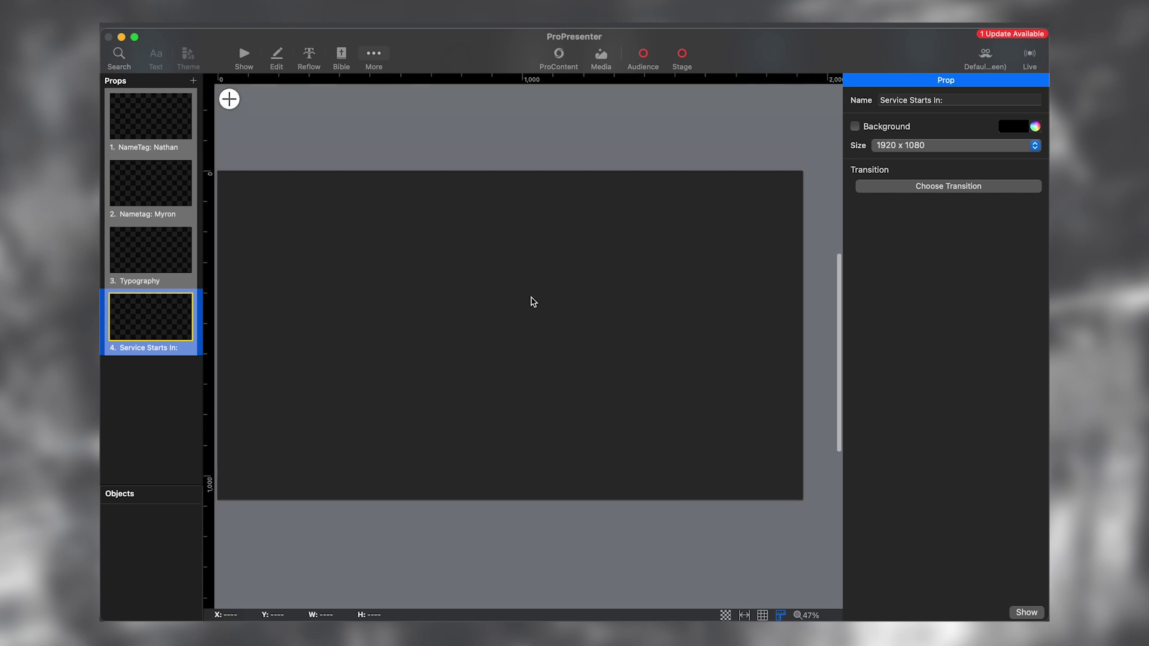
{"action": "left_click", "coordinate": [231, 100]}
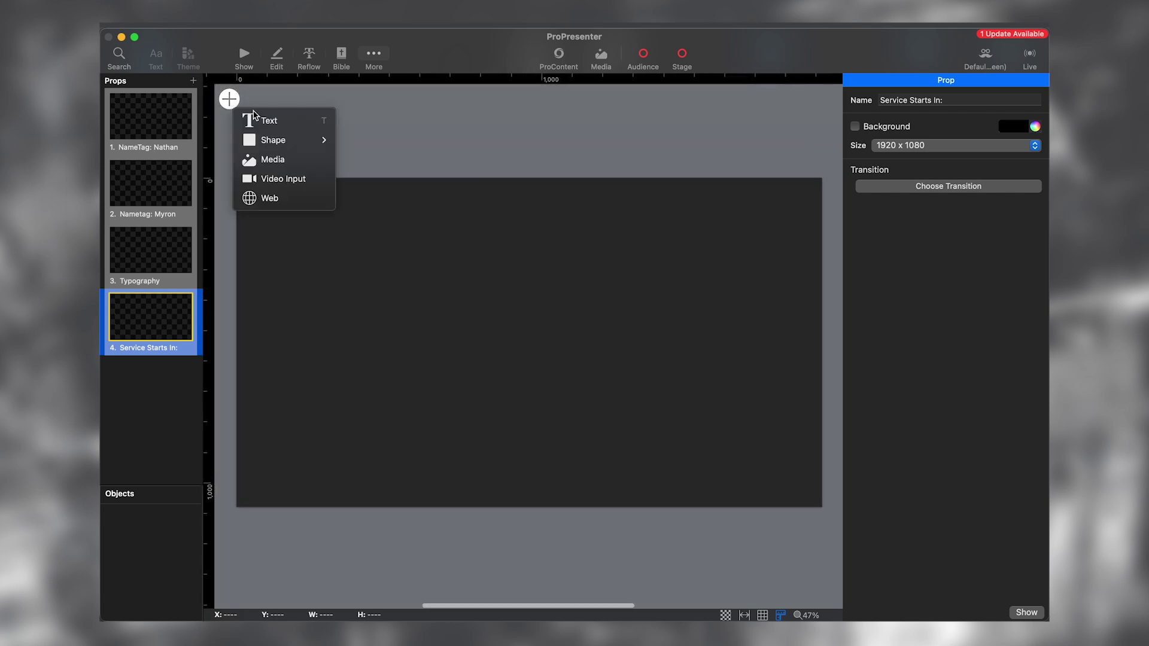
{"action": "left_click", "coordinate": [257, 119]}
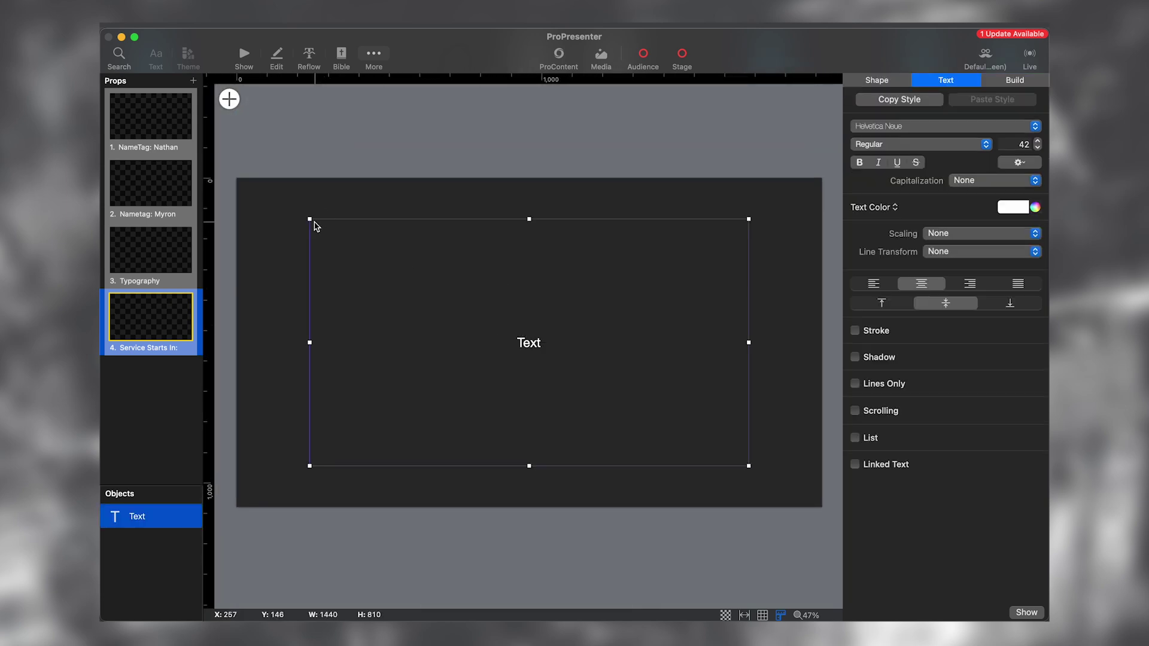
{"action": "left_click_drag", "start_coordinate": [311, 221], "coordinate": [480, 312]}
{"action": "left_click_drag", "start_coordinate": [506, 378], "coordinate": [442, 332]}
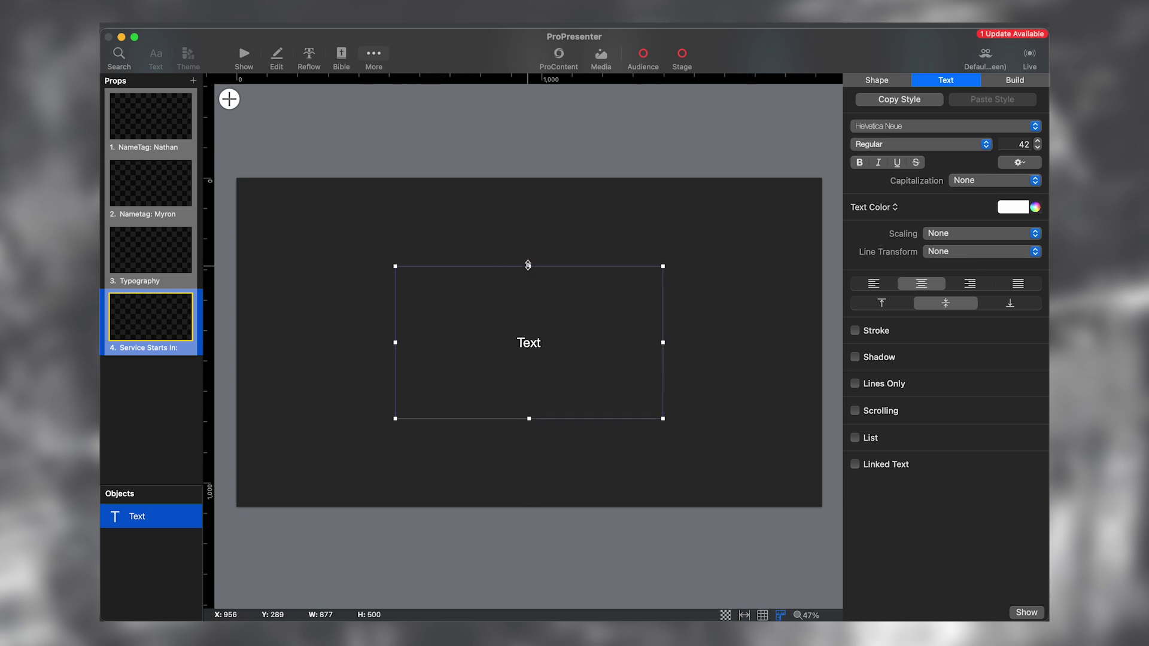
{"action": "left_click_drag", "start_coordinate": [528, 265], "coordinate": [528, 356]}
Step: Set the text to scale up or down and to All Caps, and link it to Countdown to Time
{"action": "left_click", "coordinate": [977, 234]}
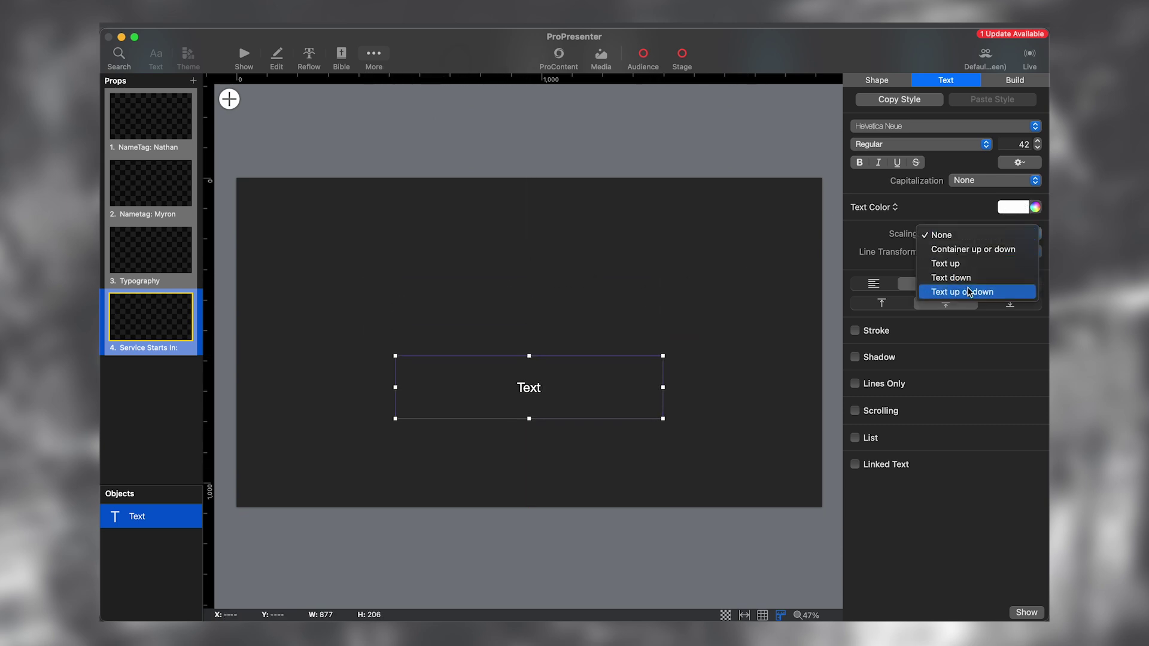
{"action": "left_click", "coordinate": [971, 291]}
{"action": "left_click", "coordinate": [978, 180]}
{"action": "left_click", "coordinate": [975, 194]}
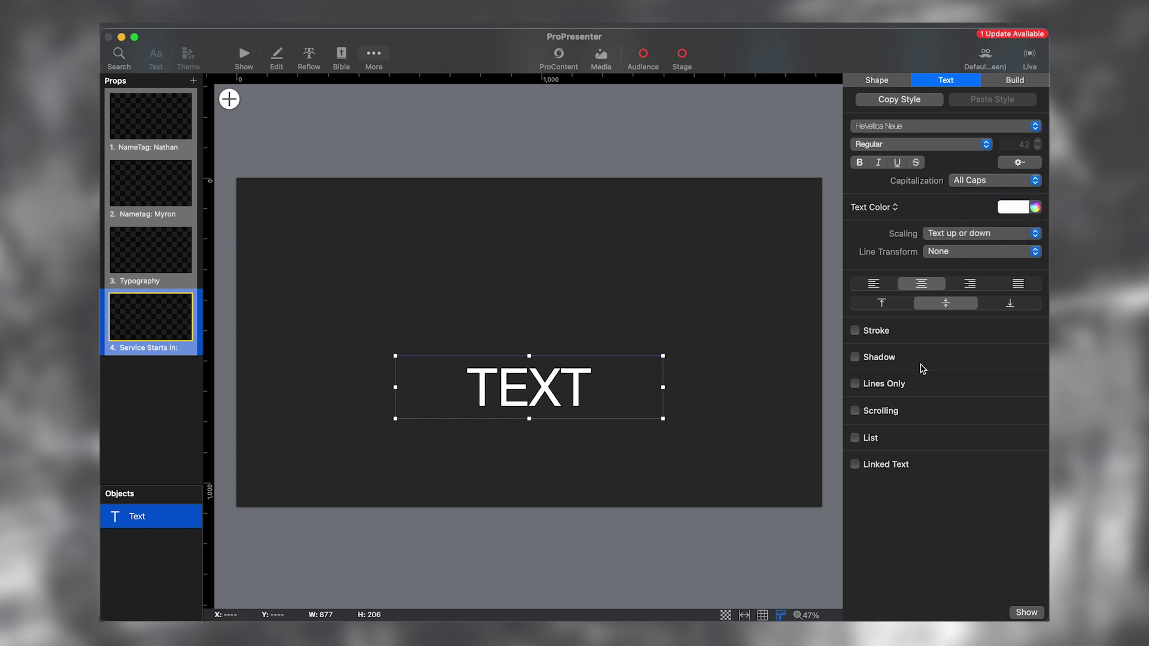
{"action": "left_click", "coordinate": [879, 465]}
{"action": "left_click", "coordinate": [956, 470]}
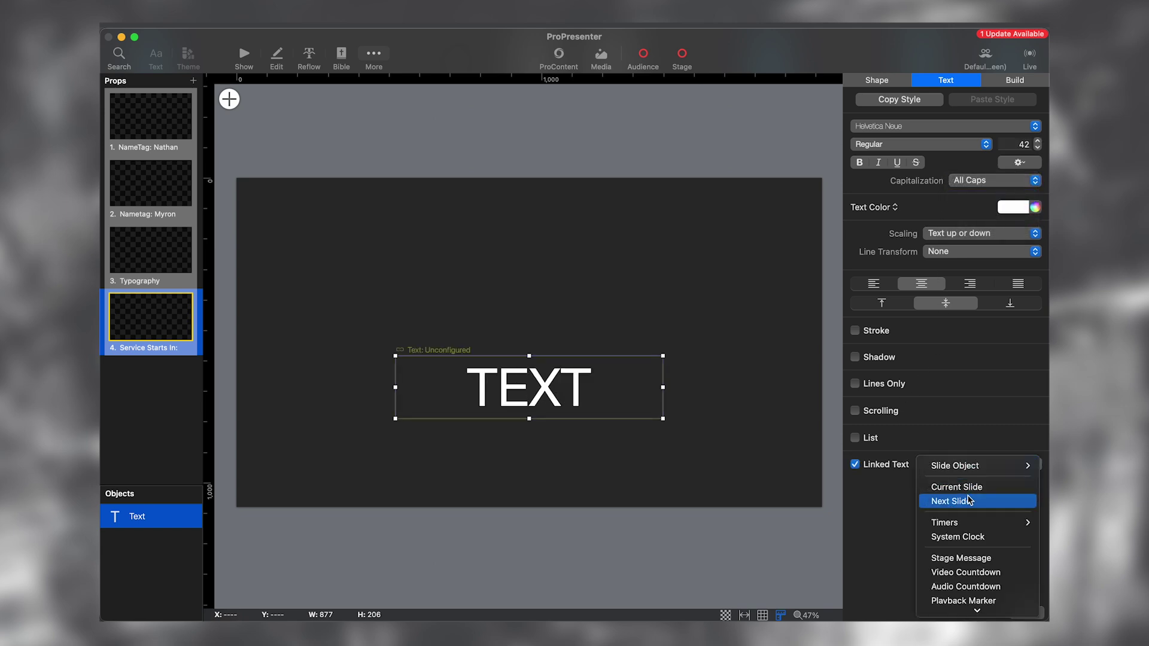
{"action": "mouse_move", "coordinate": [952, 522]}
{"action": "left_click", "coordinate": [871, 534]}
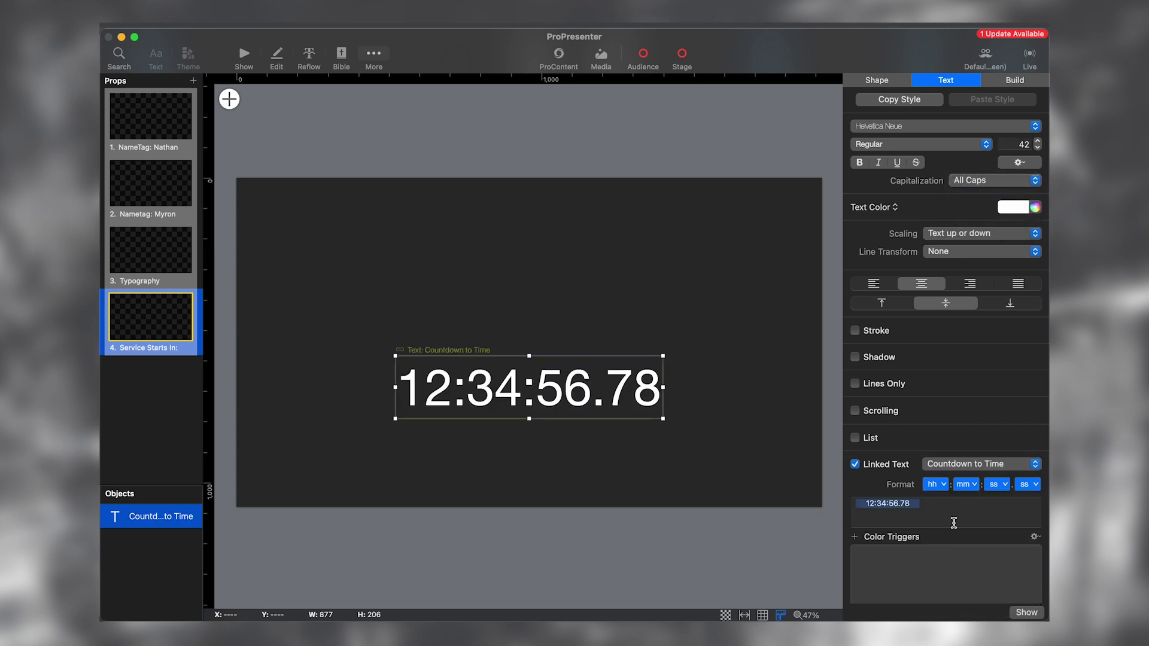
Step: Hide the countdown's hours and fractional seconds, then Option-drag a copy of the box
{"action": "left_click", "coordinate": [936, 484]}
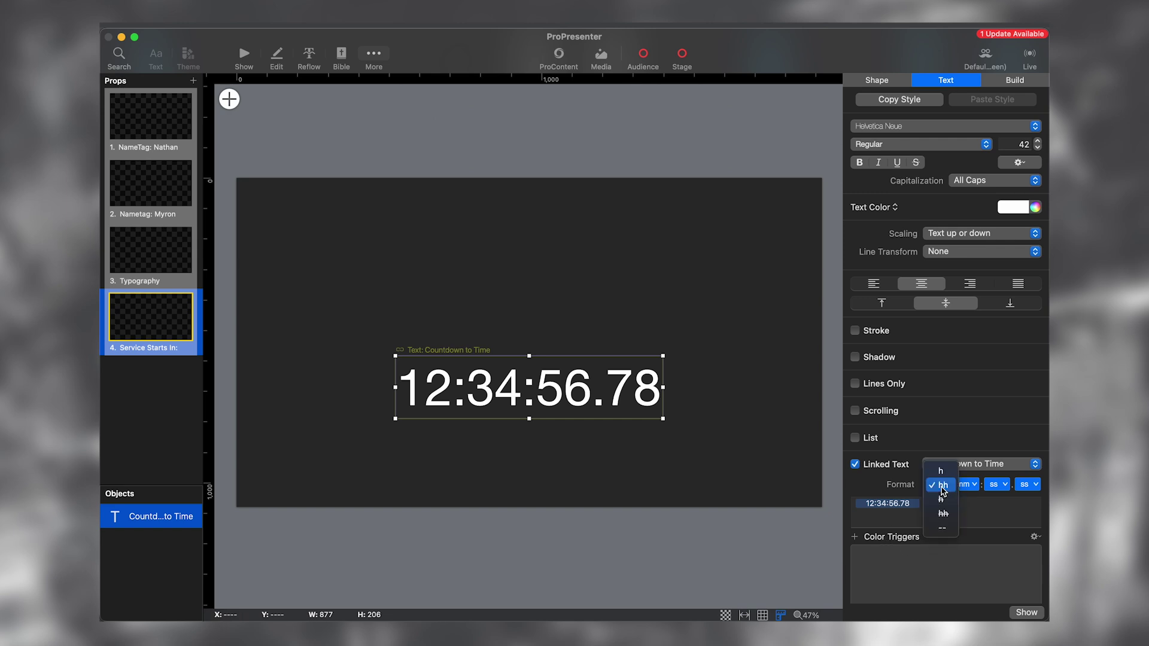
{"action": "left_click", "coordinate": [937, 531]}
{"action": "left_click", "coordinate": [1026, 485]}
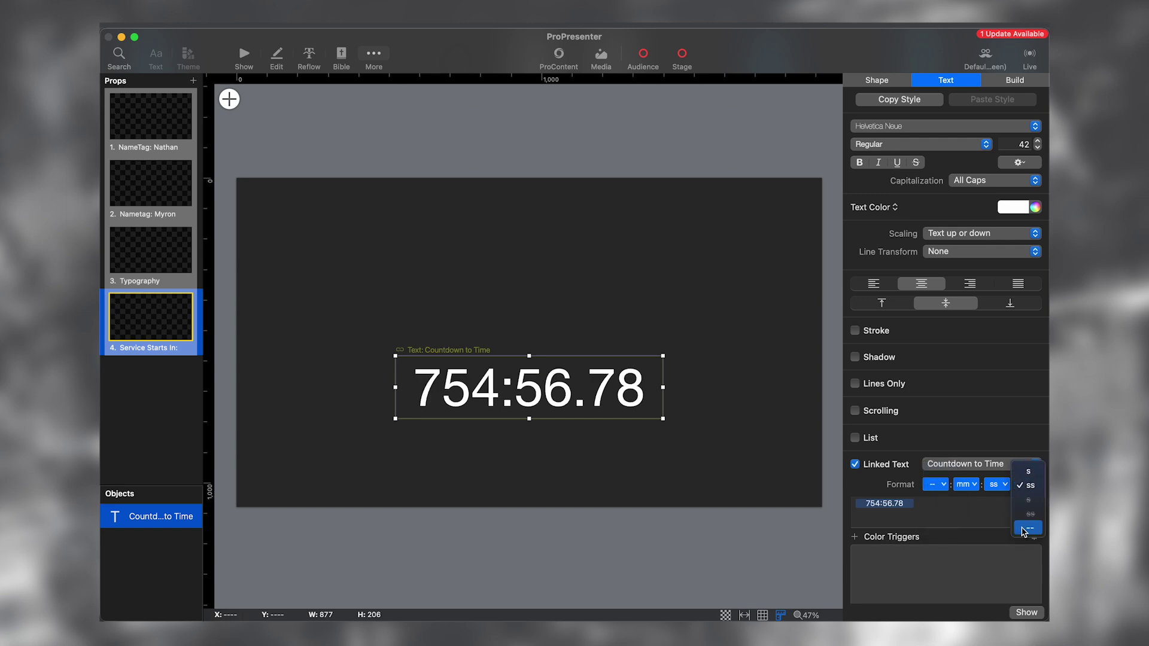
{"action": "left_click", "coordinate": [1024, 526]}
{"action": "left_click_drag", "start_coordinate": [612, 388], "coordinate": [554, 385]}
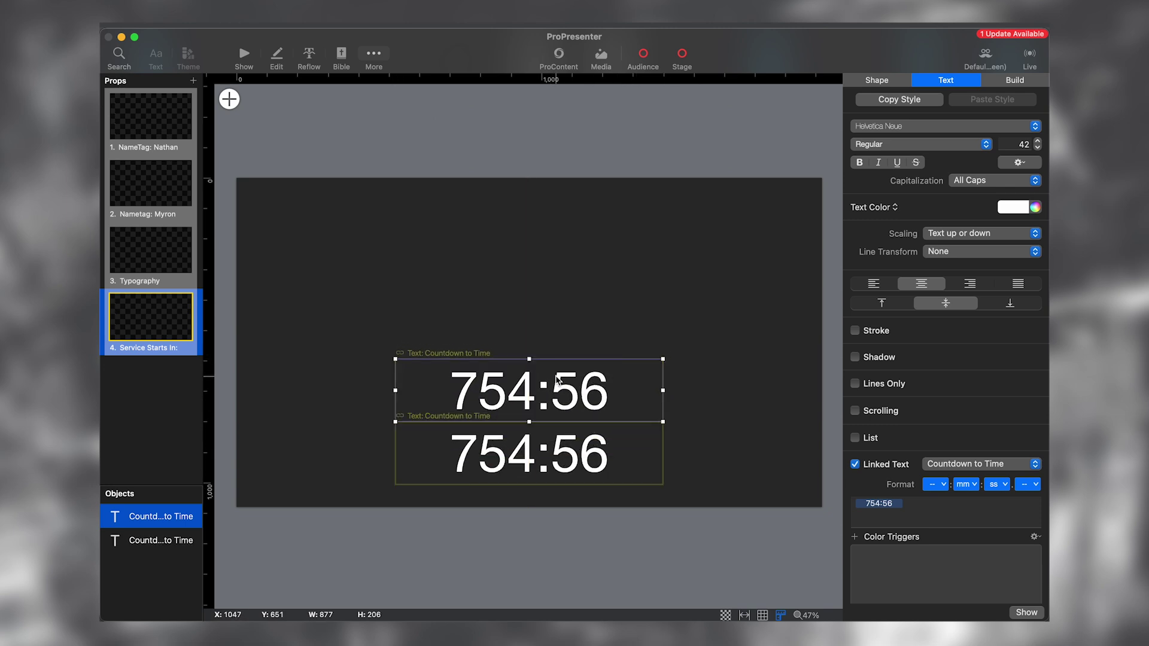
Step: Unlink the top box and make it a 'Service Starts in:' heading, 107 high
{"action": "left_click", "coordinate": [855, 466]}
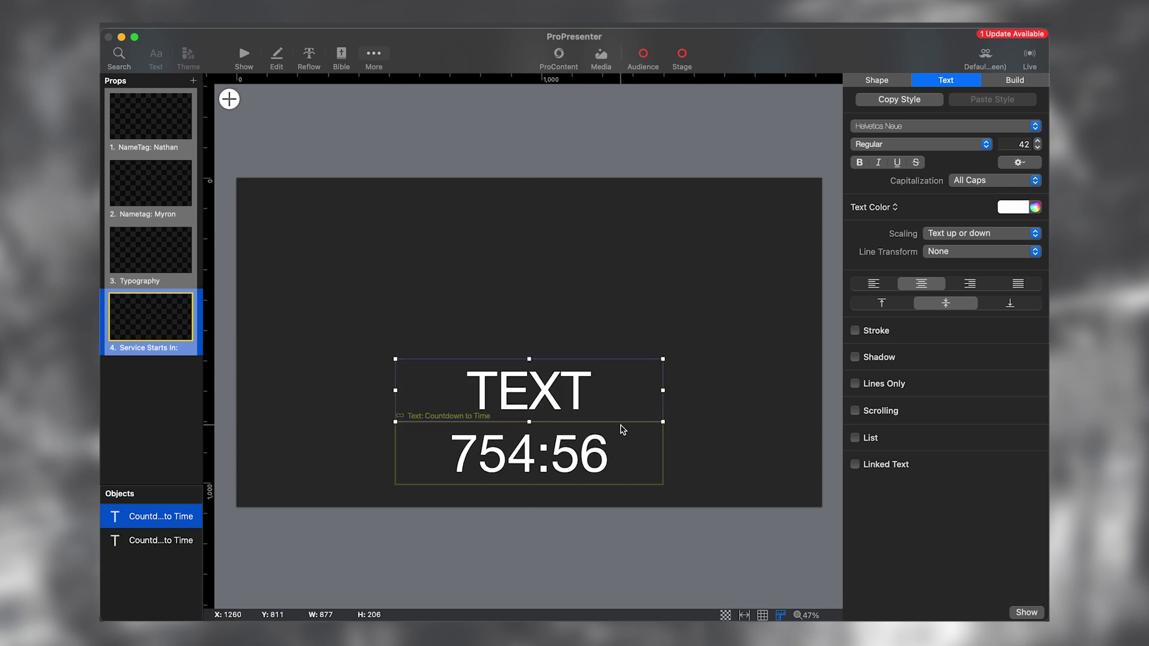
{"action": "double_click", "coordinate": [596, 399]}
{"action": "key", "text": "BackSpace"}
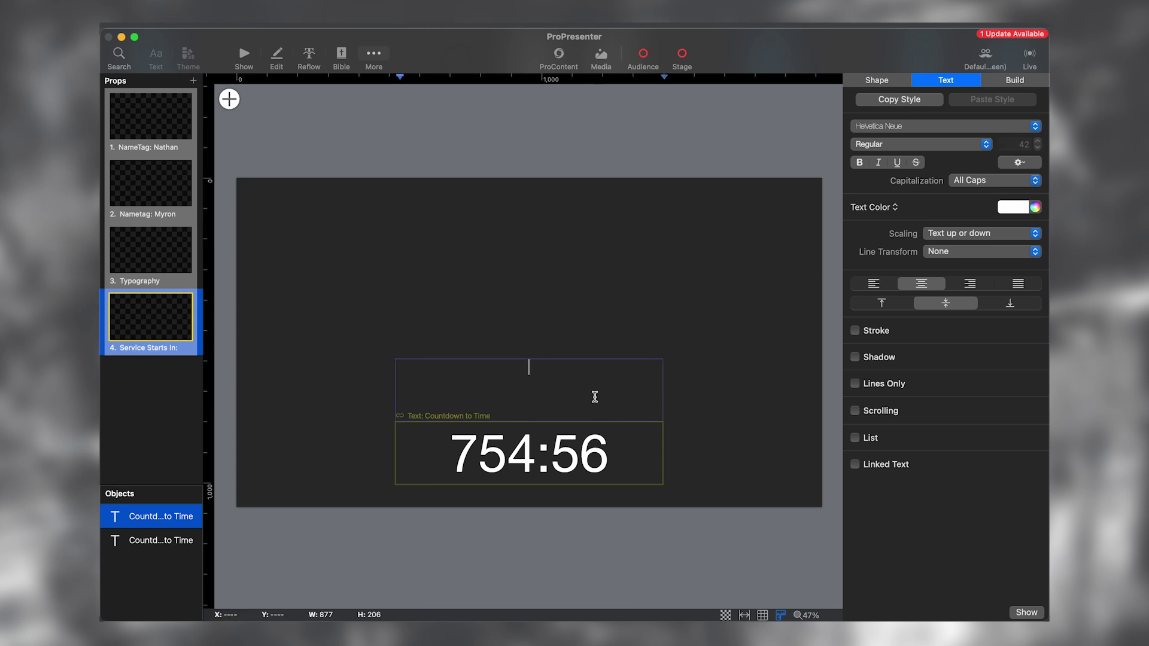
{"action": "type", "text": "Serv"}
{"action": "key", "text": "BackSpace"}
{"action": "key", "text": "BackSpace"}
{"action": "key", "text": "BackSpace"}
{"action": "type", "text": "e"}
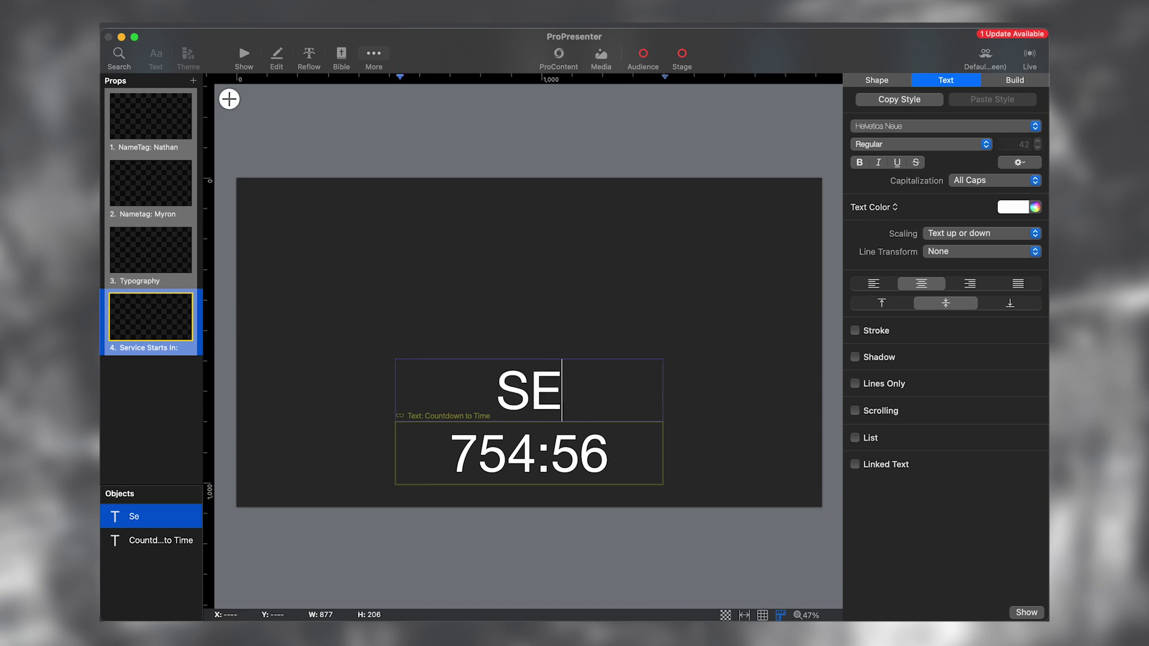
{"action": "type", "text": "rvice Starts i"}
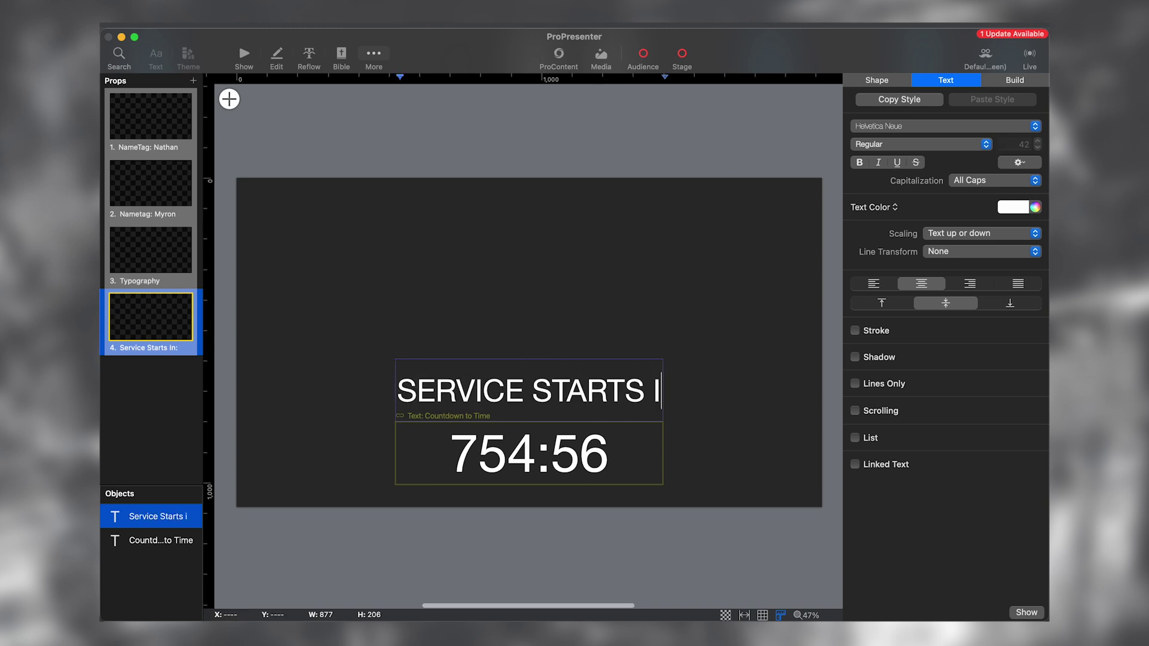
{"action": "type", "text": "n:"}
{"action": "left_click", "coordinate": [479, 335]}
{"action": "left_click", "coordinate": [522, 381]}
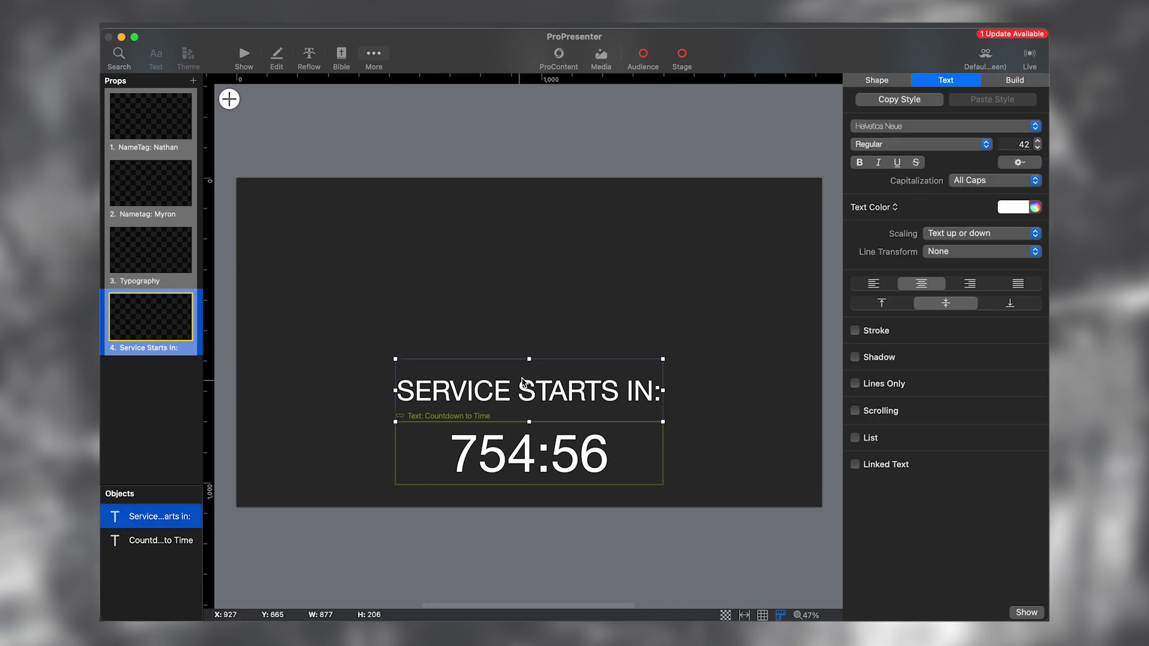
{"action": "left_click_drag", "start_coordinate": [530, 359], "coordinate": [529, 390]}
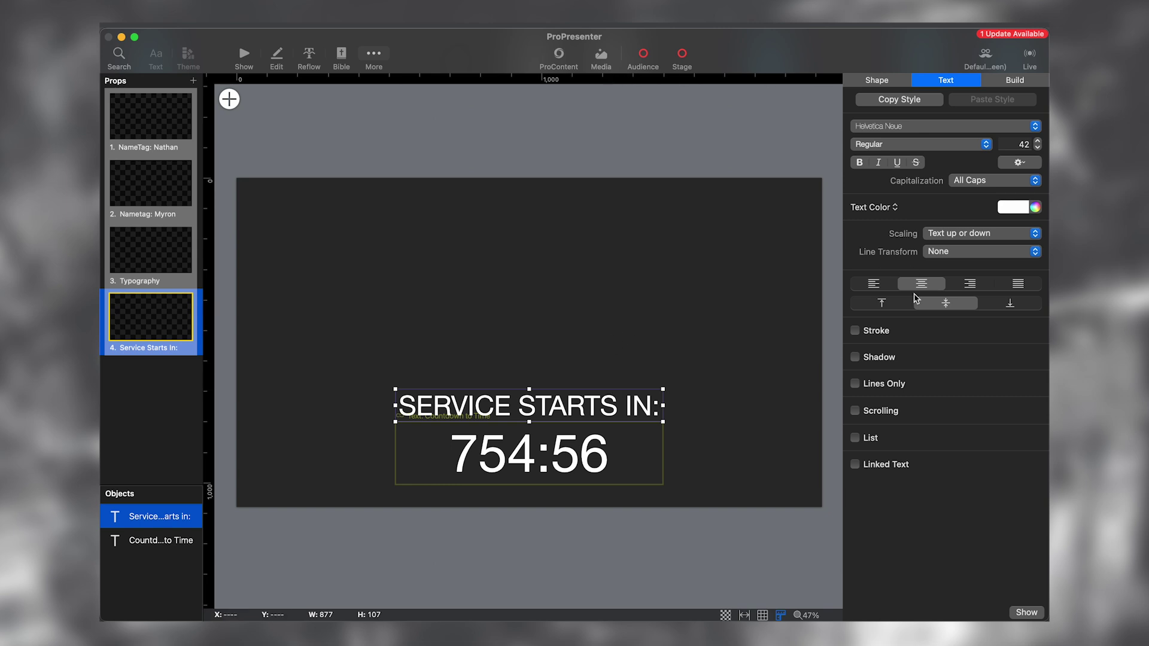
Step: Give both the heading and the countdown box a black background fill
{"action": "left_click", "coordinate": [904, 84]}
{"action": "left_click", "coordinate": [869, 234]}
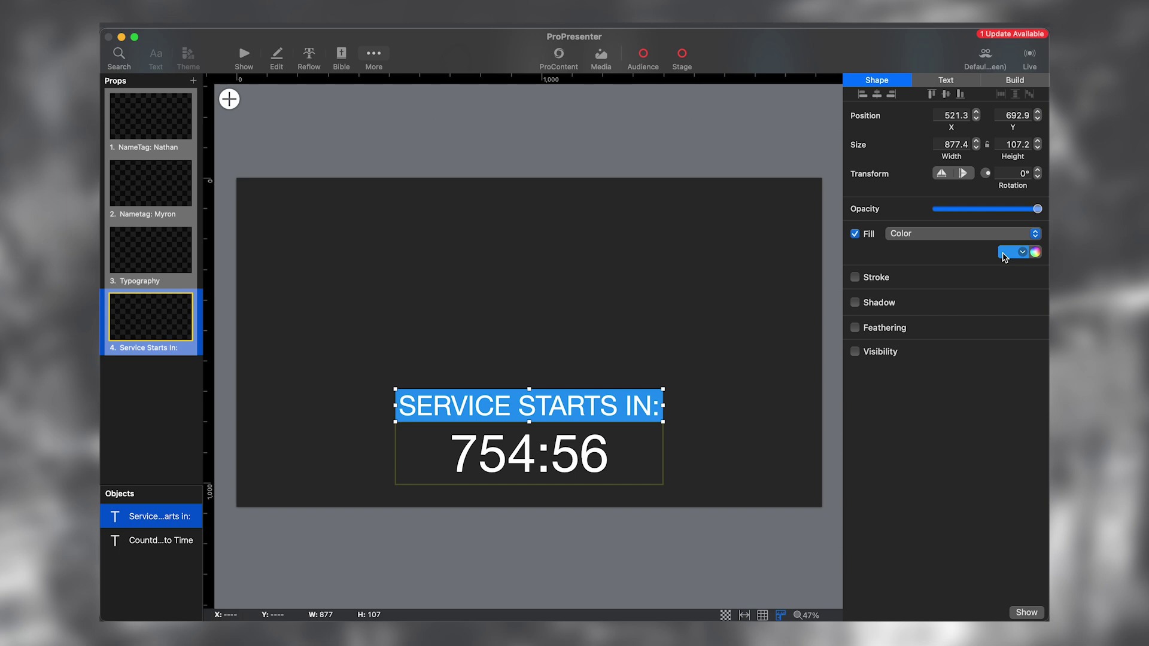
{"action": "left_click", "coordinate": [1006, 253]}
{"action": "left_click", "coordinate": [996, 311]}
{"action": "left_click", "coordinate": [647, 450]}
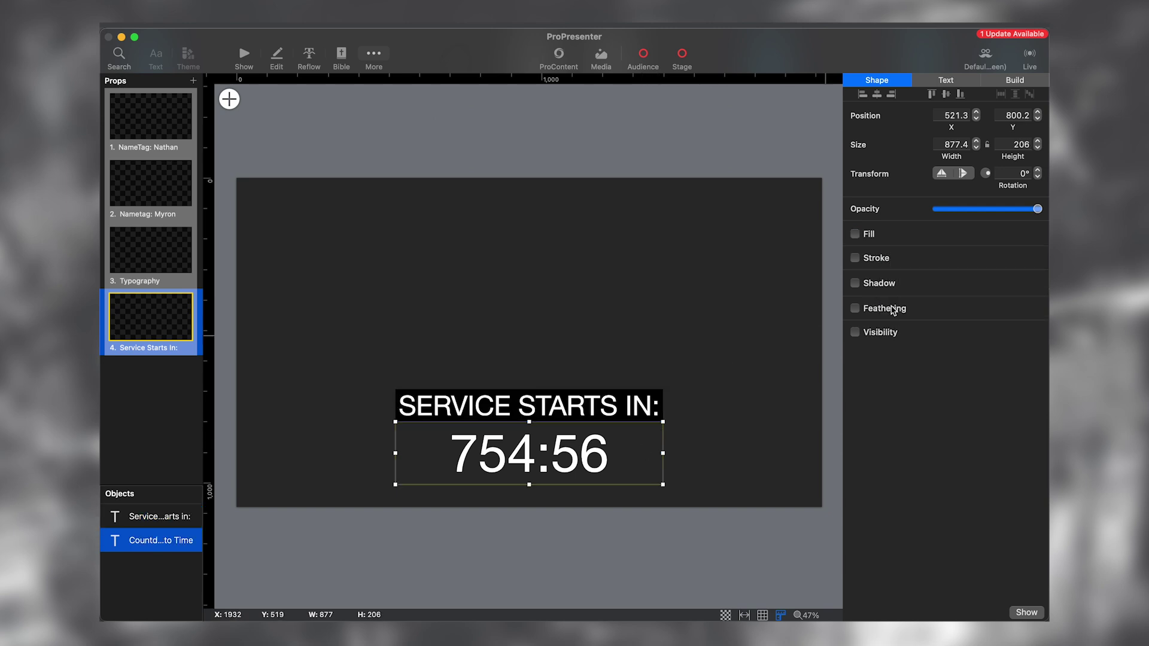
{"action": "left_click", "coordinate": [867, 237]}
{"action": "left_click", "coordinate": [1017, 254]}
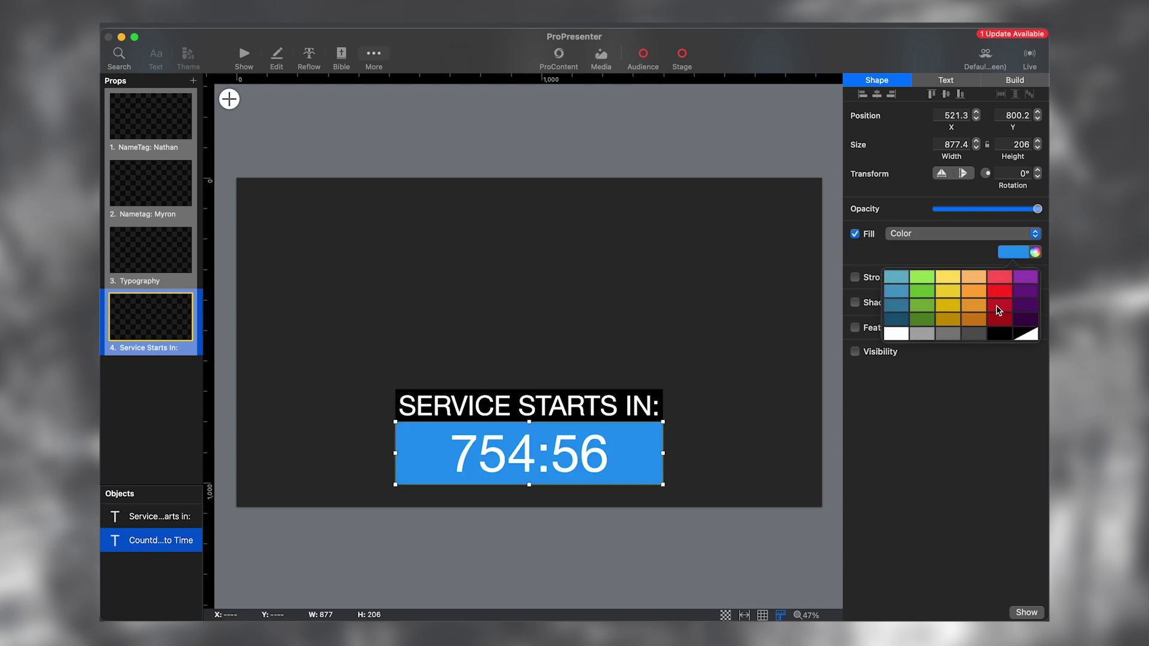
{"action": "left_click", "coordinate": [995, 333]}
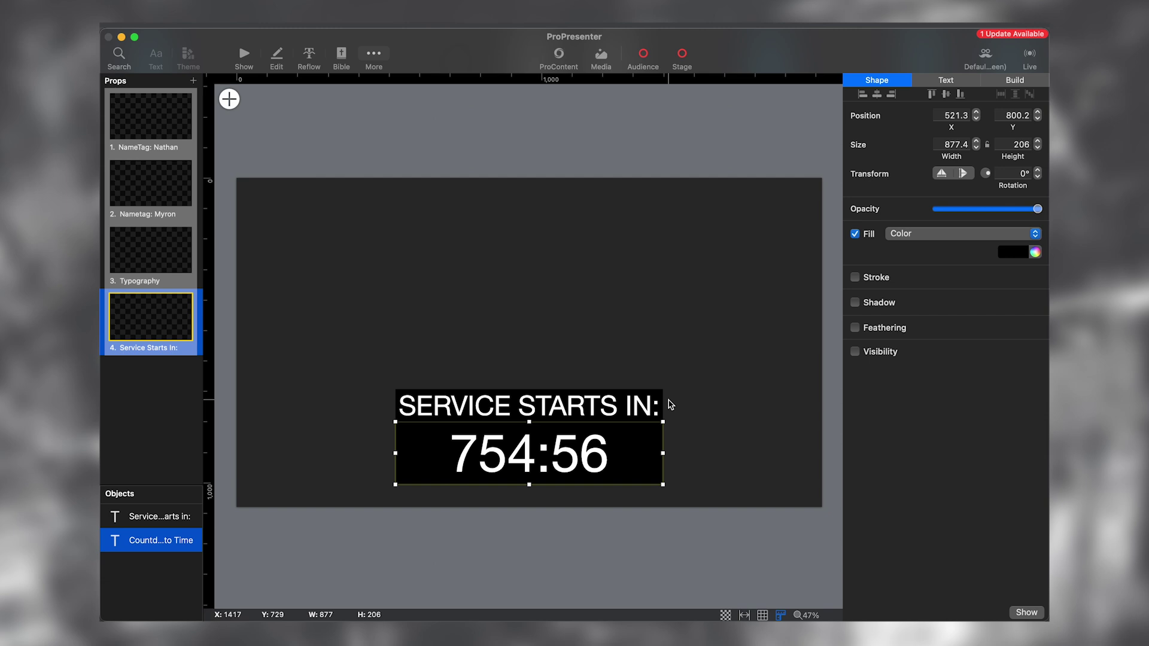
{"action": "left_click", "coordinate": [533, 164]}
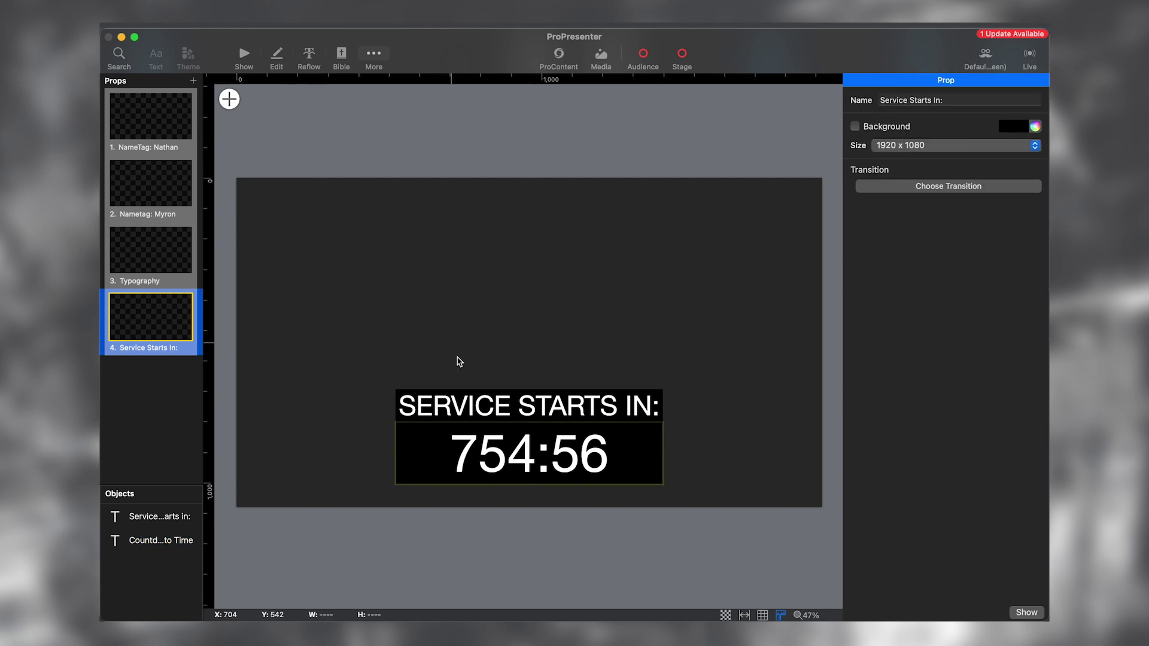
Step: Select the countdown text object and check its Linked Text is Countdown to Time
{"action": "left_click_drag", "start_coordinate": [469, 377], "coordinate": [535, 372]}
{"action": "left_click", "coordinate": [340, 108]}
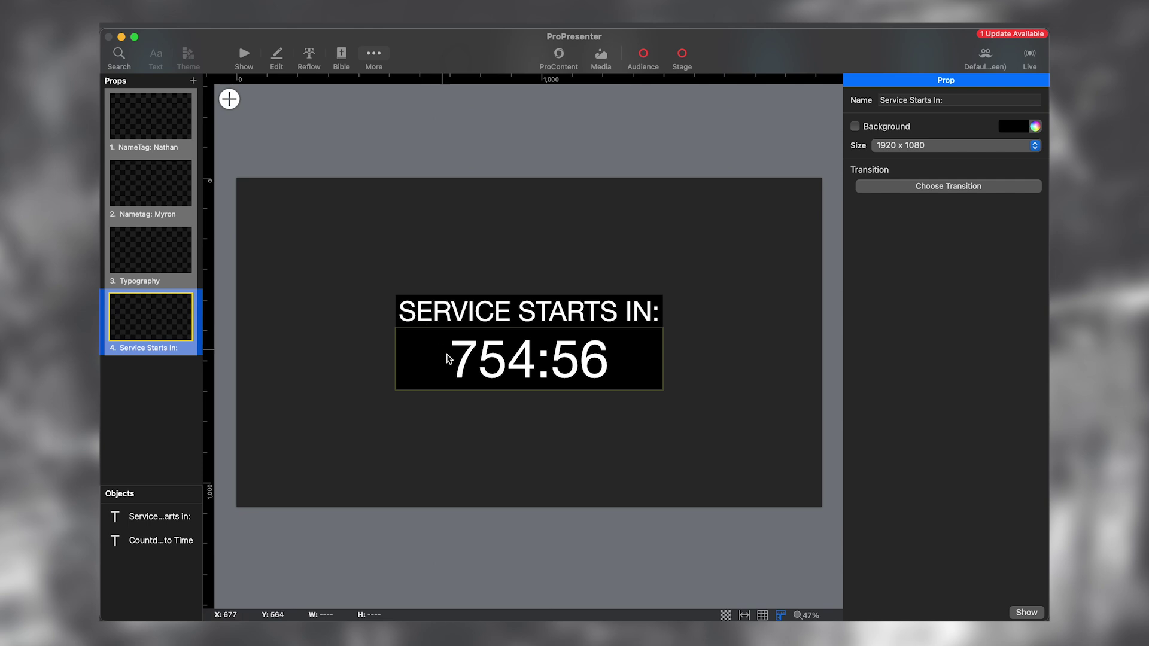
{"action": "left_click", "coordinate": [448, 359]}
{"action": "left_click", "coordinate": [950, 79]}
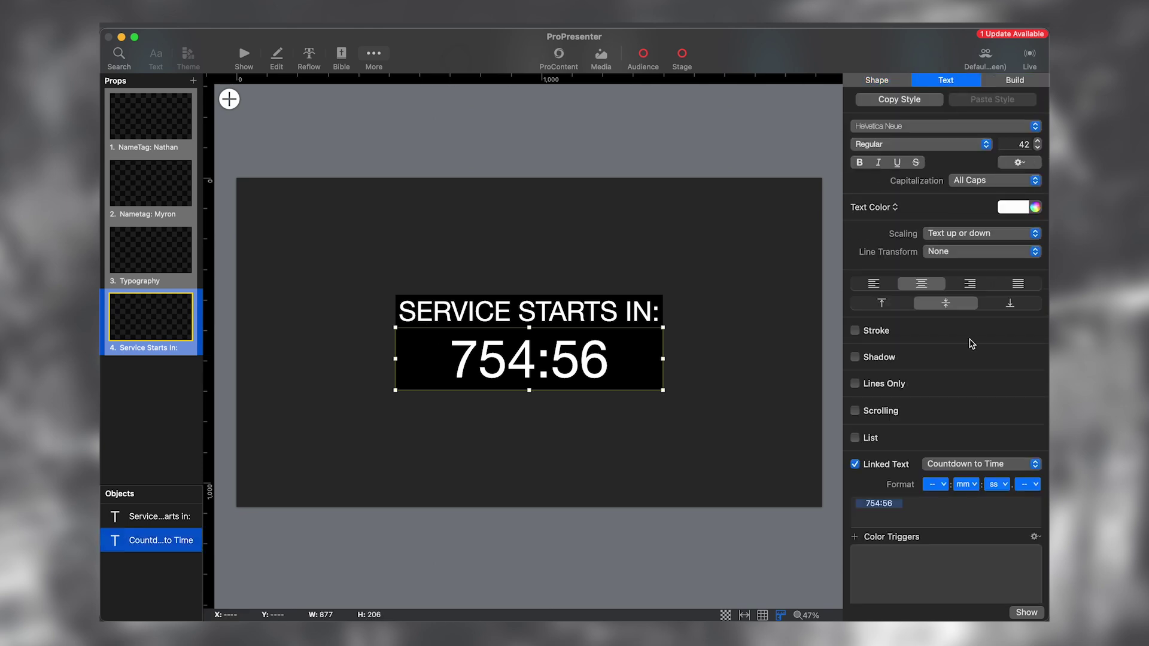
Step: Return to Show and overlay the Service Starts In: prop on output
{"action": "left_click", "coordinate": [245, 57]}
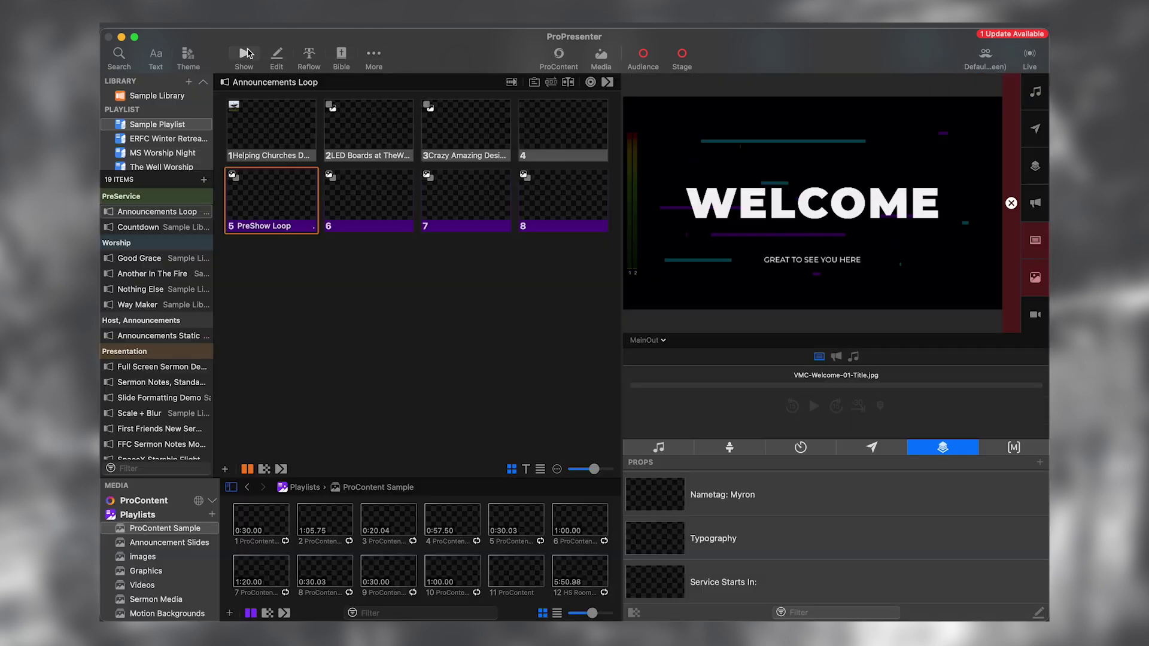
{"action": "left_click", "coordinate": [727, 585]}
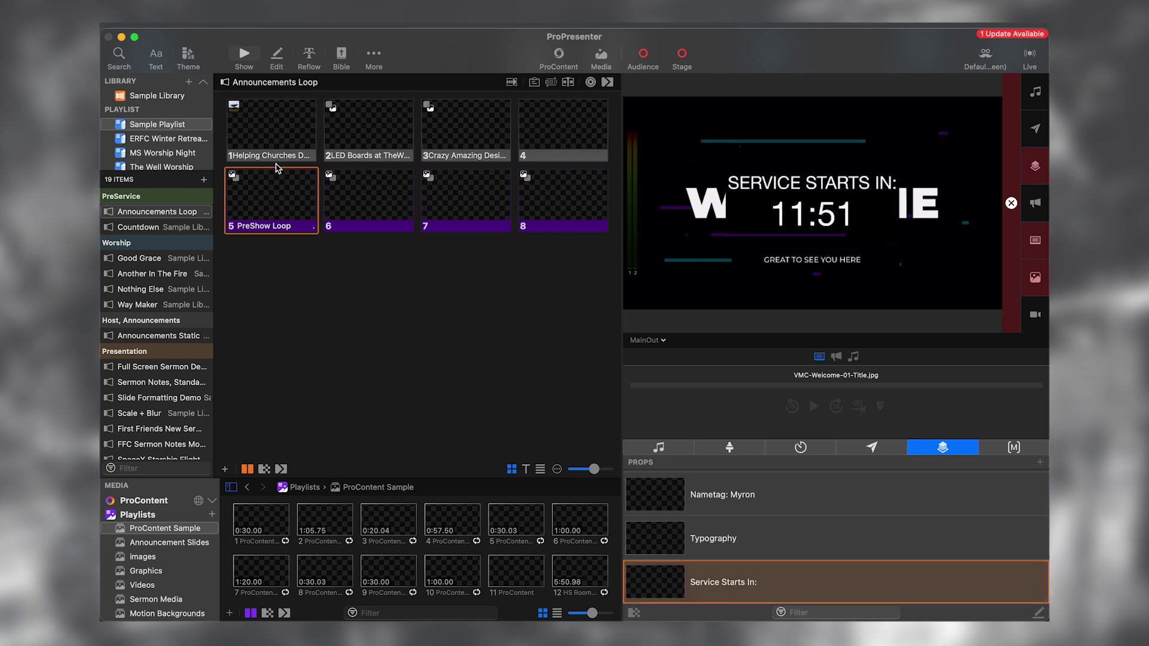
{"action": "left_click", "coordinate": [349, 186]}
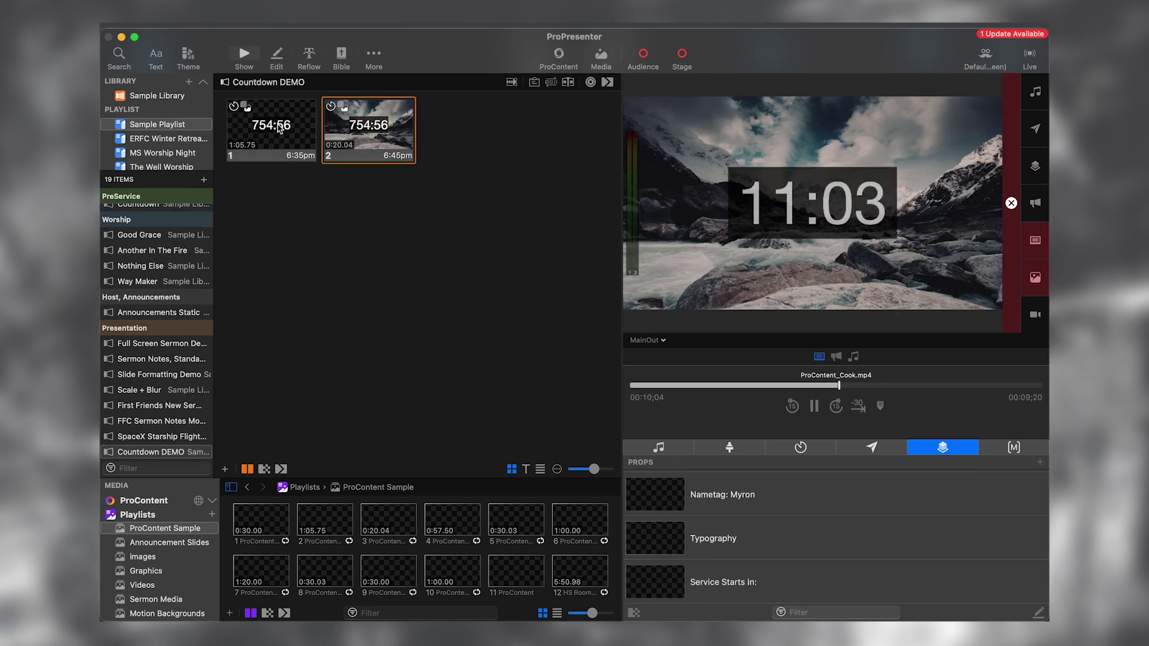
{"action": "left_click", "coordinate": [371, 216]}
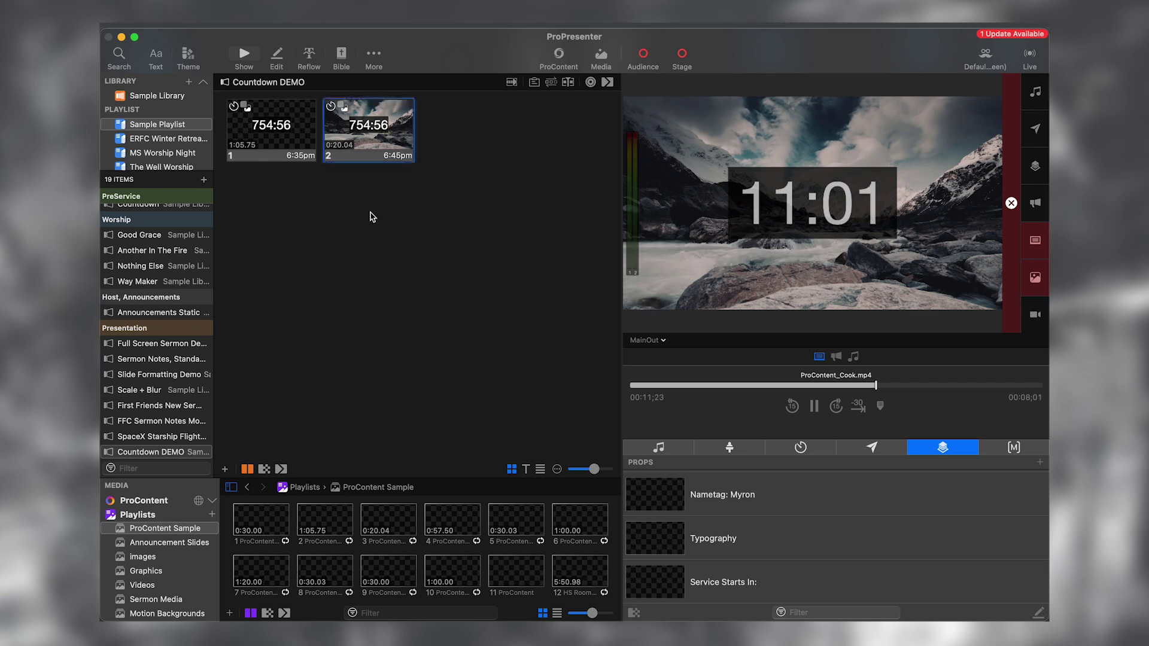
{"action": "left_click", "coordinate": [733, 581]}
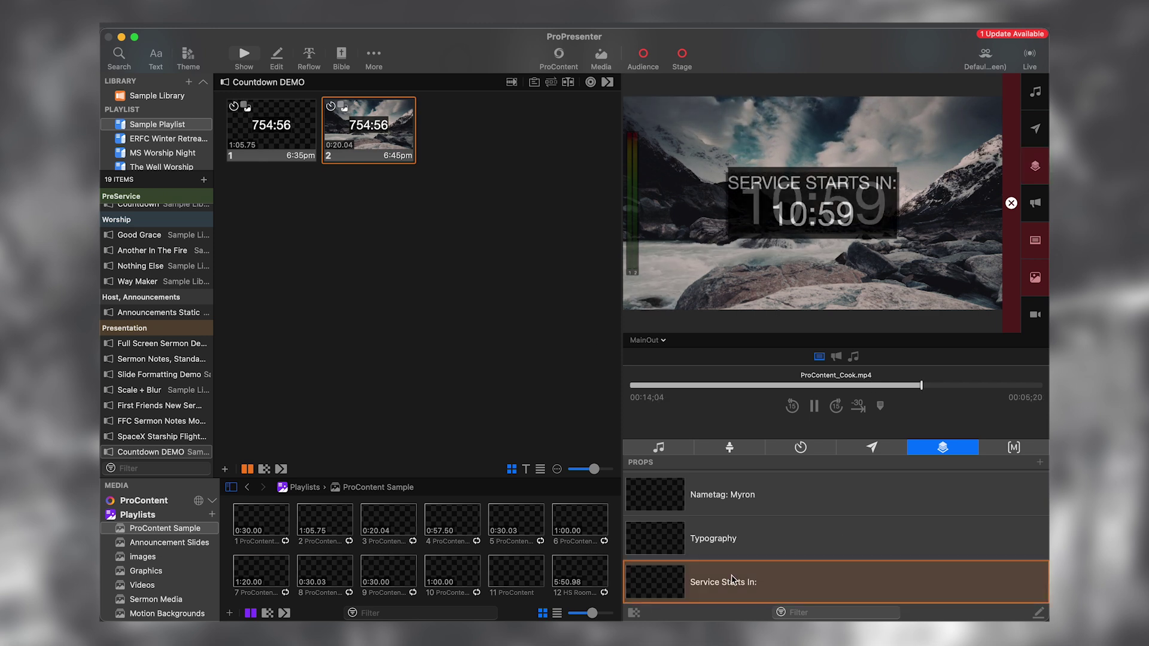
Step: Open Announcements Loop and put its PreShow Loop slide live under the countdown
{"action": "scroll", "coordinate": [153, 222], "scroll_direction": "up", "scroll_amount": 2}
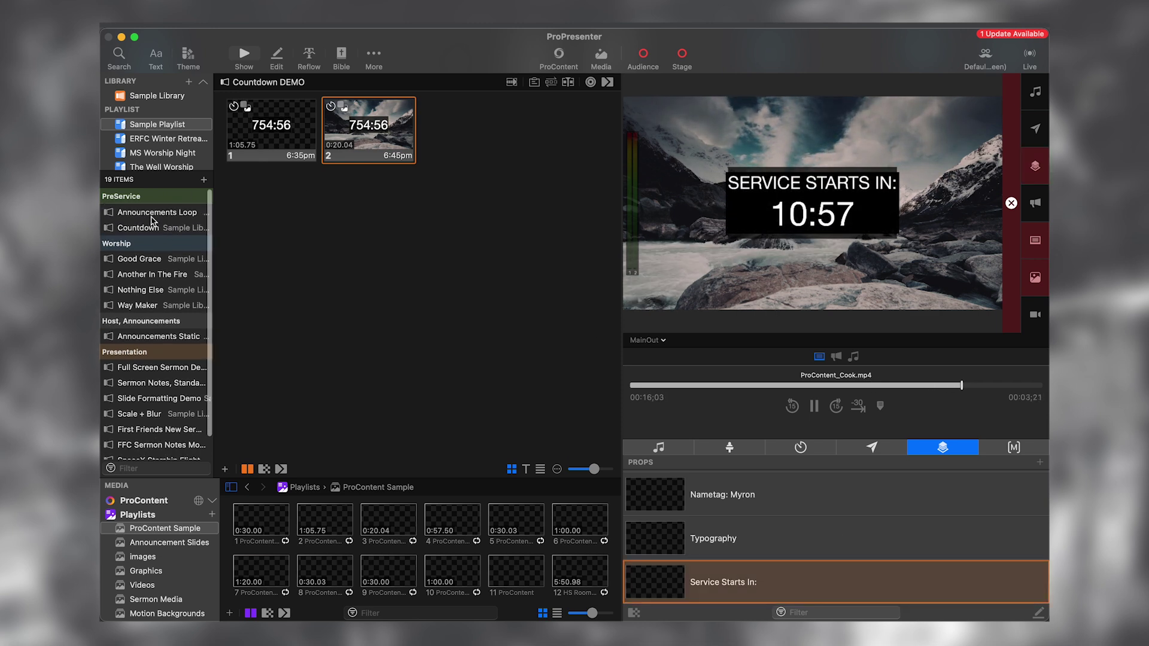
{"action": "left_click", "coordinate": [152, 215]}
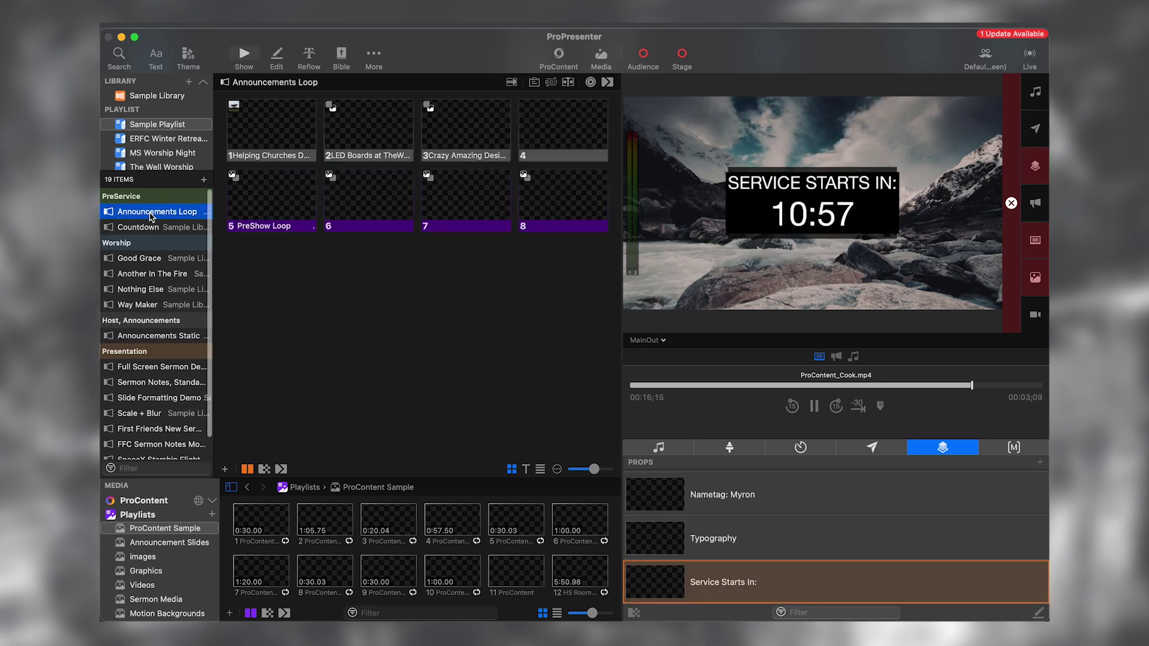
{"action": "left_click", "coordinate": [292, 182]}
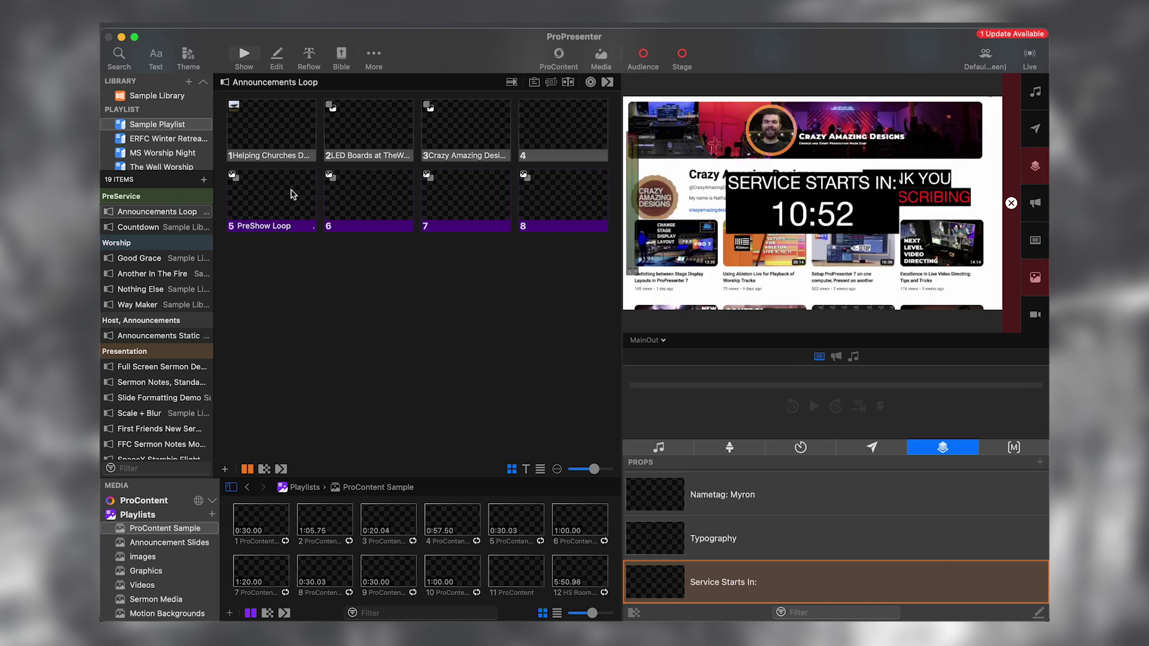
Step: Open Countdown DEMO and add blank slides 3 and 4 after the two countdown slides
{"action": "scroll", "coordinate": [161, 330], "scroll_direction": "down", "scroll_amount": 3}
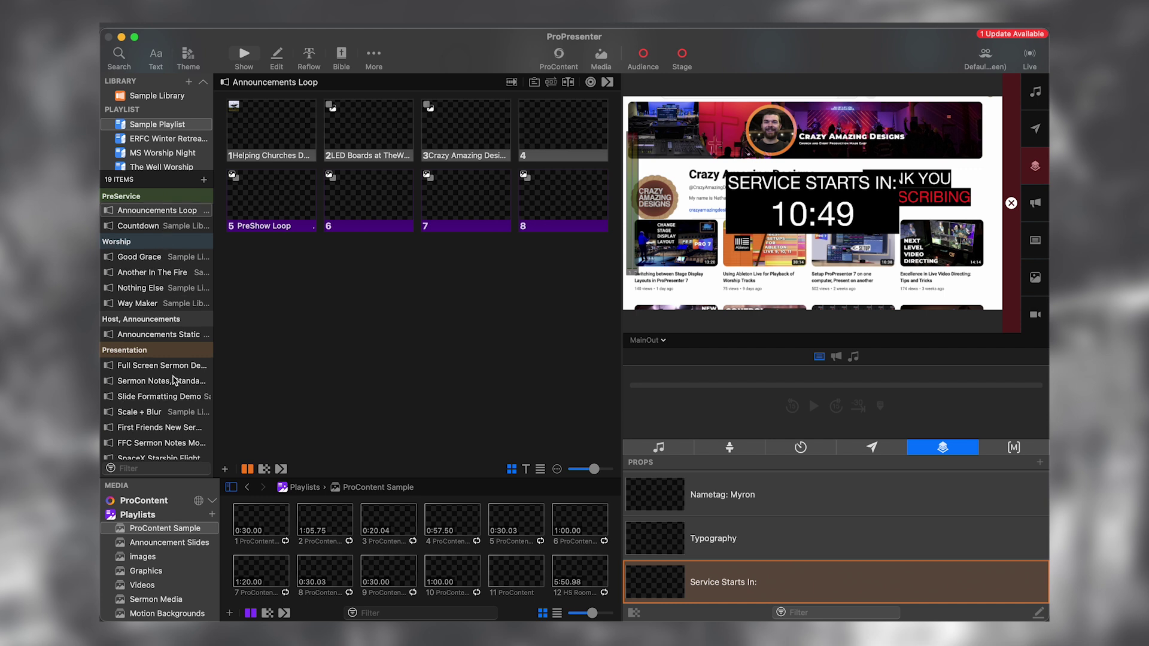
{"action": "left_click", "coordinate": [157, 453]}
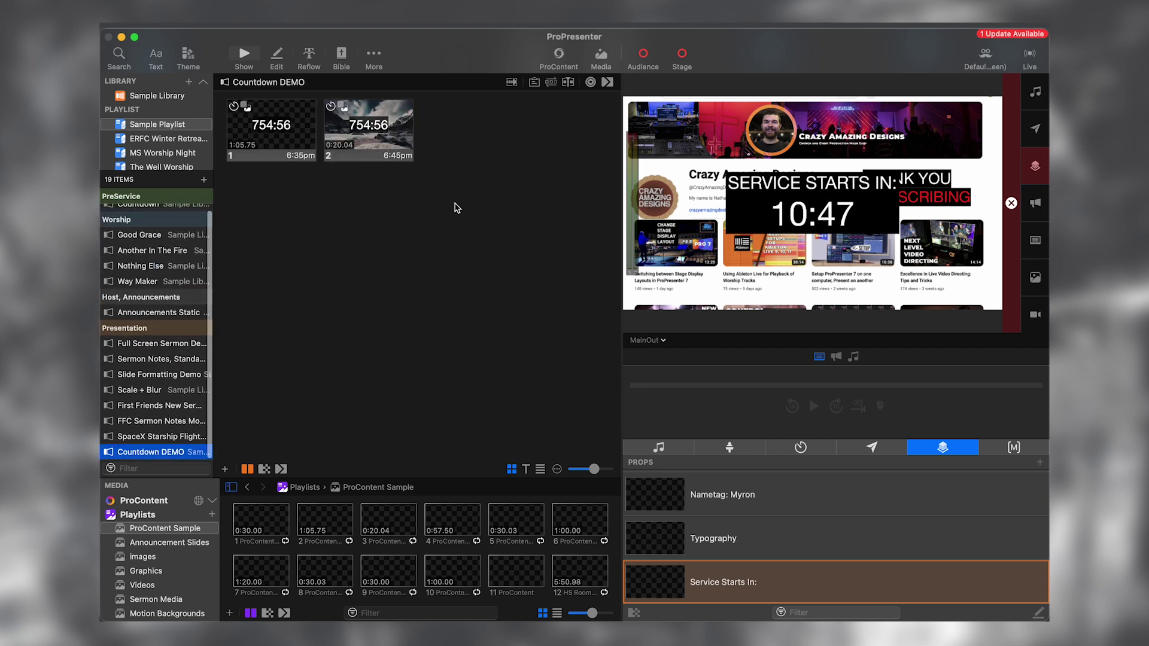
{"action": "left_click", "coordinate": [454, 201]}
{"action": "key", "text": "super+a"}
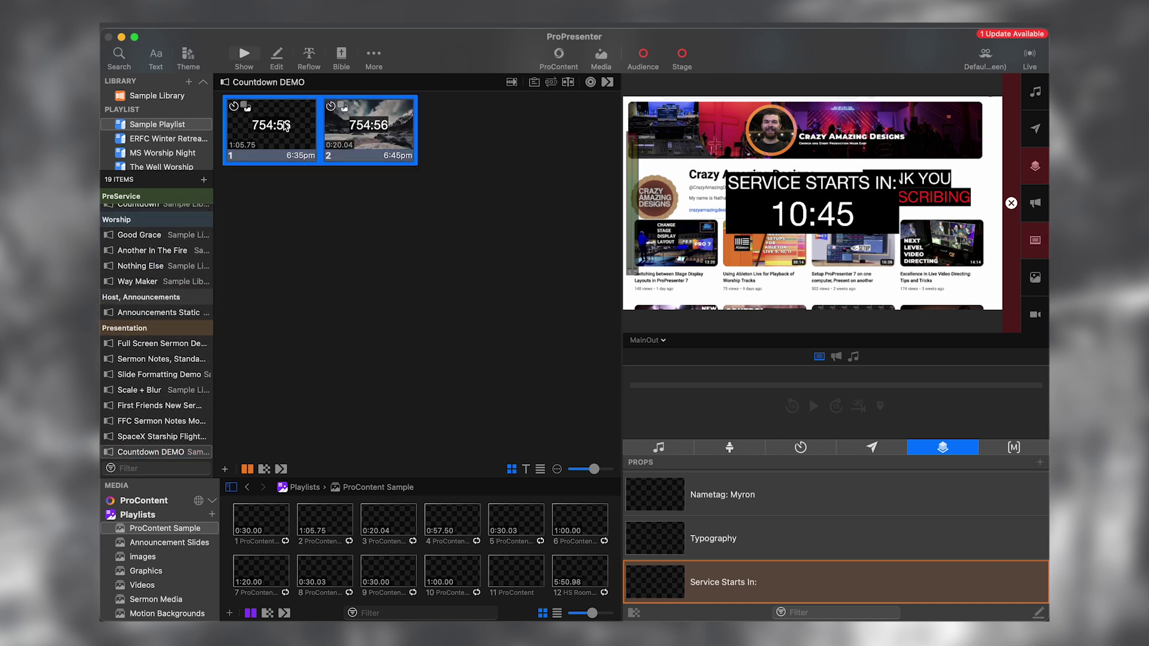
{"action": "left_click", "coordinate": [289, 216]}
{"action": "left_click", "coordinate": [226, 469]}
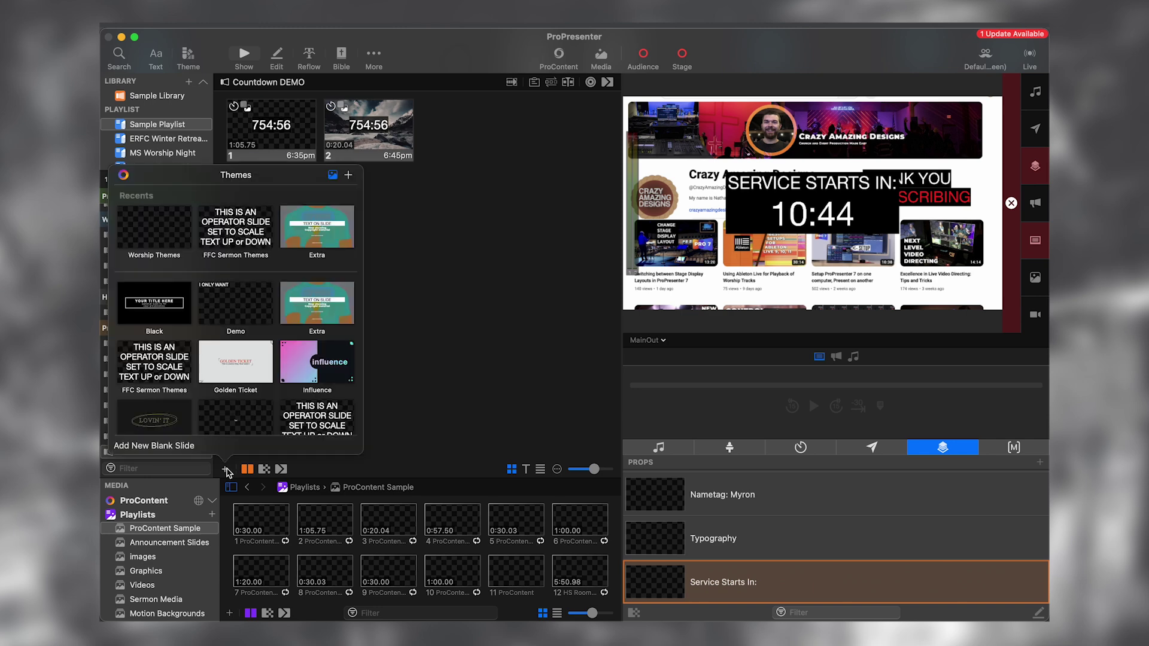
{"action": "left_click", "coordinate": [178, 446]}
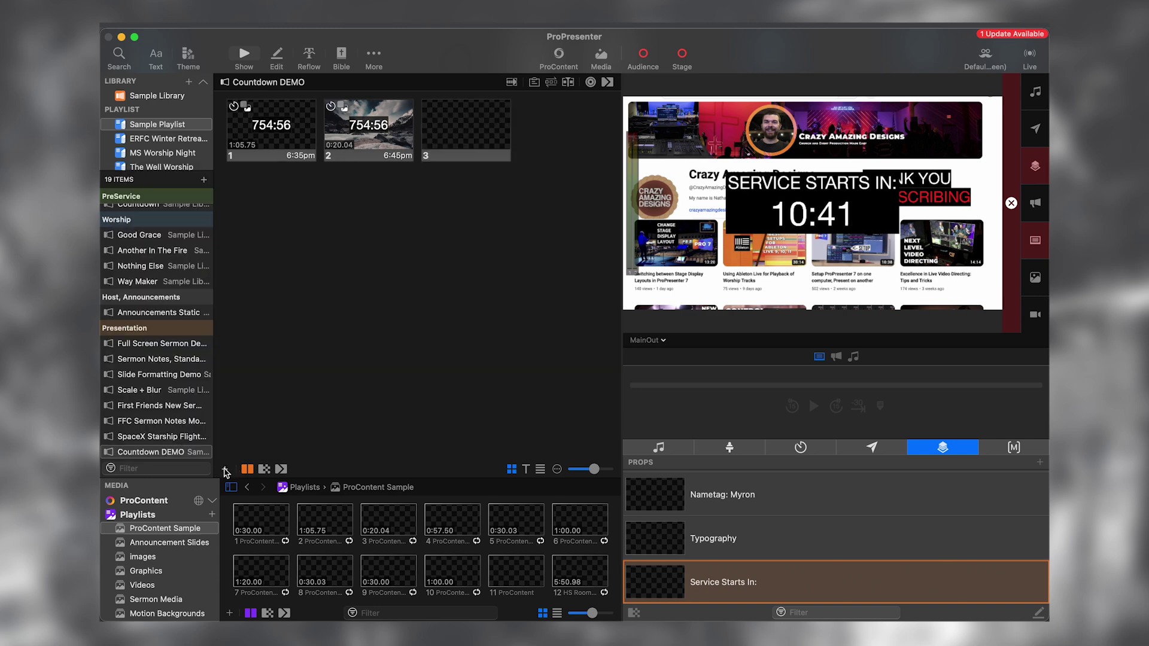
{"action": "left_click", "coordinate": [226, 469]}
{"action": "left_click", "coordinate": [177, 446]}
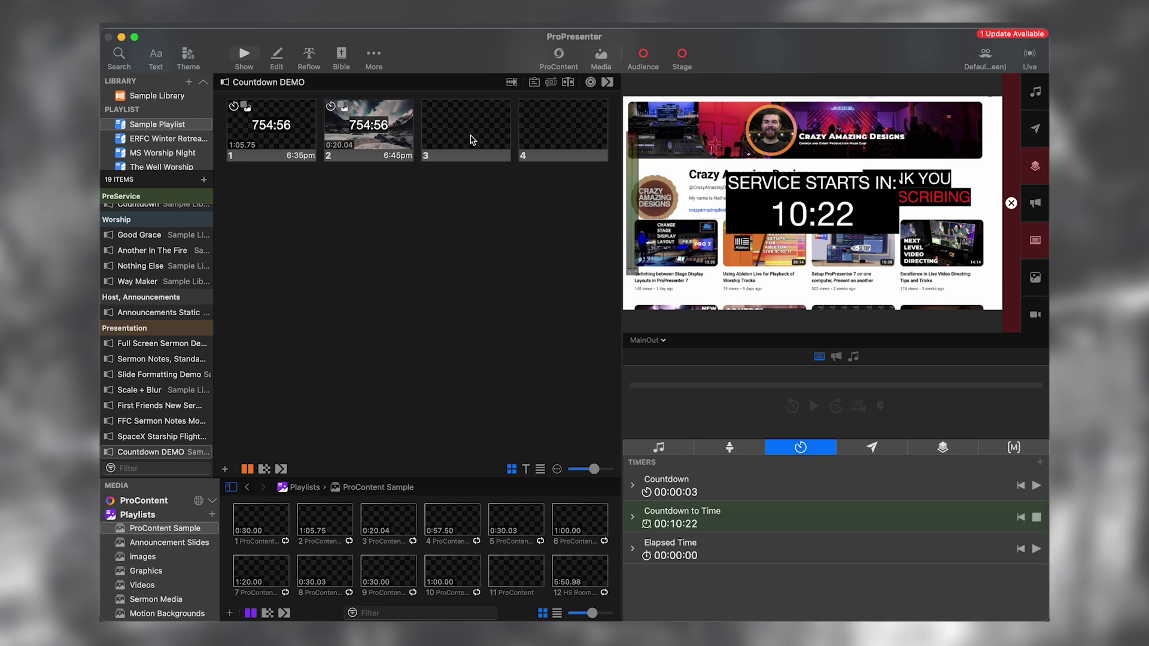
Step: Give slide 3 a Countdown to Time timer action targeting 06:40 PM
{"action": "right_click", "coordinate": [464, 136]}
{"action": "mouse_move", "coordinate": [501, 270]}
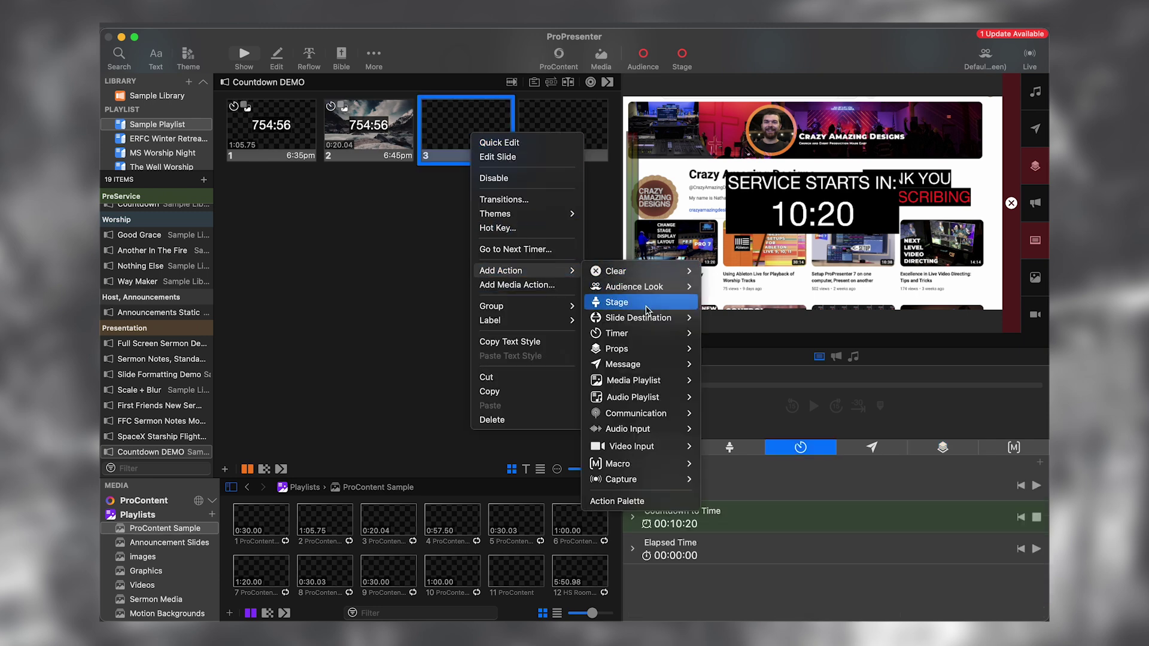
{"action": "mouse_move", "coordinate": [651, 334]}
{"action": "left_click", "coordinate": [745, 347]}
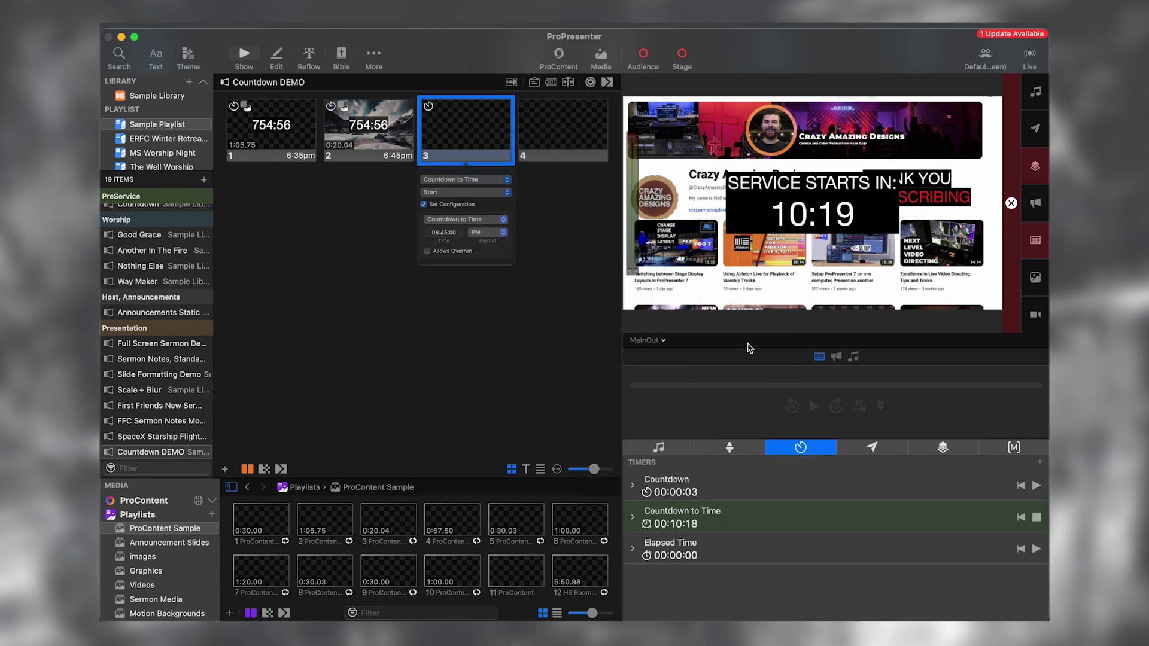
{"action": "left_click", "coordinate": [439, 261]}
{"action": "key", "text": "BackSpace"}
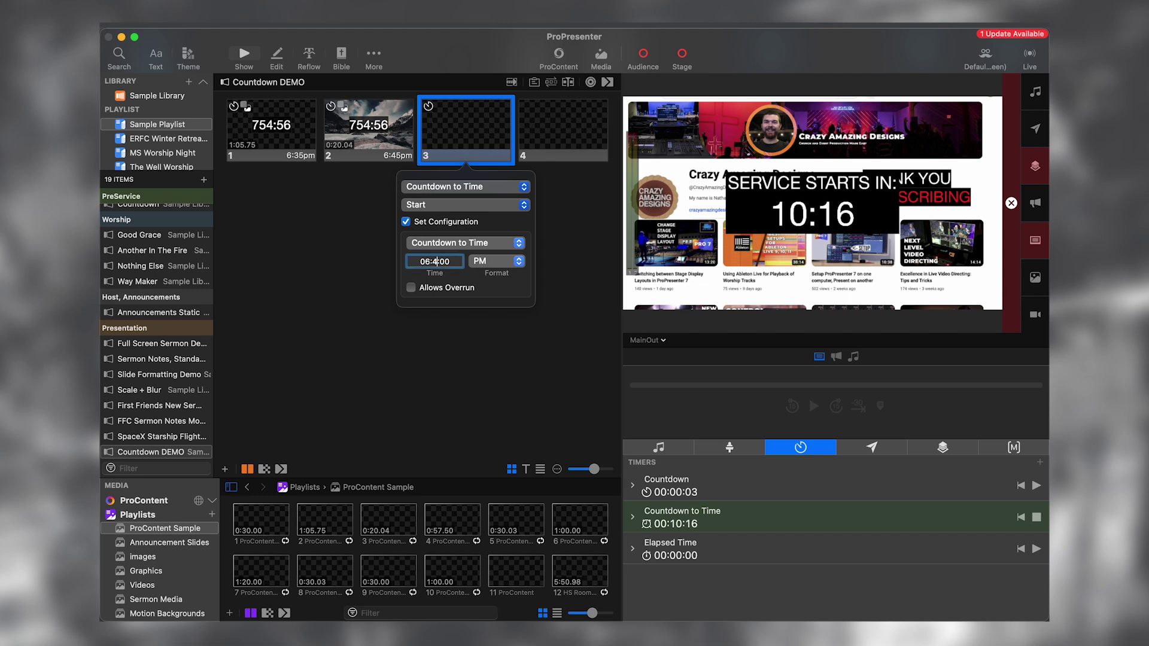
{"action": "type", "text": "0"}
{"action": "key", "text": "Return"}
{"action": "left_click", "coordinate": [493, 332]}
Step: Give slide 4 a Countdown to Time timer action targeting 06:50 PM
{"action": "right_click", "coordinate": [552, 113]}
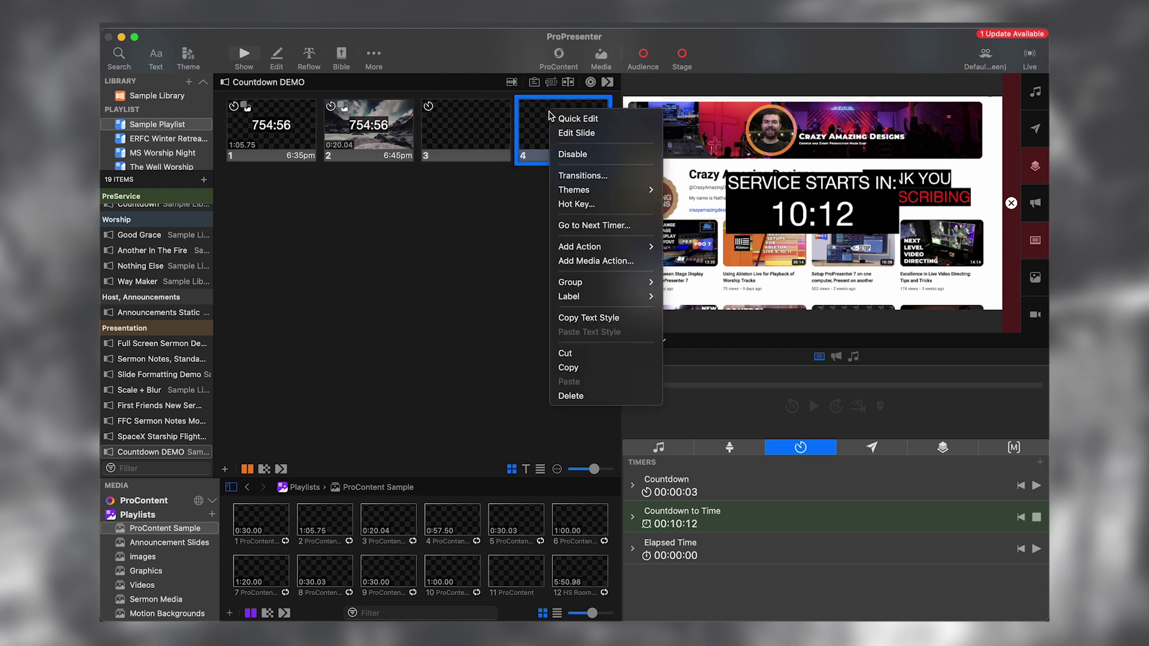
{"action": "mouse_move", "coordinate": [607, 250]}
{"action": "mouse_move", "coordinate": [718, 310]}
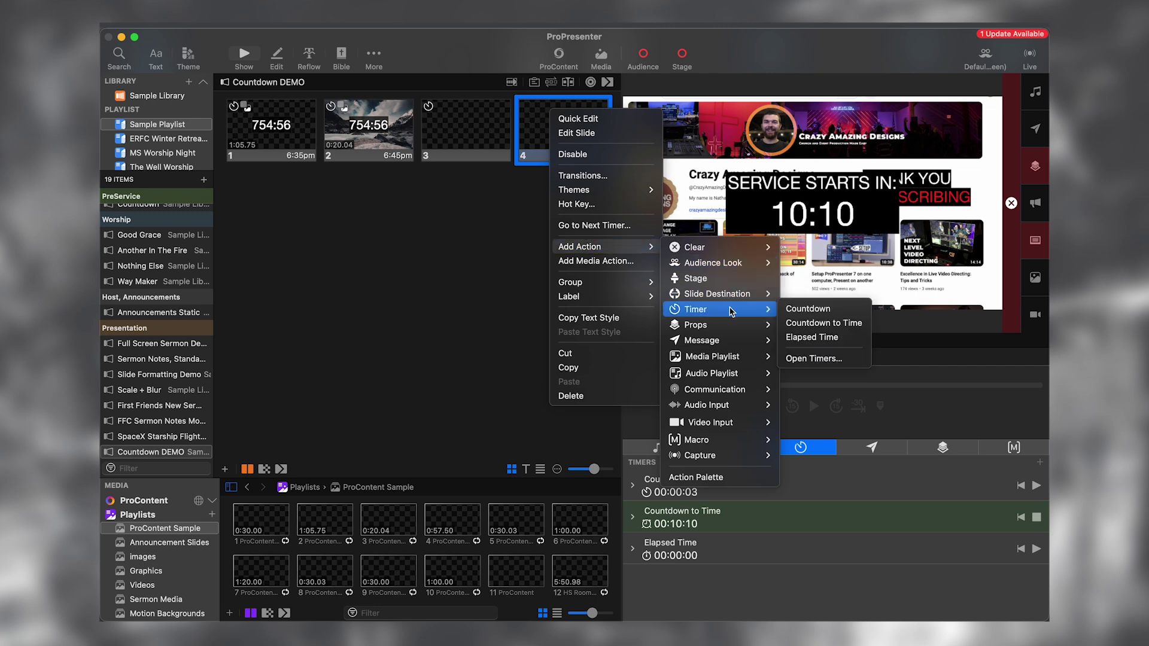
{"action": "left_click", "coordinate": [824, 323]}
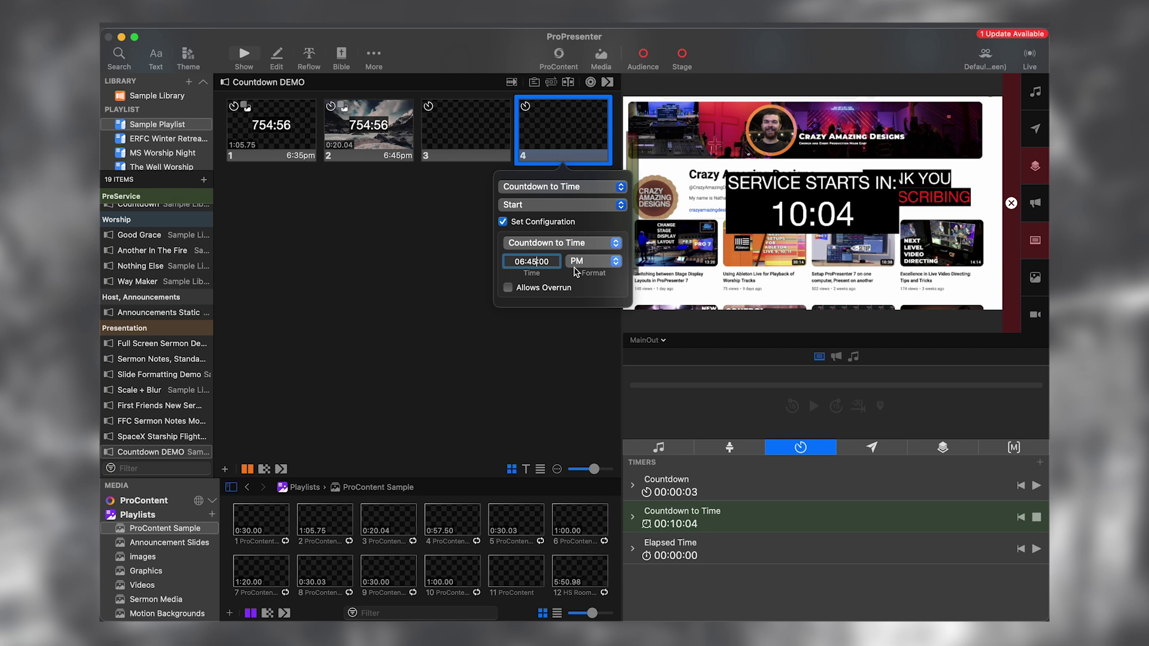
{"action": "key", "text": "BackSpace"}
{"action": "key", "text": "BackSpace"}
{"action": "type", "text": "5"}
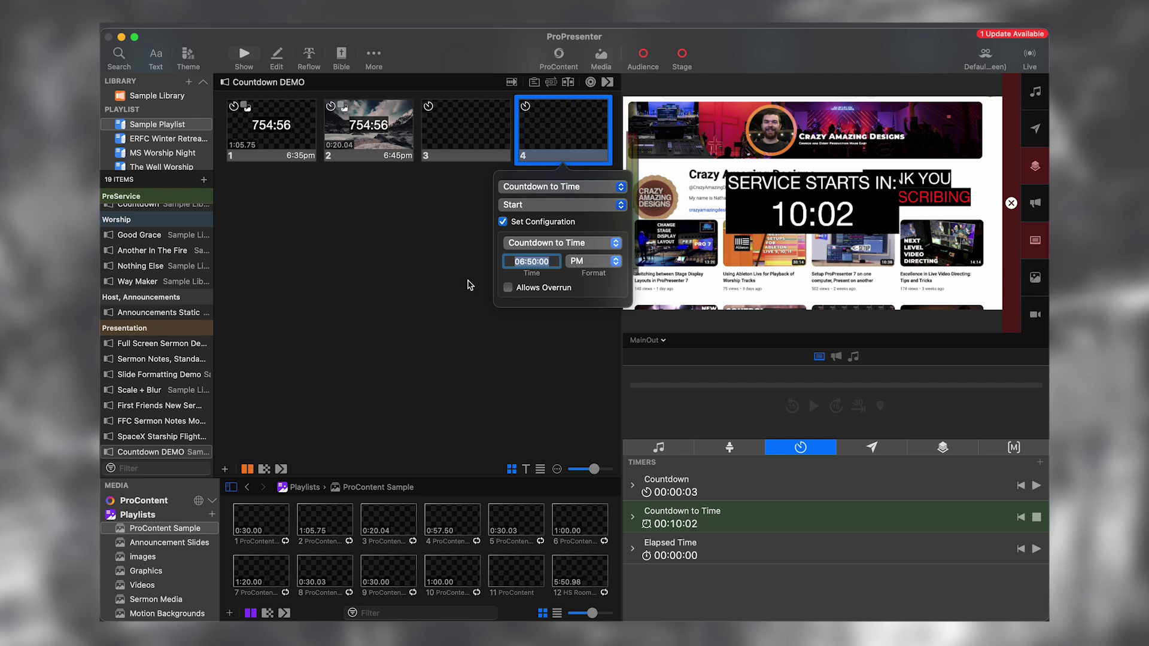
{"action": "left_click", "coordinate": [450, 203]}
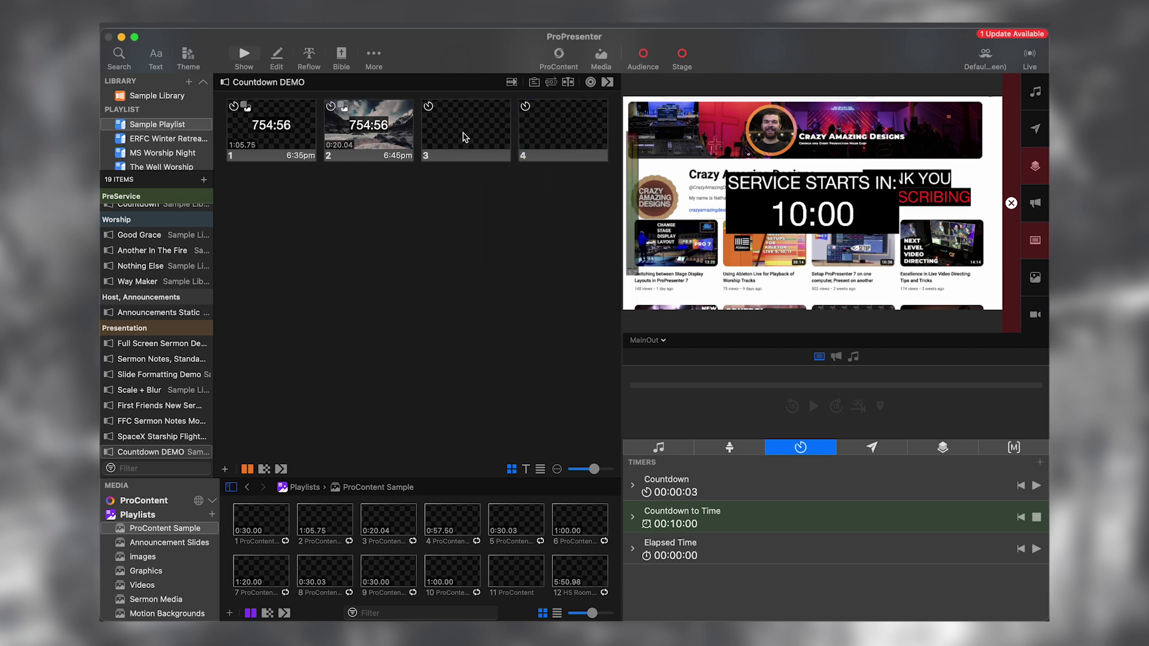
{"action": "right_click", "coordinate": [464, 132]}
Step: Label slide 3 as 6:40pm
{"action": "mouse_move", "coordinate": [521, 270]}
{"action": "mouse_move", "coordinate": [559, 356]}
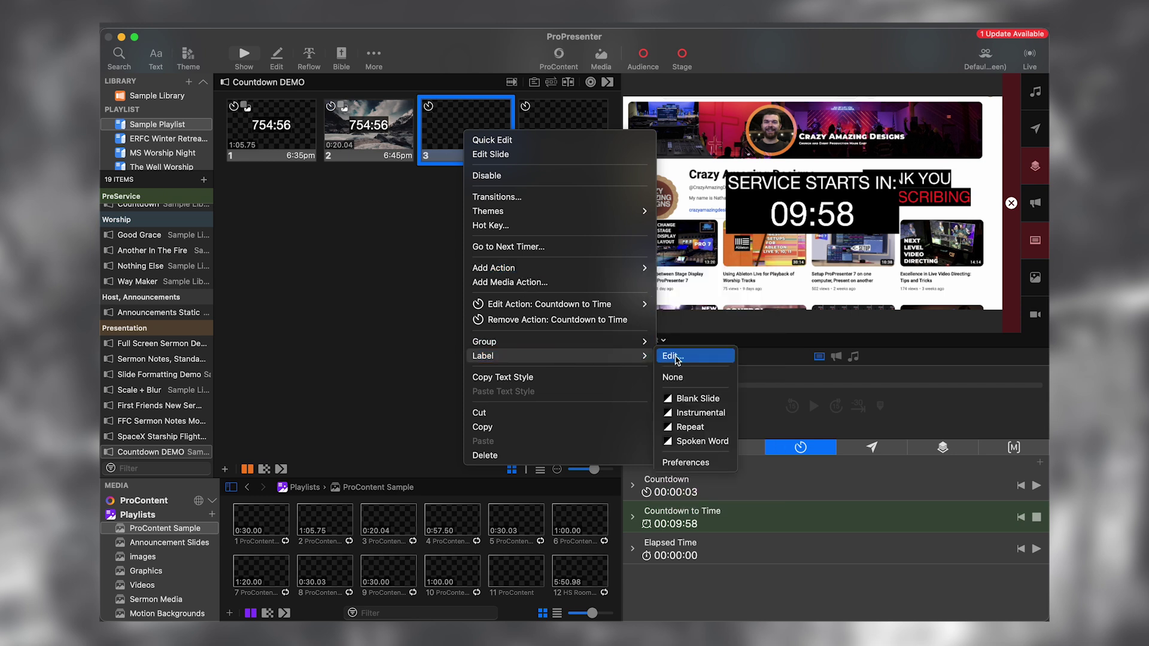
{"action": "left_click", "coordinate": [677, 357]}
{"action": "type", "text": "6:40pm"}
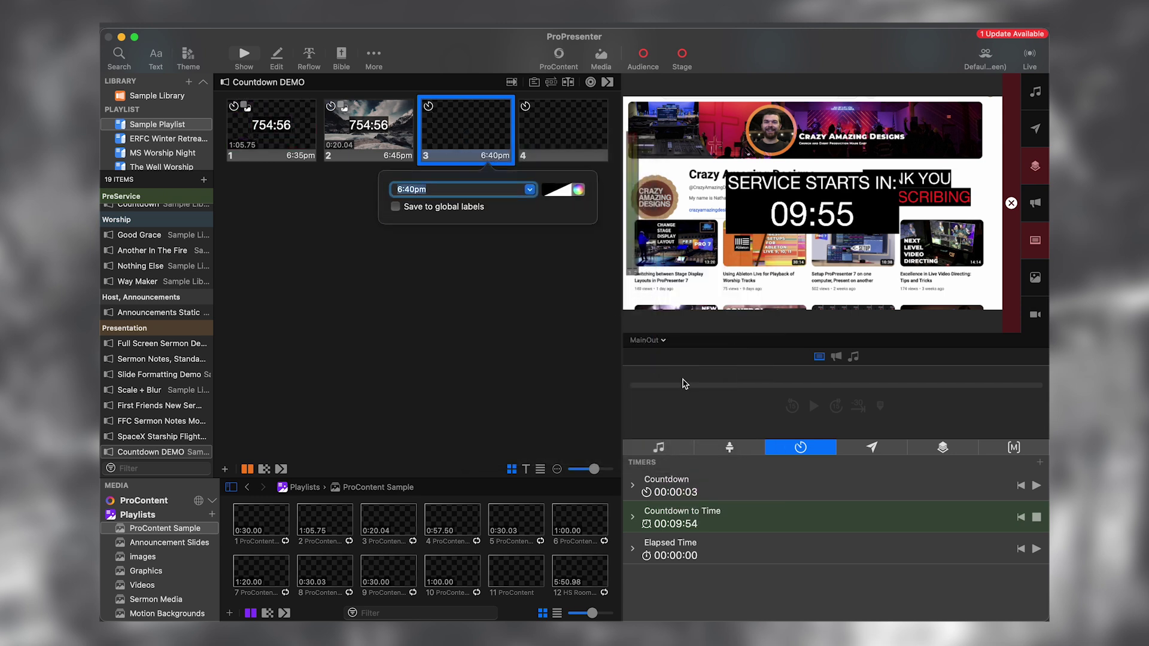
{"action": "key", "text": "Return"}
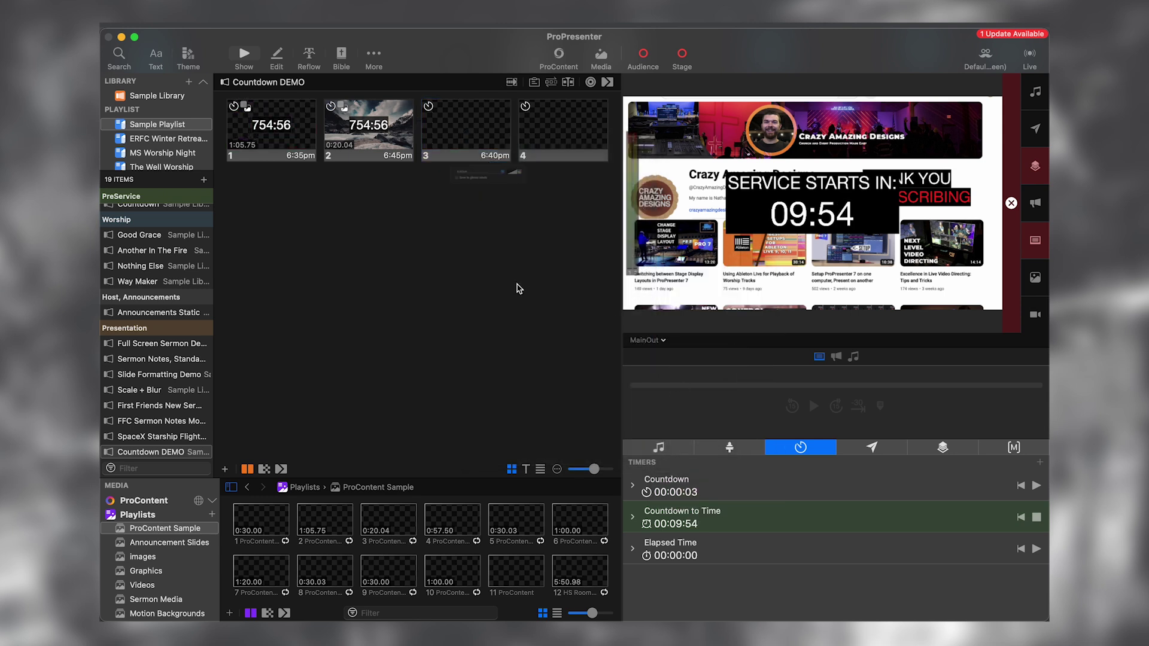
Step: Label slide 4 as 6:50pm
{"action": "right_click", "coordinate": [547, 137]}
{"action": "mouse_move", "coordinate": [575, 361]}
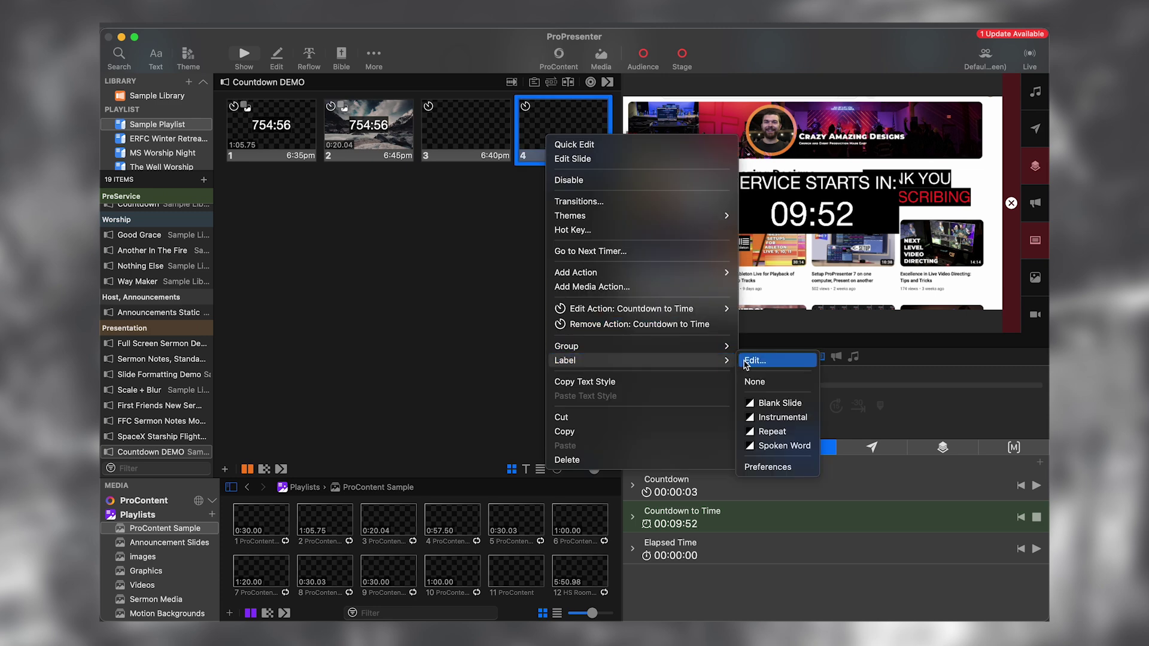
{"action": "left_click", "coordinate": [757, 360]}
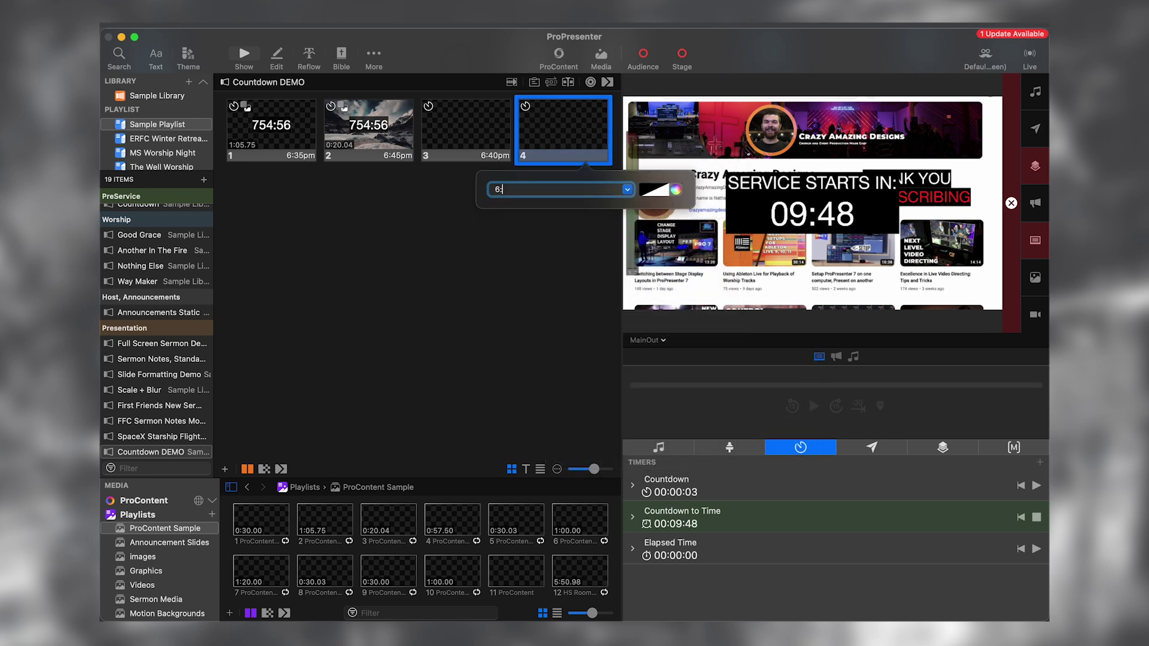
{"action": "type", "text": ":50pm"}
{"action": "key", "text": "Return"}
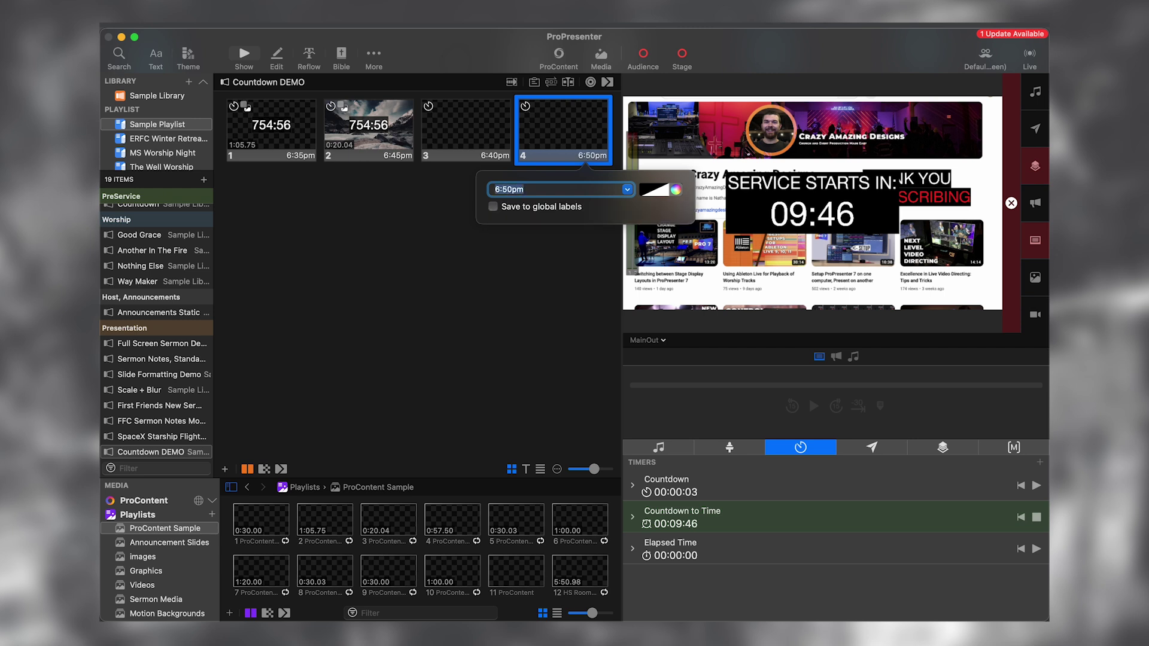
{"action": "left_click", "coordinate": [433, 312]}
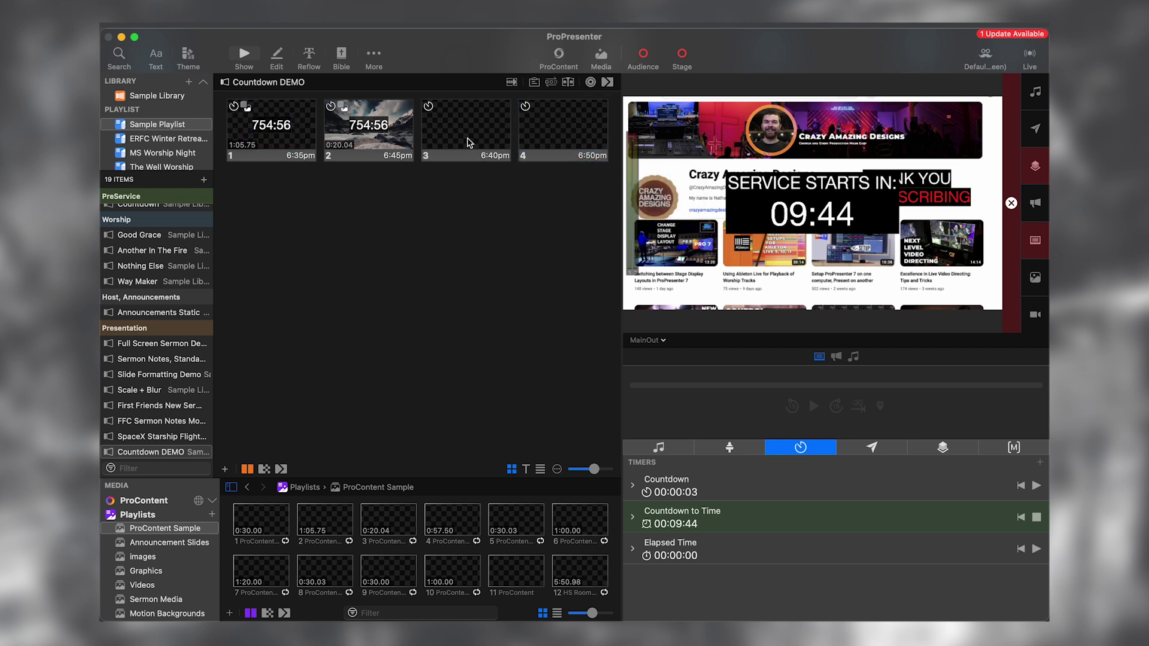
{"action": "right_click", "coordinate": [469, 142]}
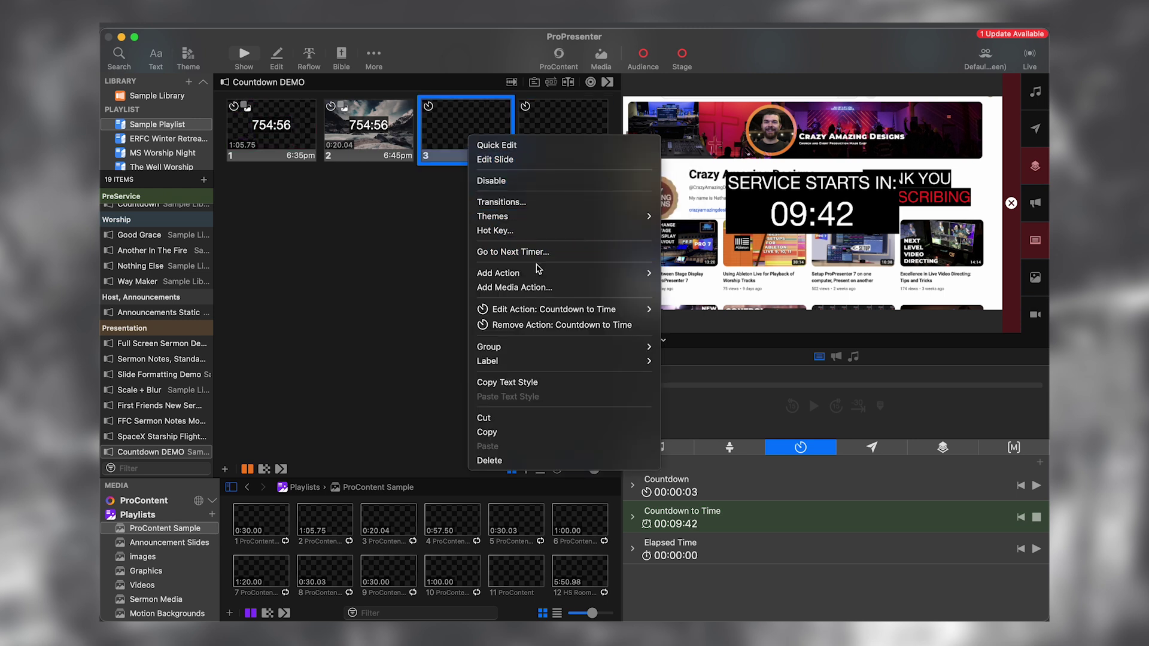
Step: Attach the Service Starts In prop action to slides 3 and 4, and clear the web background
{"action": "mouse_move", "coordinate": [574, 273]}
{"action": "mouse_move", "coordinate": [700, 336]}
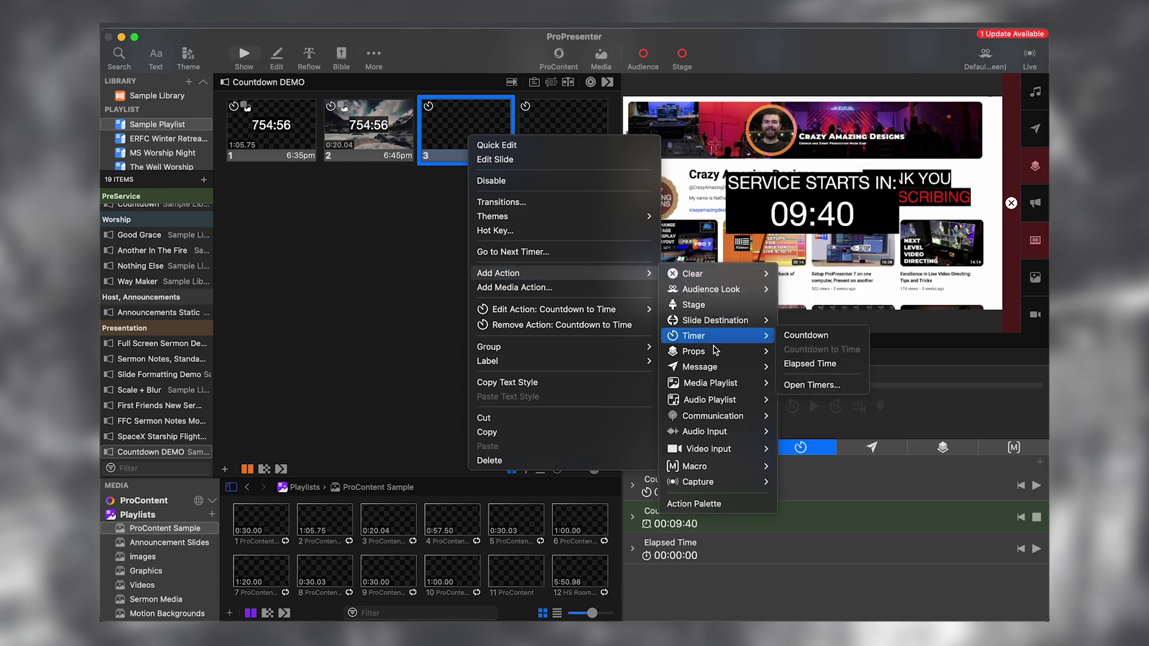
{"action": "left_click", "coordinate": [815, 395]}
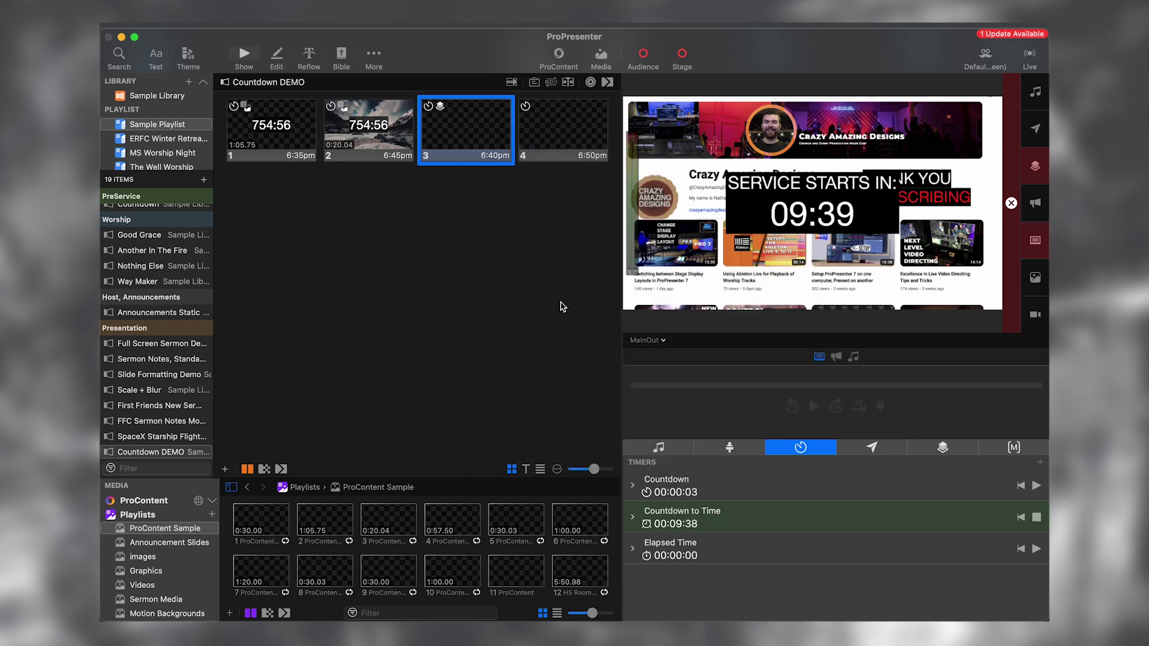
{"action": "right_click", "coordinate": [536, 133]}
{"action": "mouse_move", "coordinate": [613, 304]}
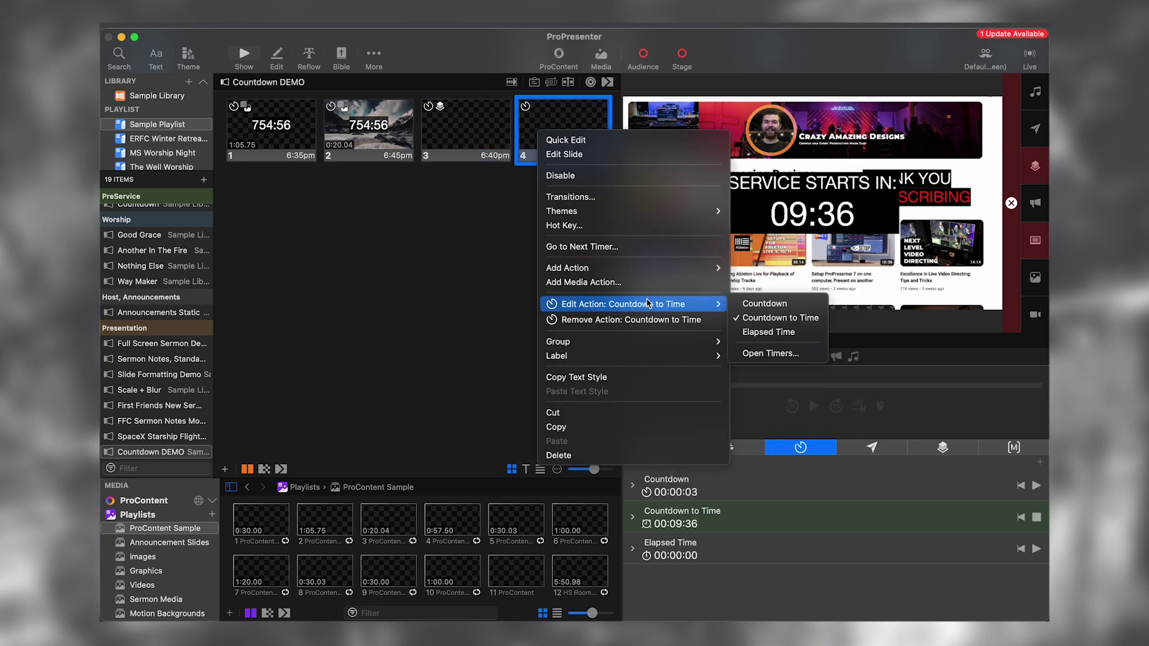
{"action": "mouse_move", "coordinate": [677, 271]}
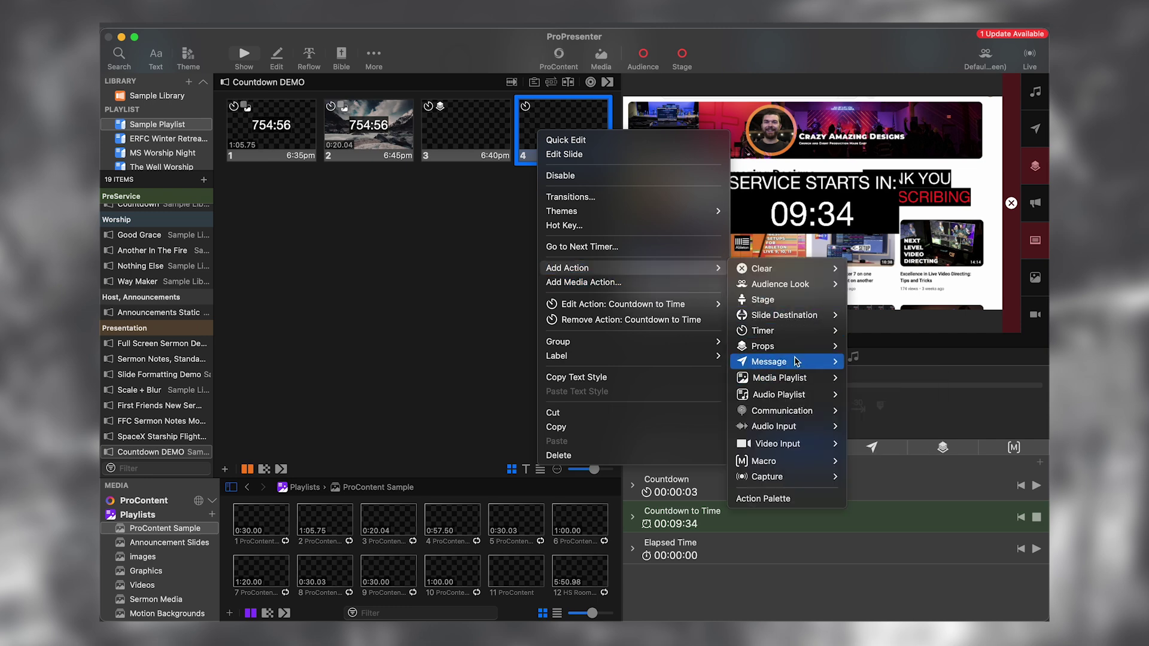
{"action": "mouse_move", "coordinate": [790, 346]}
{"action": "left_click", "coordinate": [886, 385]}
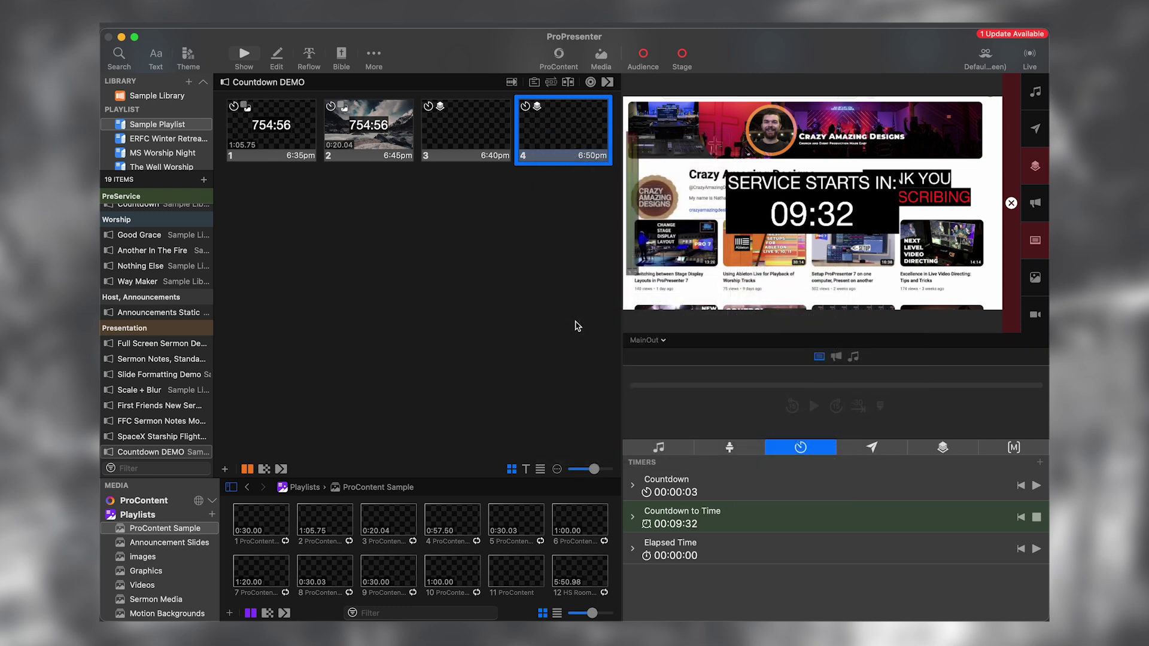
{"action": "left_click", "coordinate": [506, 297]}
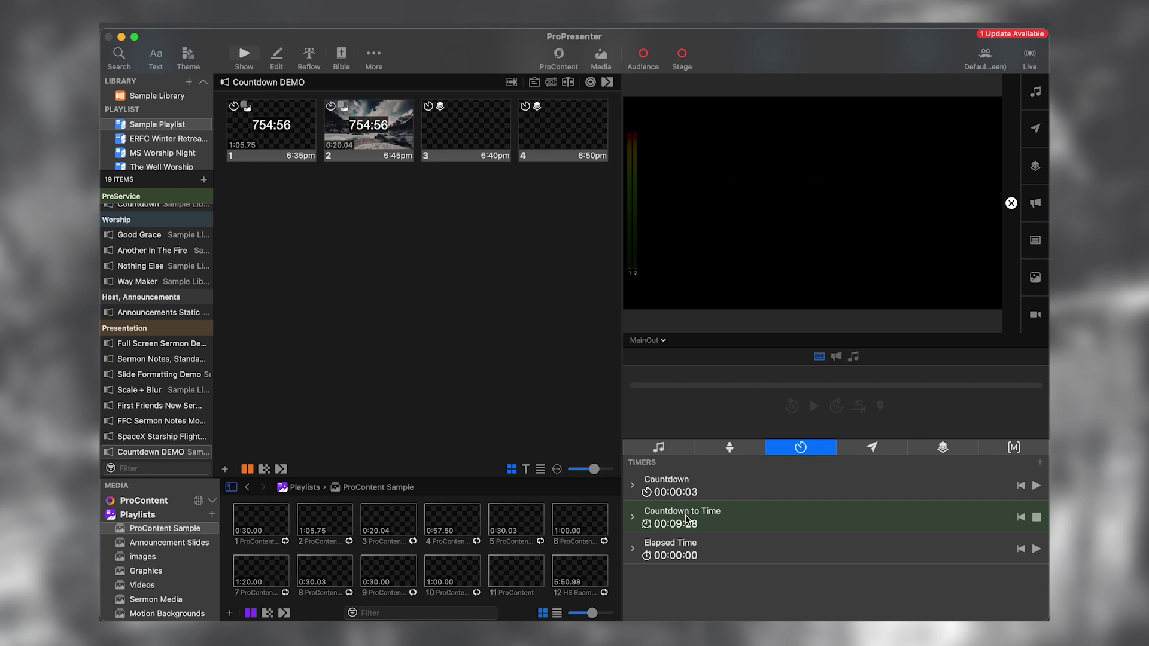
Step: Reset the Countdown to Time timer and put slide 3's 6:40pm countdown live, testing slide 4
{"action": "left_click", "coordinate": [1021, 518]}
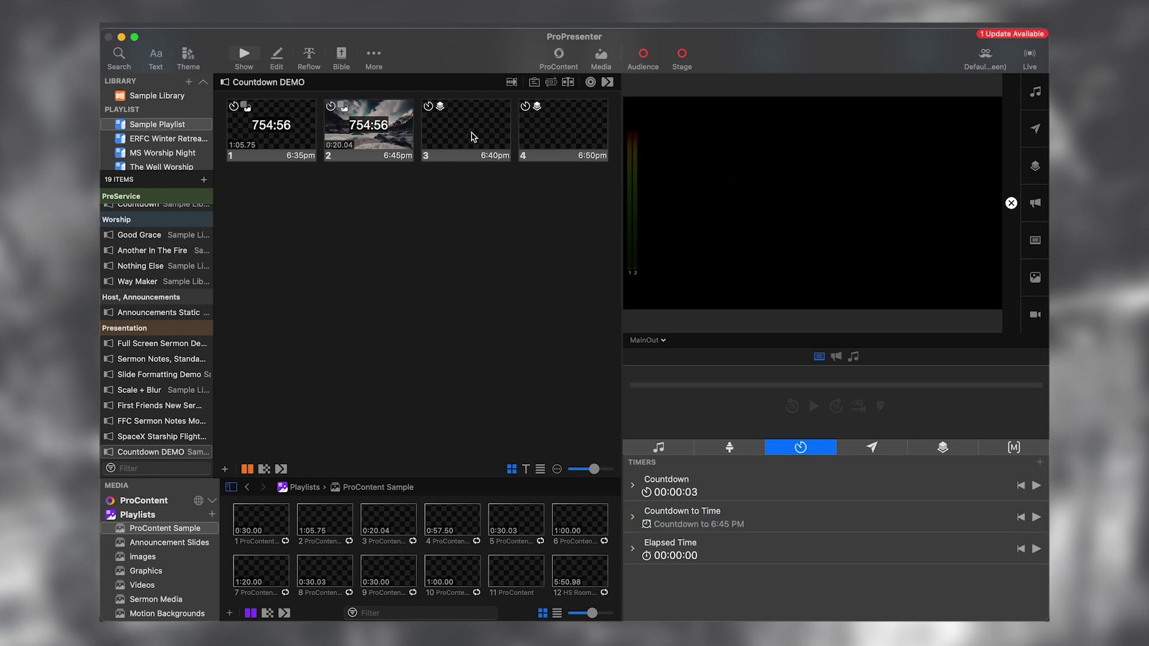
{"action": "left_click", "coordinate": [473, 137]}
{"action": "left_click", "coordinate": [473, 137]}
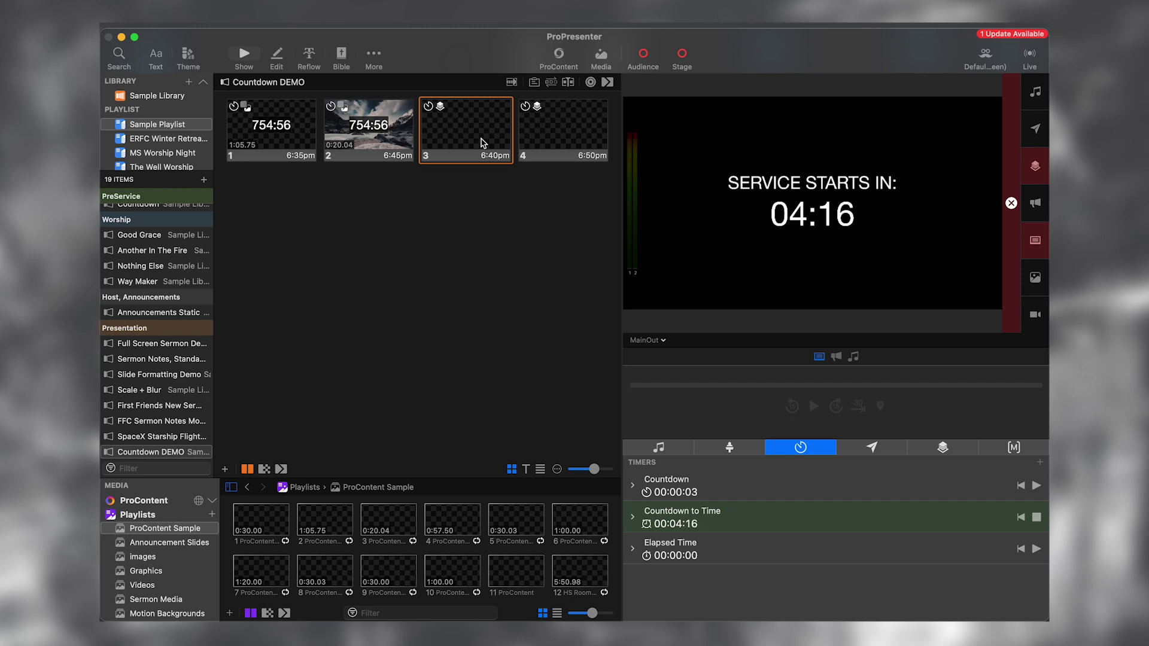
{"action": "left_click", "coordinate": [558, 131]}
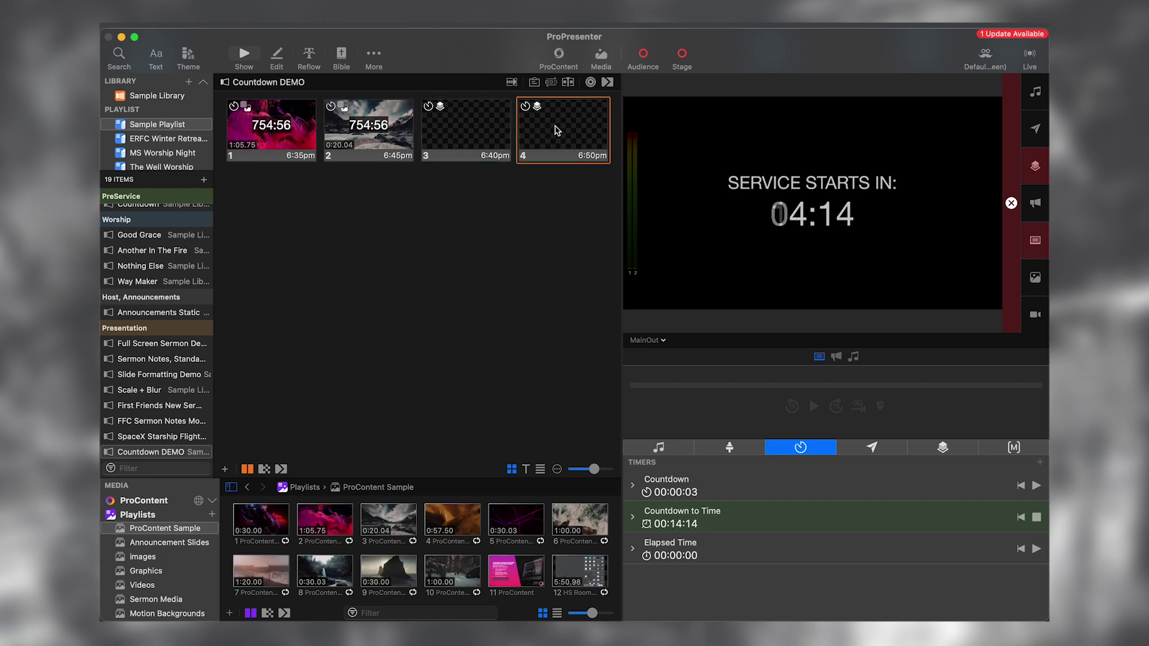
{"action": "left_click", "coordinate": [488, 136]}
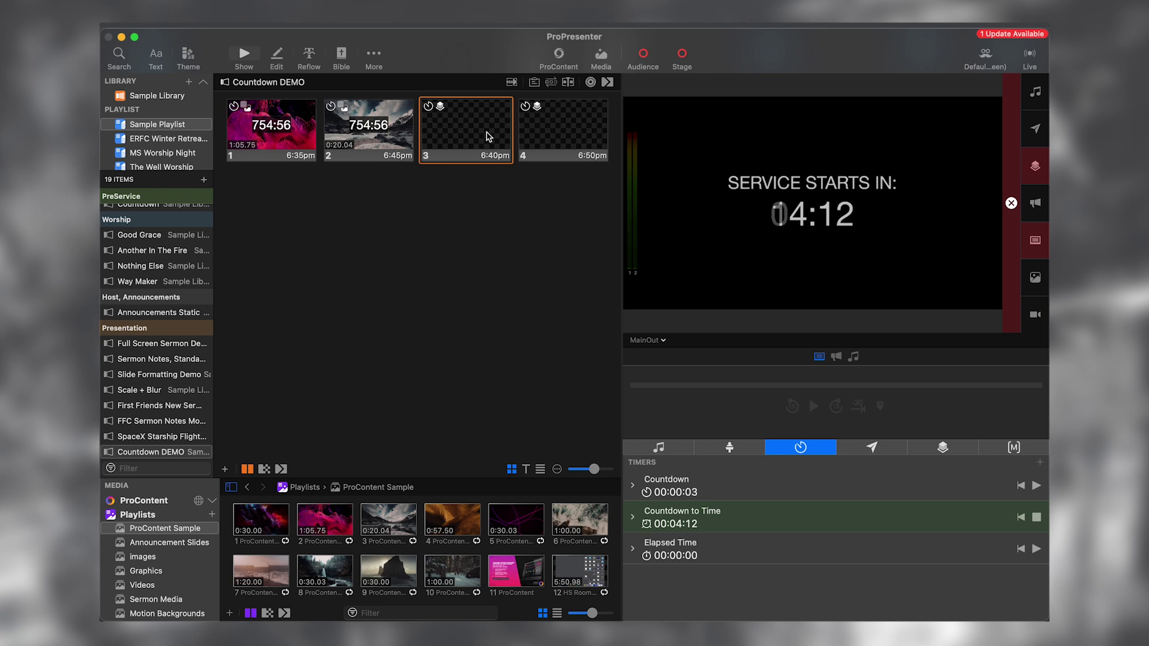
Step: Show the props list and open the Announcements Loop presentation
{"action": "left_click", "coordinate": [1013, 449]}
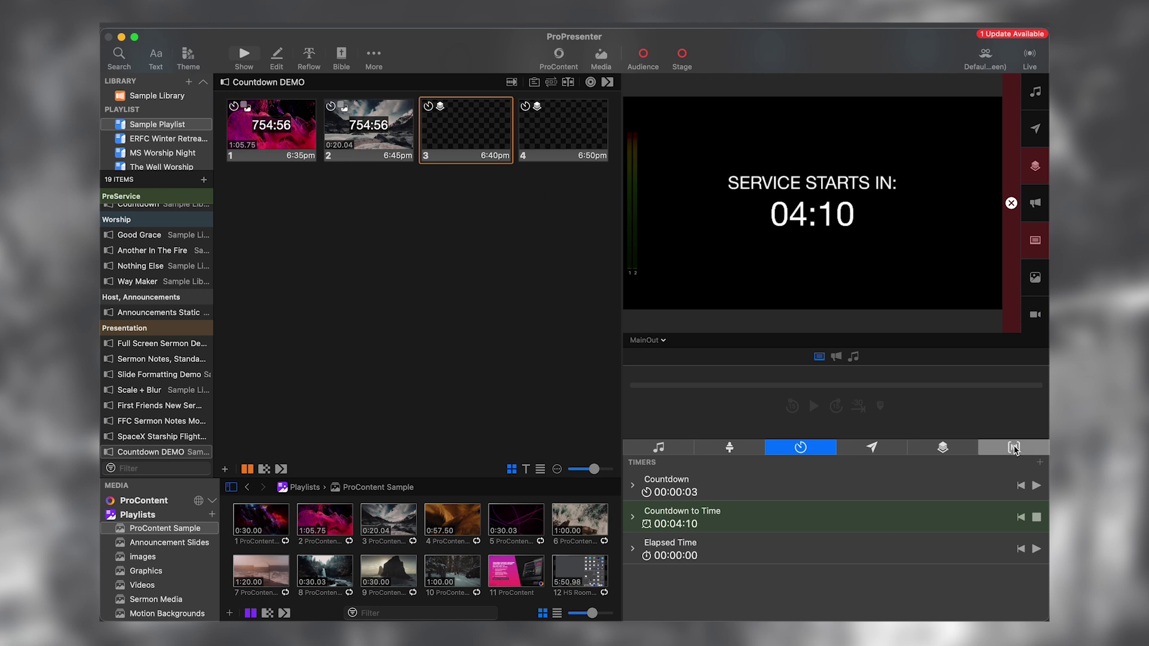
{"action": "left_click", "coordinate": [942, 448]}
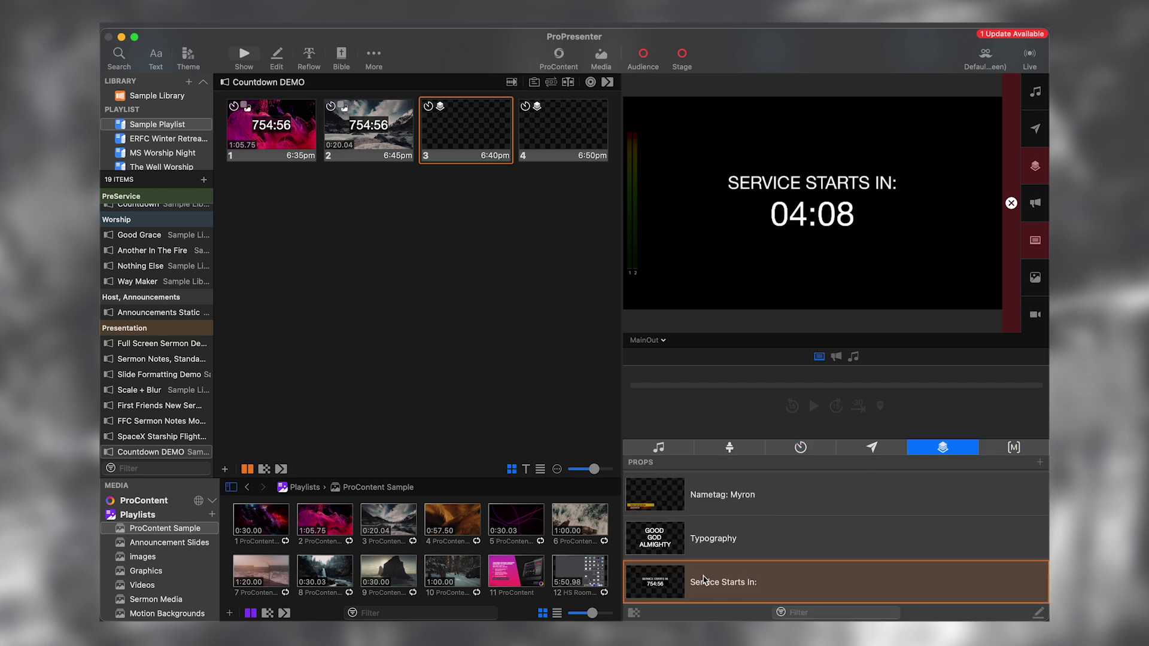
{"action": "scroll", "coordinate": [172, 401], "scroll_direction": "up", "scroll_amount": 2}
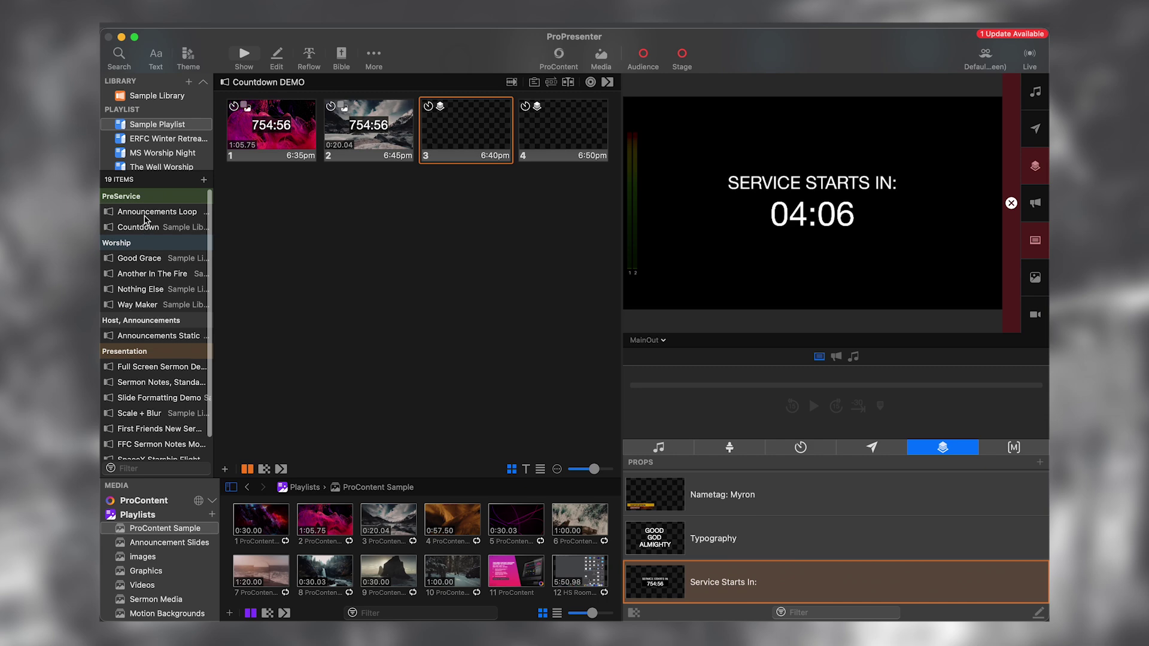
{"action": "left_click", "coordinate": [157, 212]}
Step: Put Countdown DEMO slide 4's 6:50pm countdown live, then return to Announcements Loop
{"action": "left_click", "coordinate": [277, 142]}
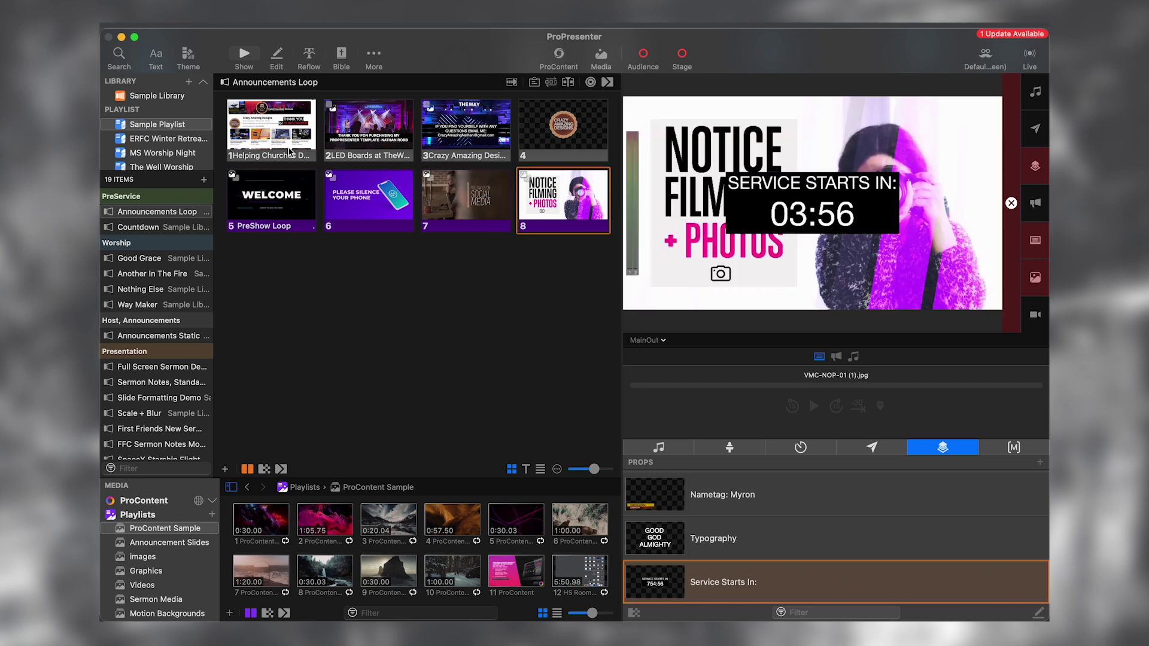
{"action": "scroll", "coordinate": [156, 359], "scroll_direction": "down", "scroll_amount": 2}
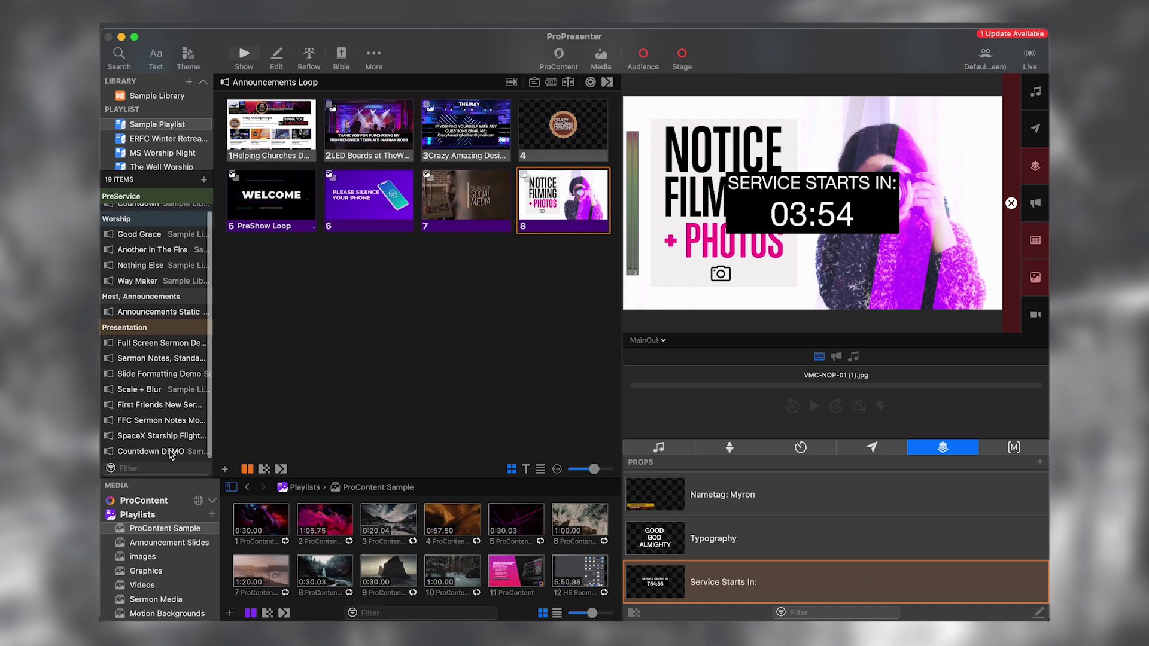
{"action": "left_click", "coordinate": [152, 452]}
{"action": "key", "text": "Right"}
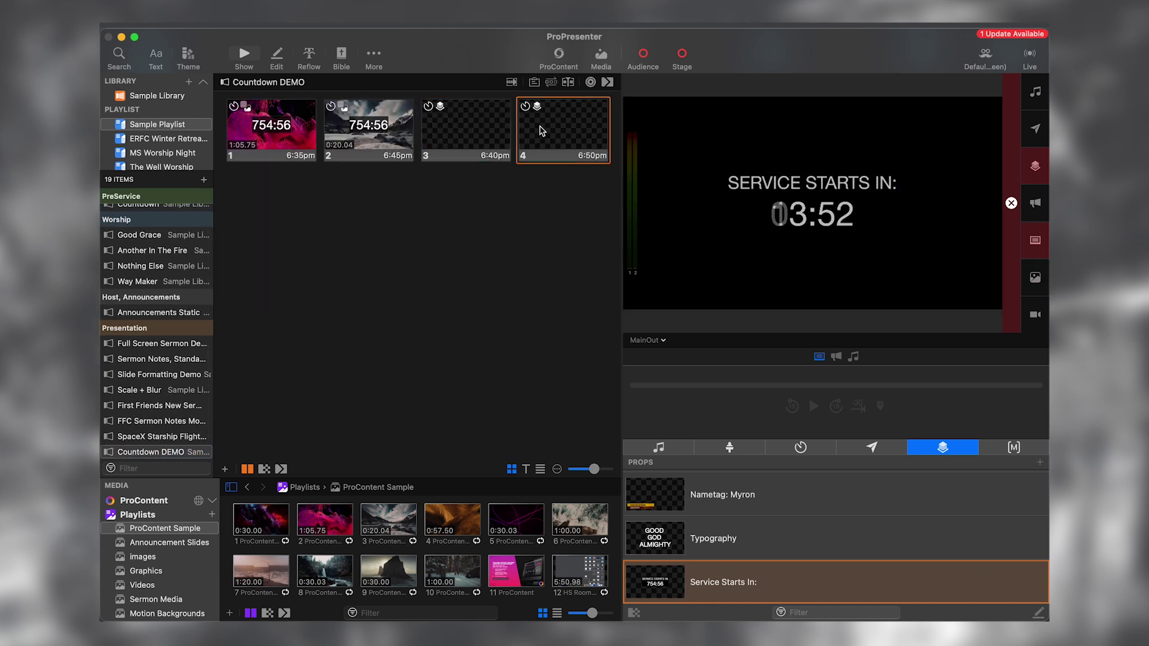
{"action": "scroll", "coordinate": [109, 296], "scroll_direction": "up", "scroll_amount": 2}
{"action": "left_click", "coordinate": [156, 212]}
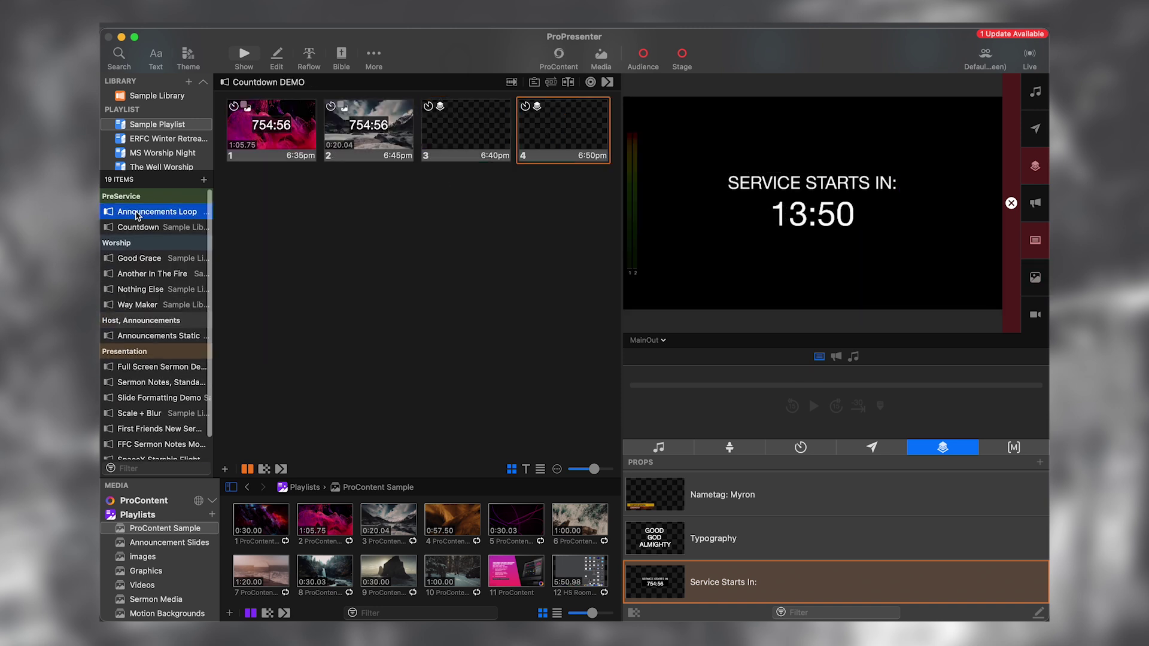
Step: Advance the announcement slides live to the social media slide and open the stage layout editor
{"action": "left_click", "coordinate": [277, 130]}
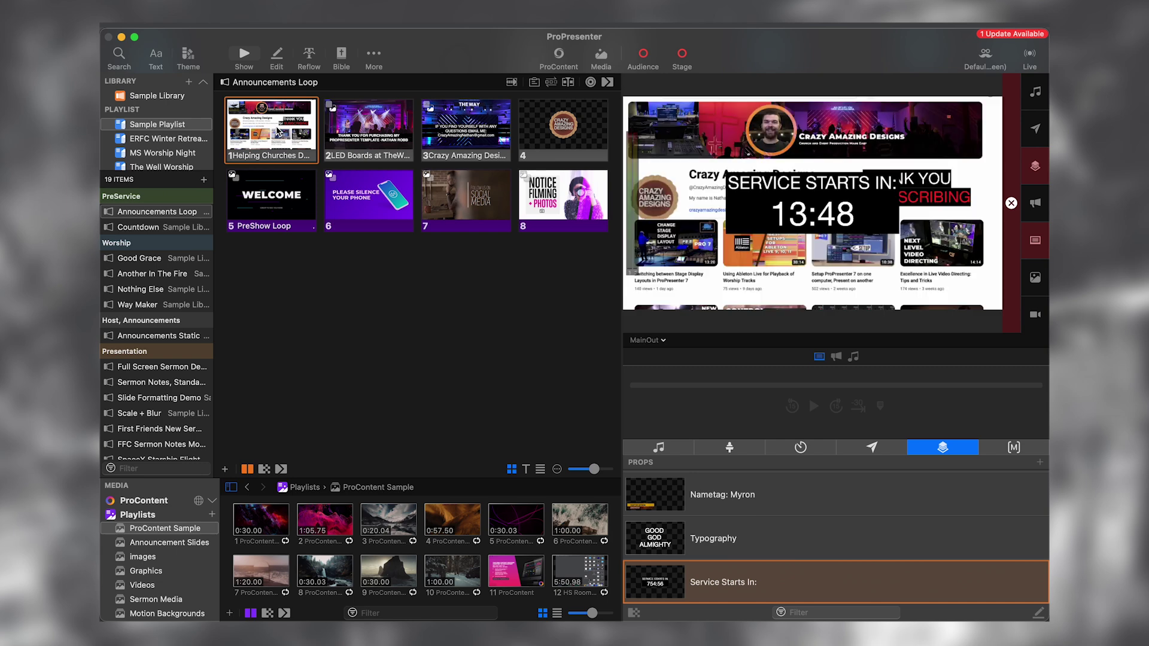
{"action": "key", "text": "Right"}
{"action": "key", "text": "Right"}
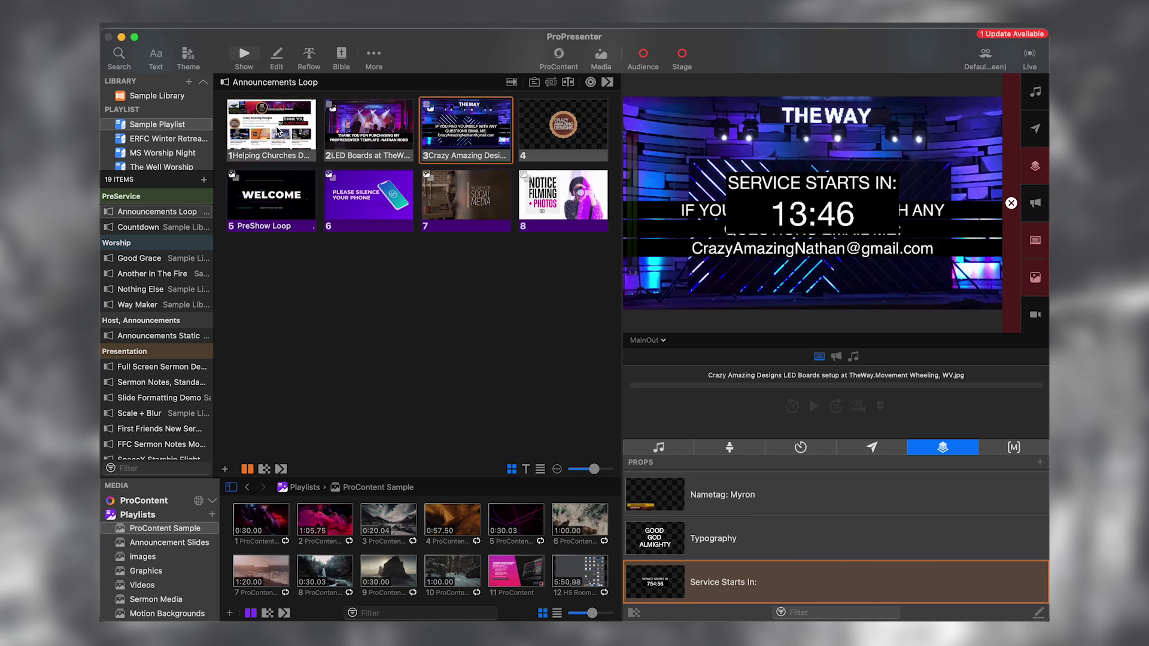
{"action": "key", "text": "Right"}
{"action": "key", "text": "Right"}
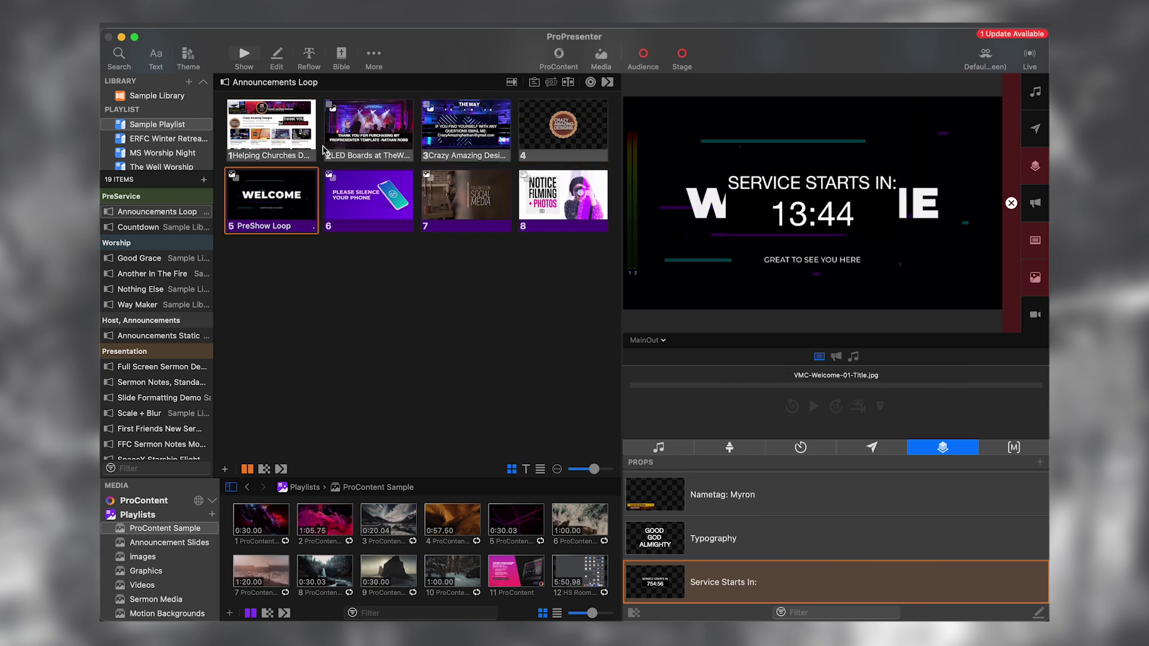
{"action": "key", "text": "Right"}
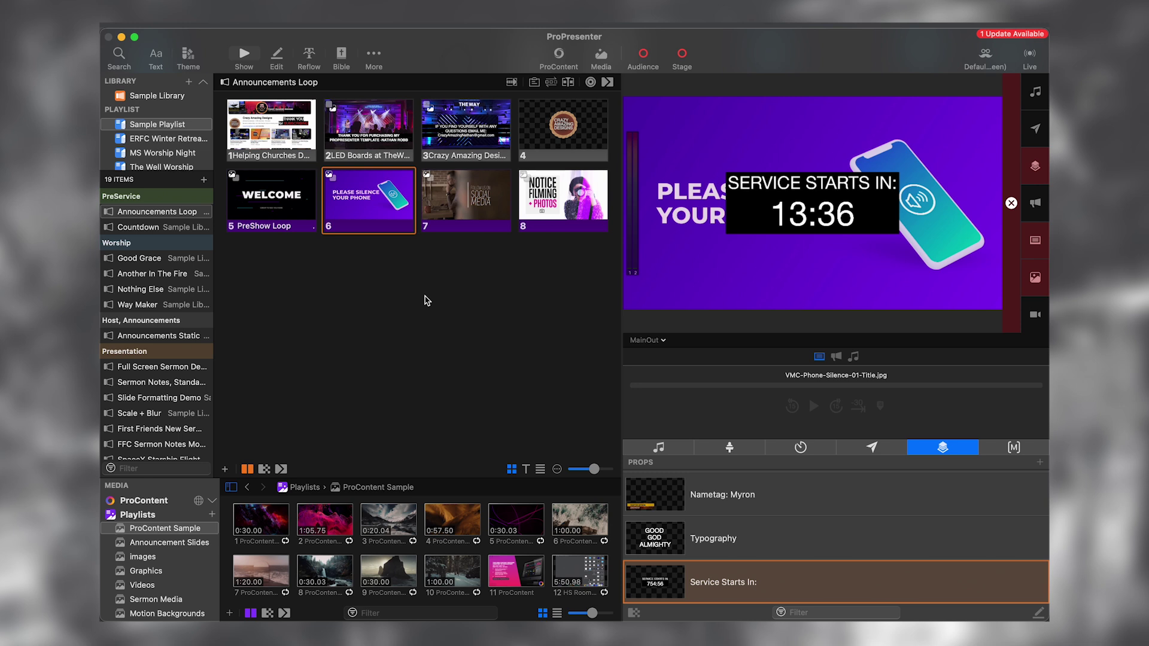
{"action": "left_click", "coordinate": [466, 192]}
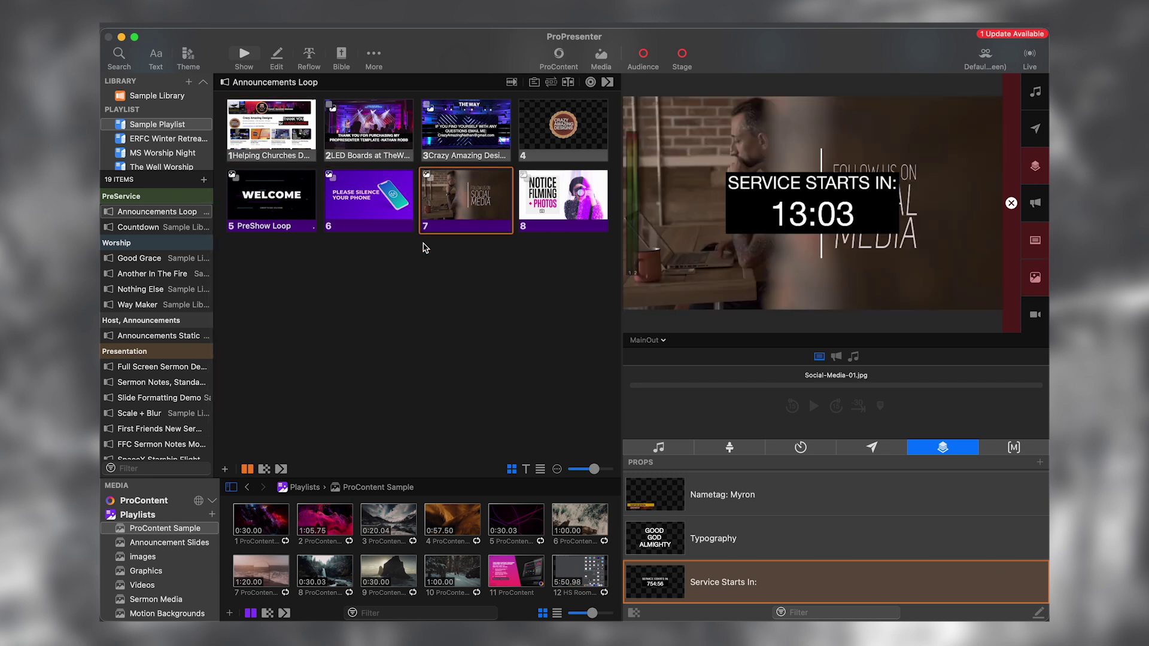
{"action": "left_click", "coordinate": [342, 22]}
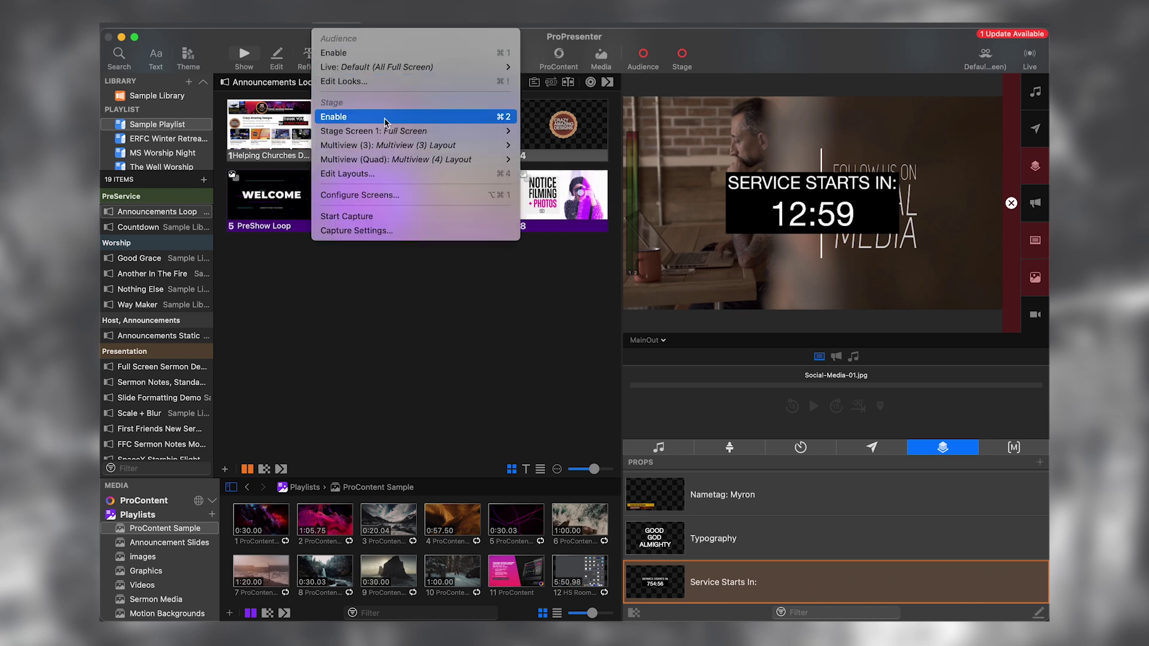
{"action": "left_click", "coordinate": [392, 174]}
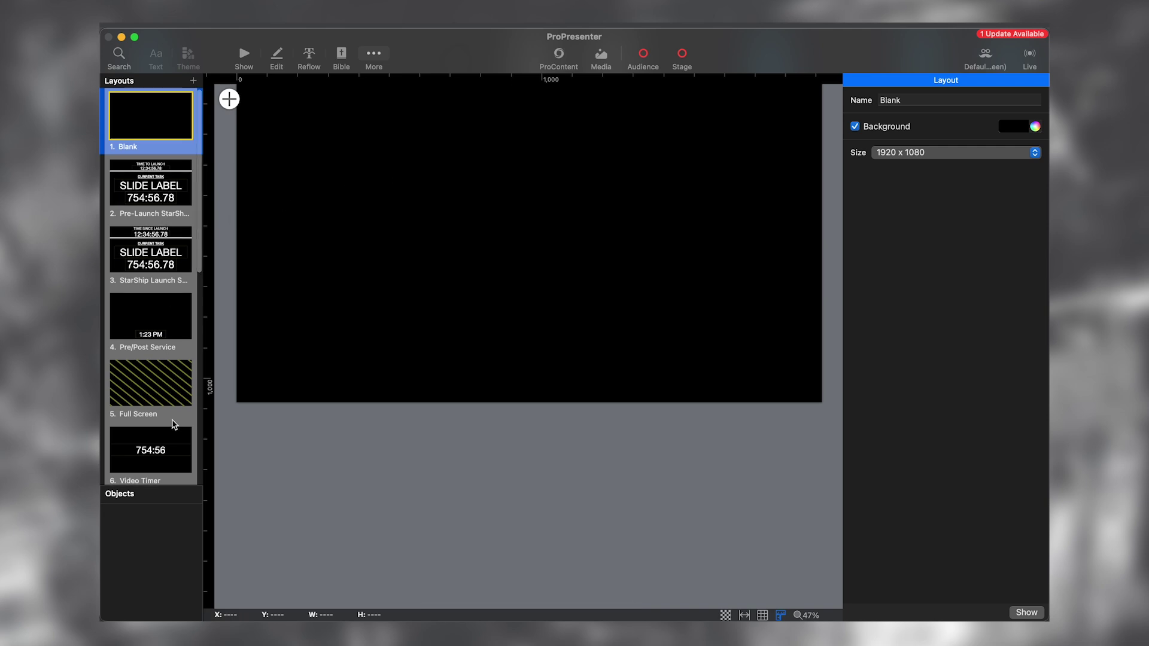
Step: Select the countdown text box in the Countdown Timer stage layout
{"action": "left_click", "coordinate": [153, 443]}
{"action": "scroll", "coordinate": [154, 416], "scroll_direction": "down", "scroll_amount": 5}
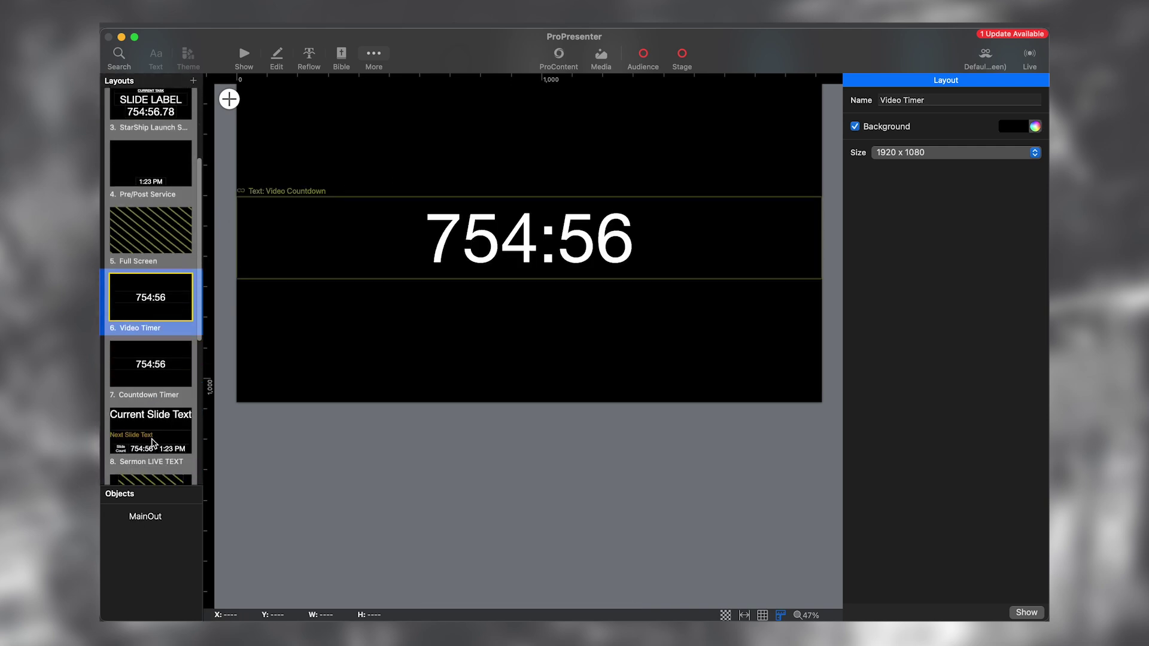
{"action": "left_click", "coordinate": [149, 359]}
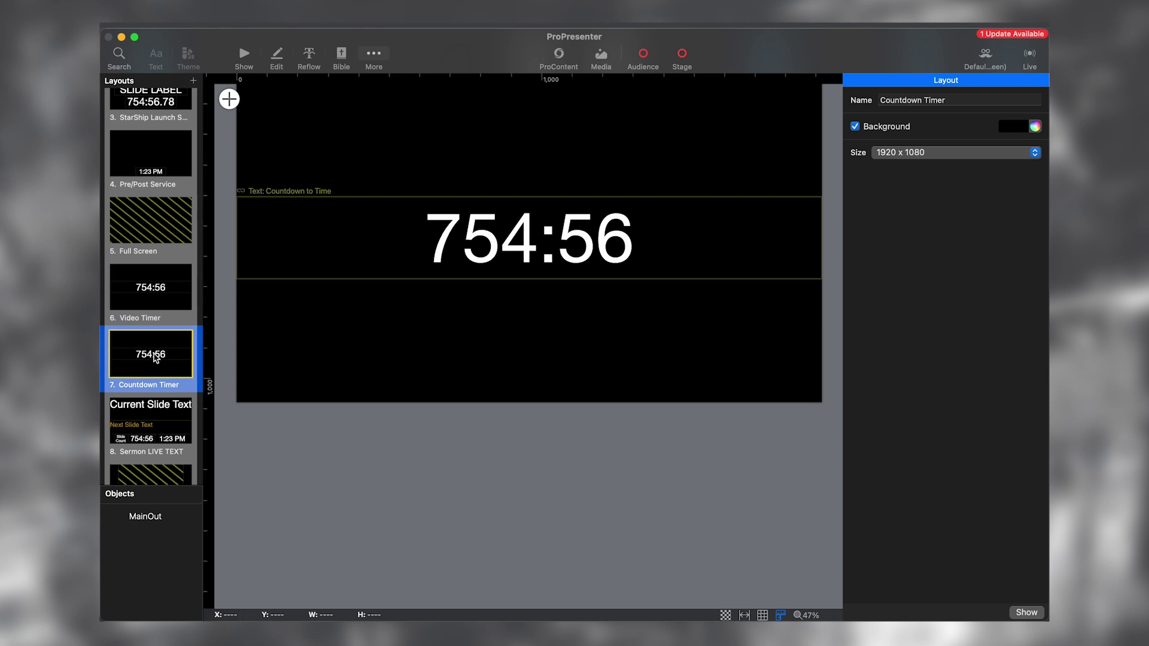
{"action": "scroll", "coordinate": [149, 359], "scroll_direction": "down", "scroll_amount": 1}
{"action": "left_click", "coordinate": [525, 245]}
{"action": "scroll", "coordinate": [524, 245], "scroll_direction": "up", "scroll_amount": 3}
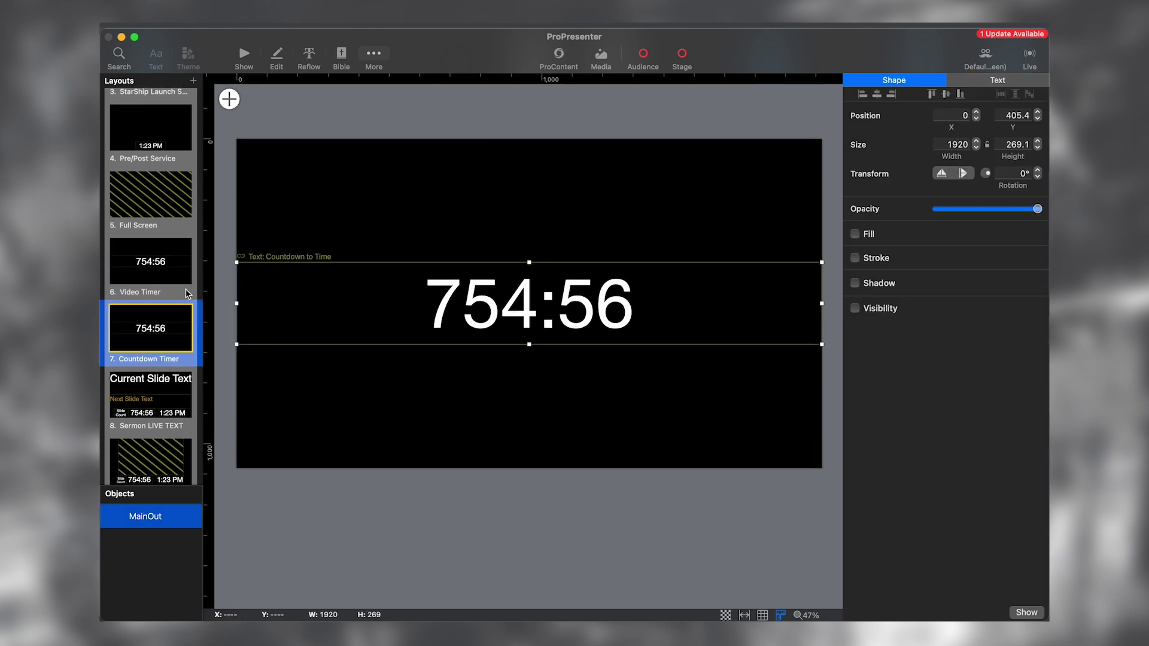
{"action": "scroll", "coordinate": [167, 239], "scroll_direction": "up", "scroll_amount": 1}
{"action": "scroll", "coordinate": [165, 182], "scroll_direction": "down", "scroll_amount": 12}
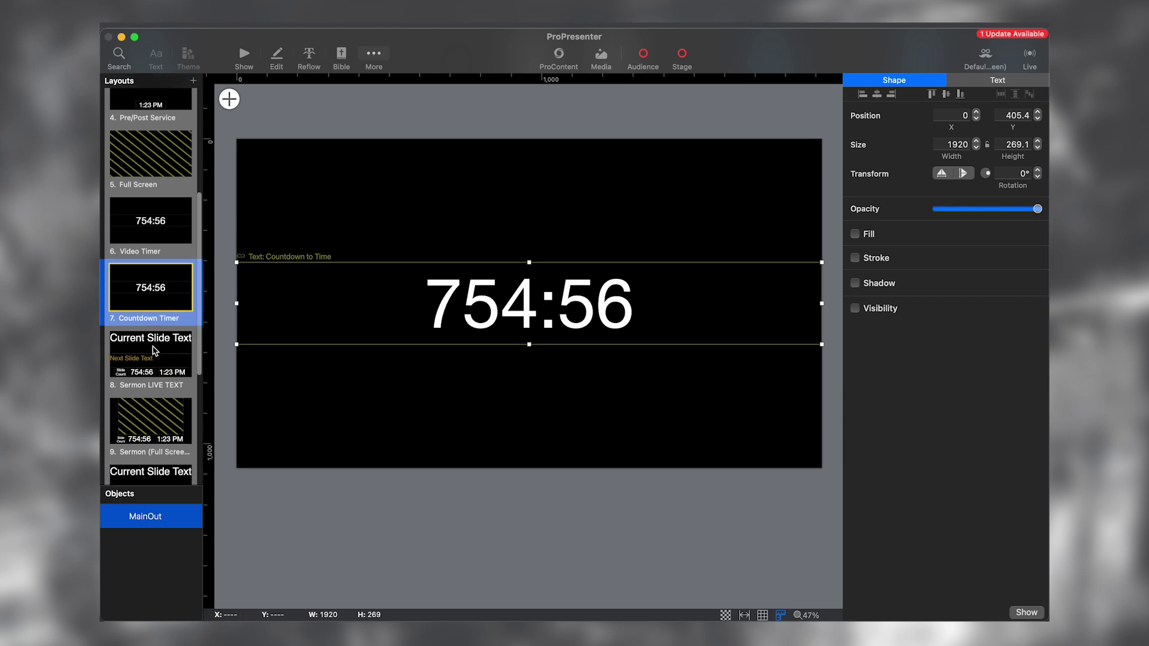
{"action": "scroll", "coordinate": [154, 351], "scroll_direction": "up", "scroll_amount": 12}
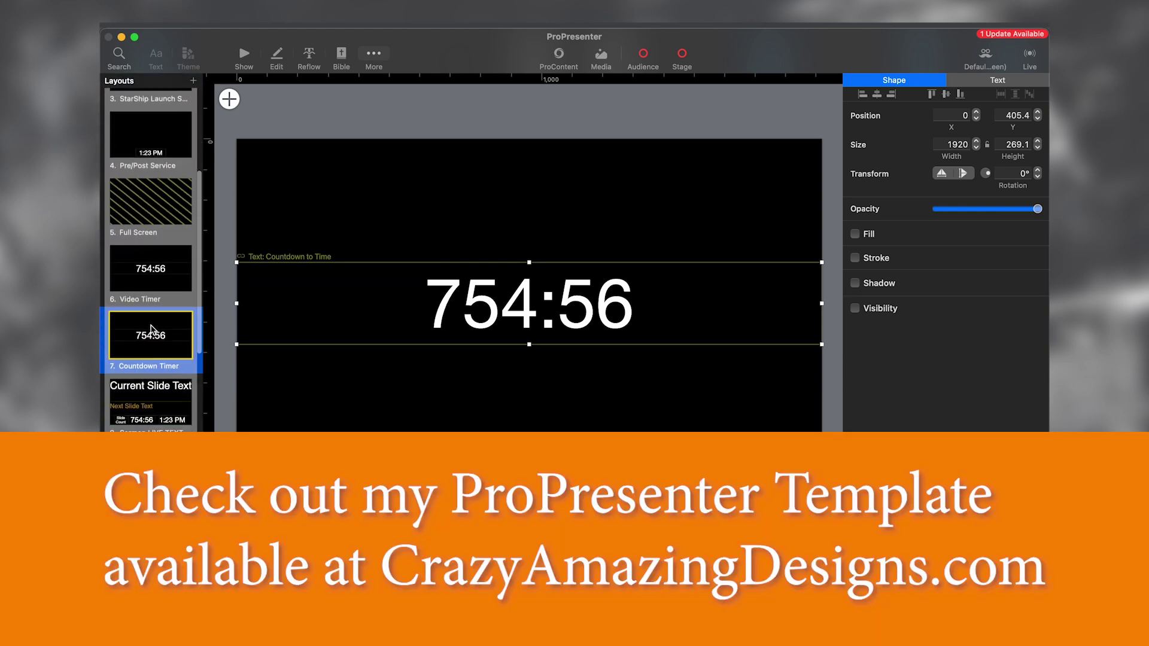
{"action": "left_click", "coordinate": [540, 215]}
{"action": "left_click", "coordinate": [529, 285]}
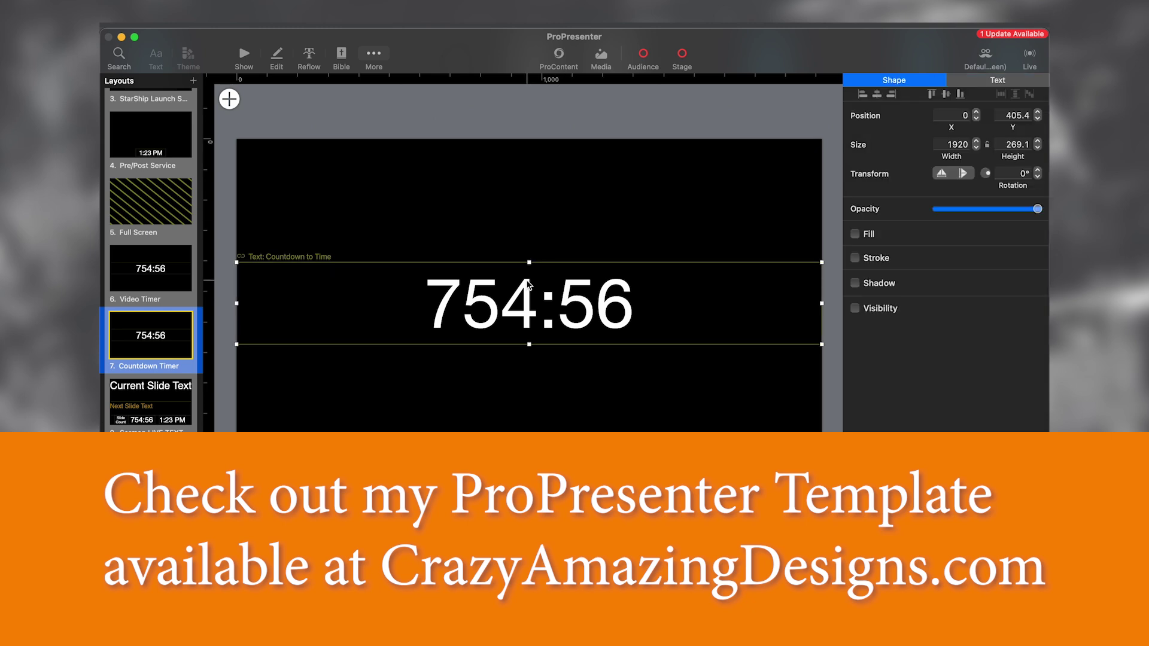
Step: Link the countdown text to the Countdown to Time timer and return to the show view
{"action": "left_click", "coordinate": [979, 80]}
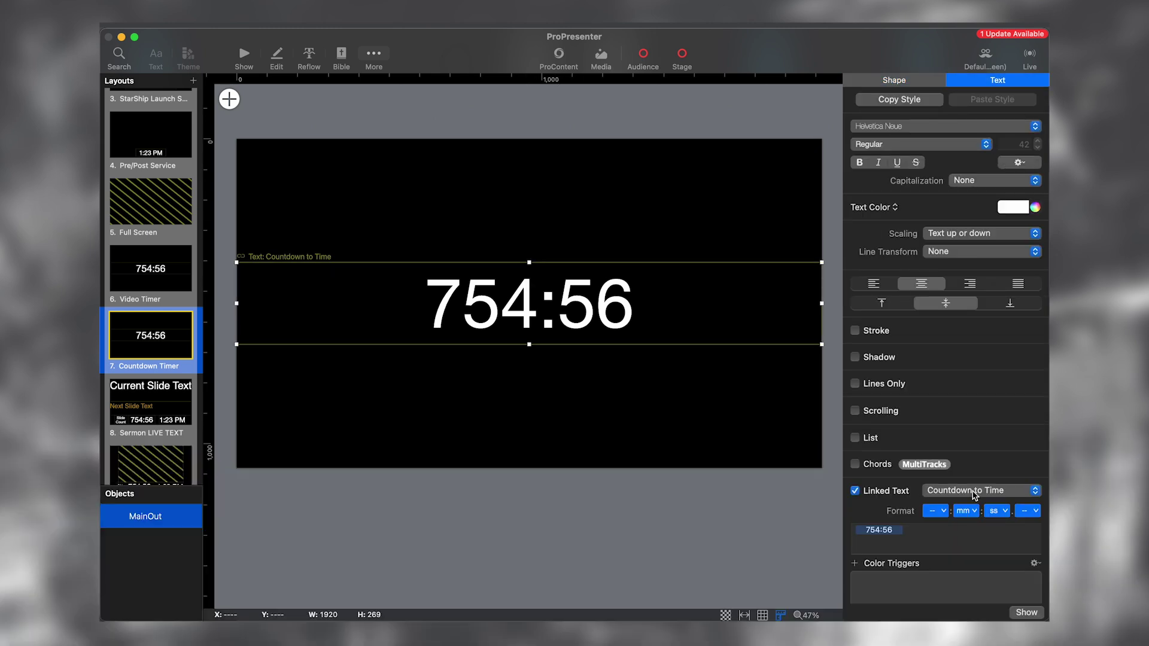
{"action": "left_click", "coordinate": [974, 494]}
{"action": "mouse_move", "coordinate": [966, 549]}
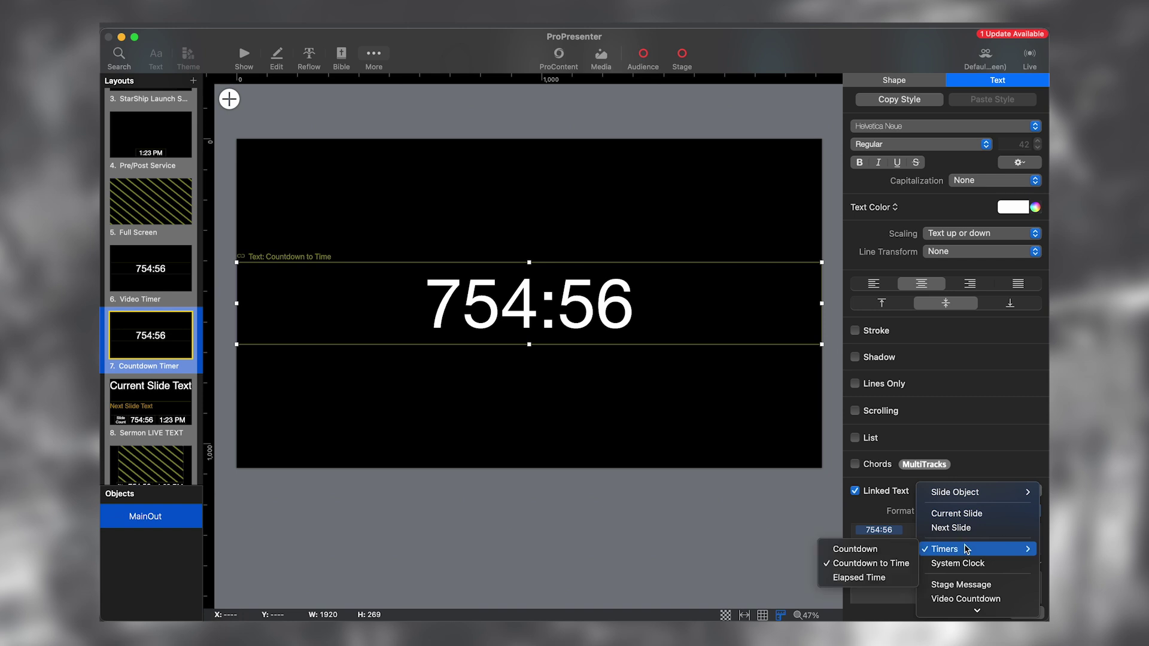
{"action": "left_click", "coordinate": [878, 565]}
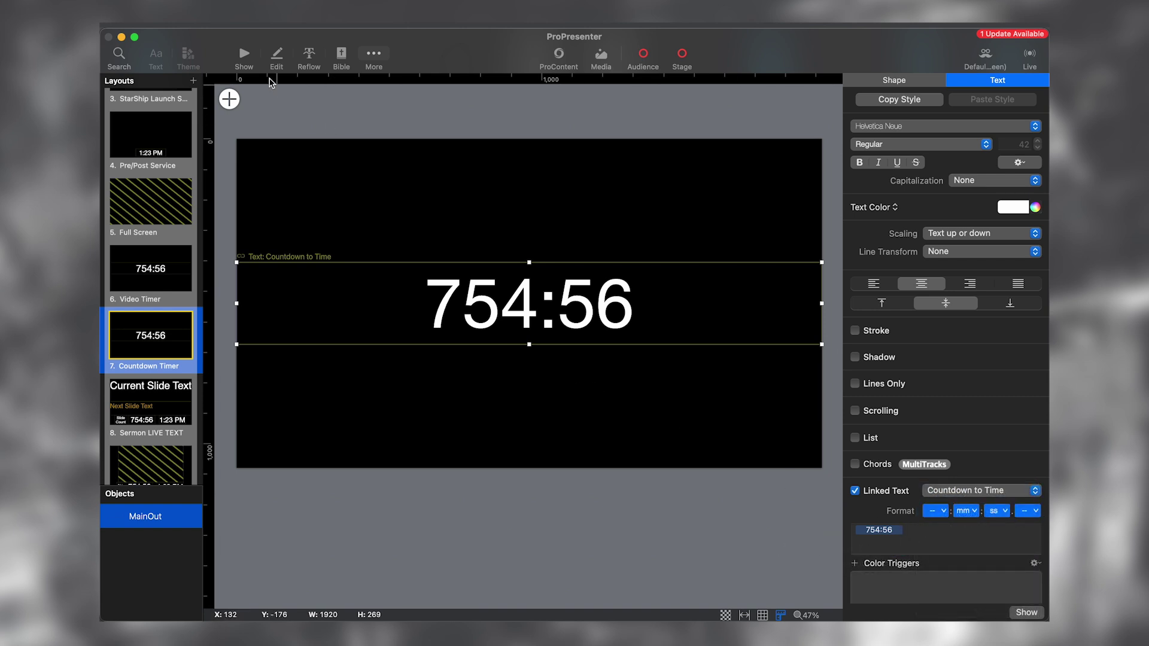
{"action": "left_click", "coordinate": [243, 57]}
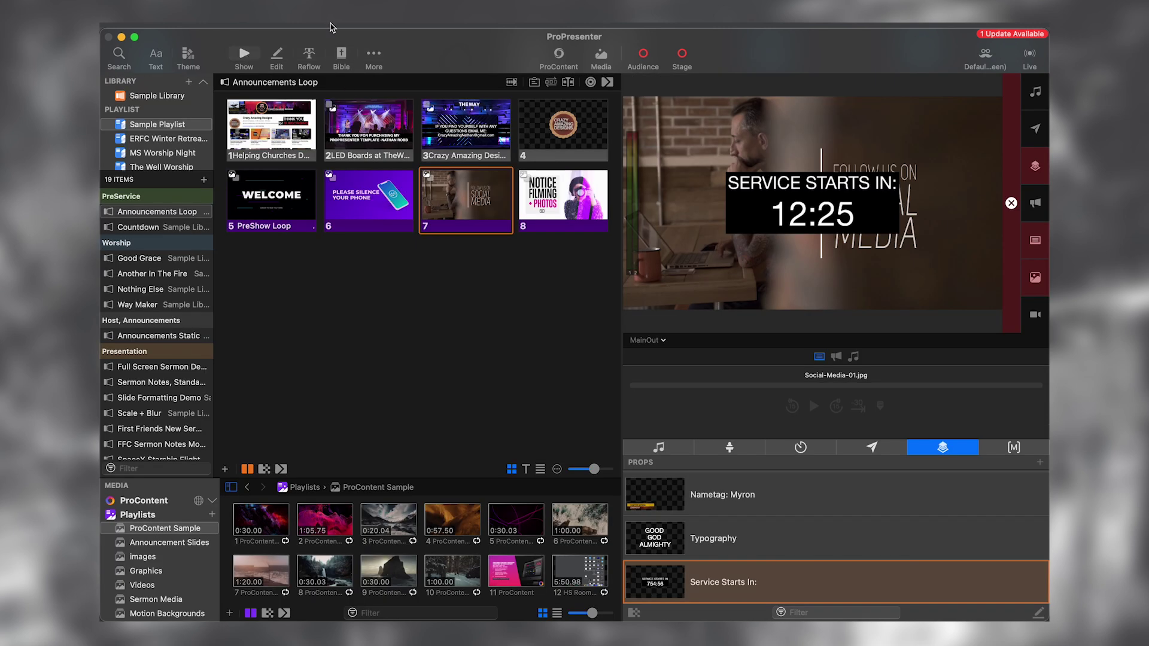
Step: Preview Stage Screen 1 and assign it the Countdown Timer stage layout
{"action": "left_click", "coordinate": [648, 340]}
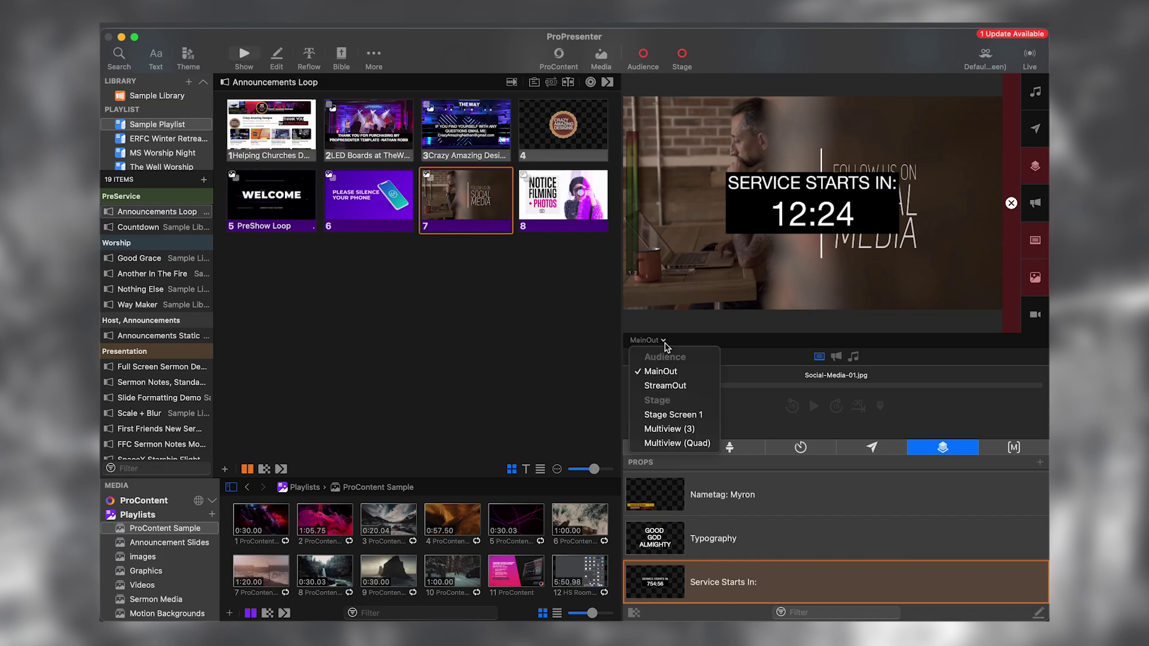
{"action": "left_click", "coordinate": [688, 415]}
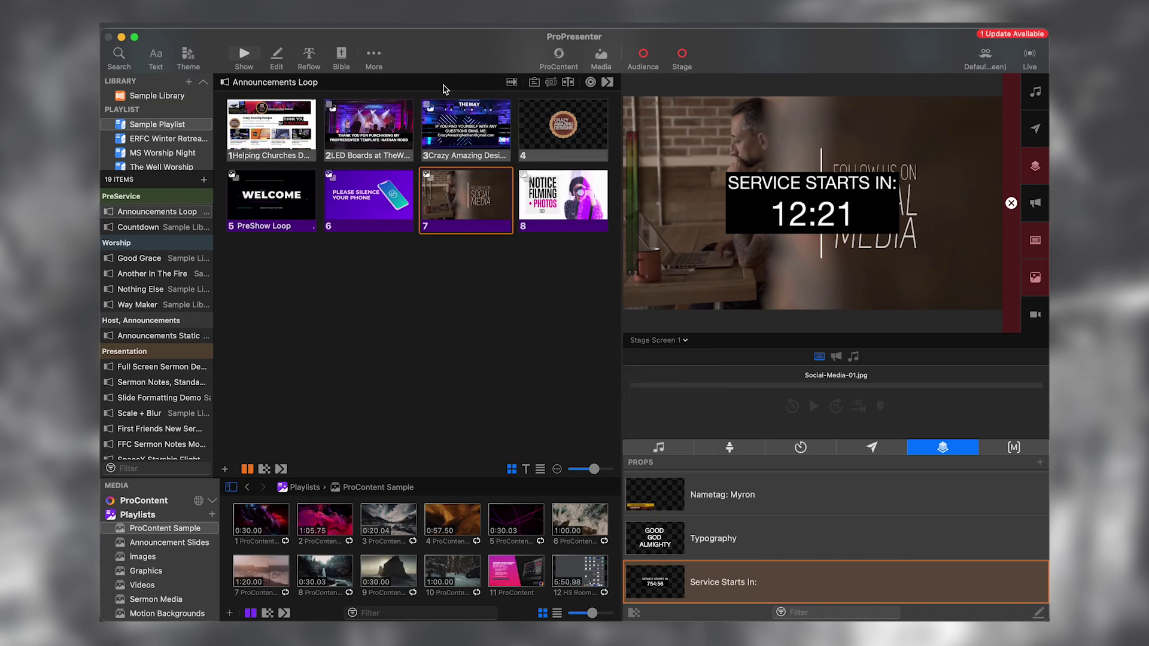
{"action": "left_click", "coordinate": [343, 24]}
{"action": "mouse_move", "coordinate": [383, 131]}
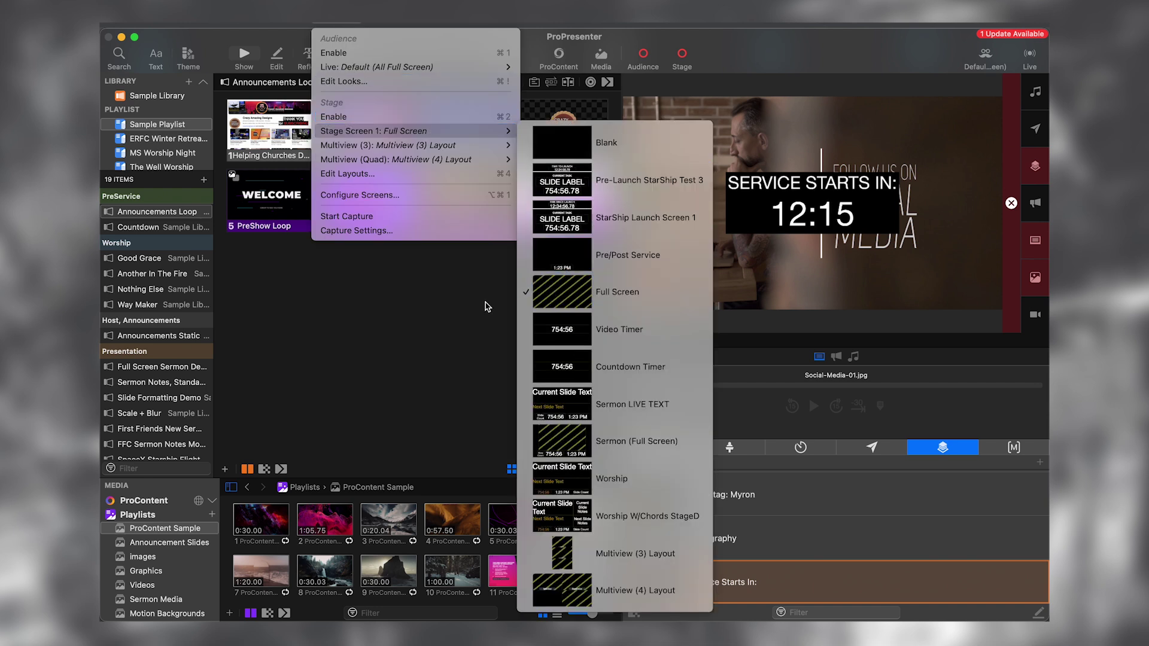
{"action": "left_click", "coordinate": [570, 362]}
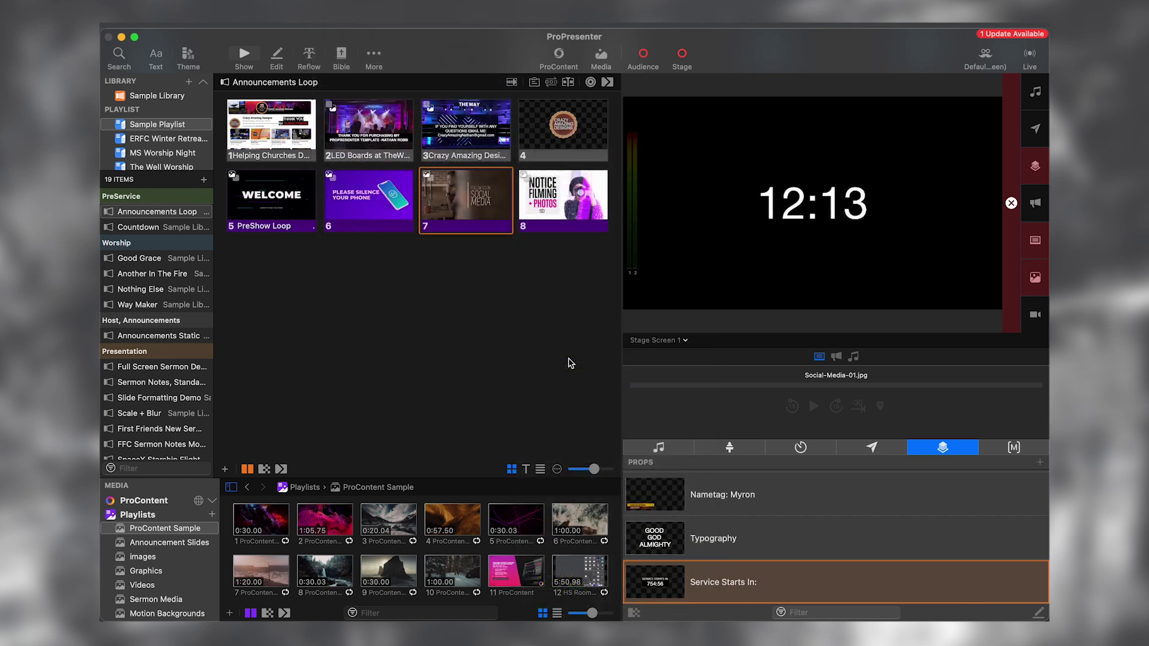
Step: Preview all outputs in Multiview (Quad) and show the looks and macros list
{"action": "left_click", "coordinate": [688, 340]}
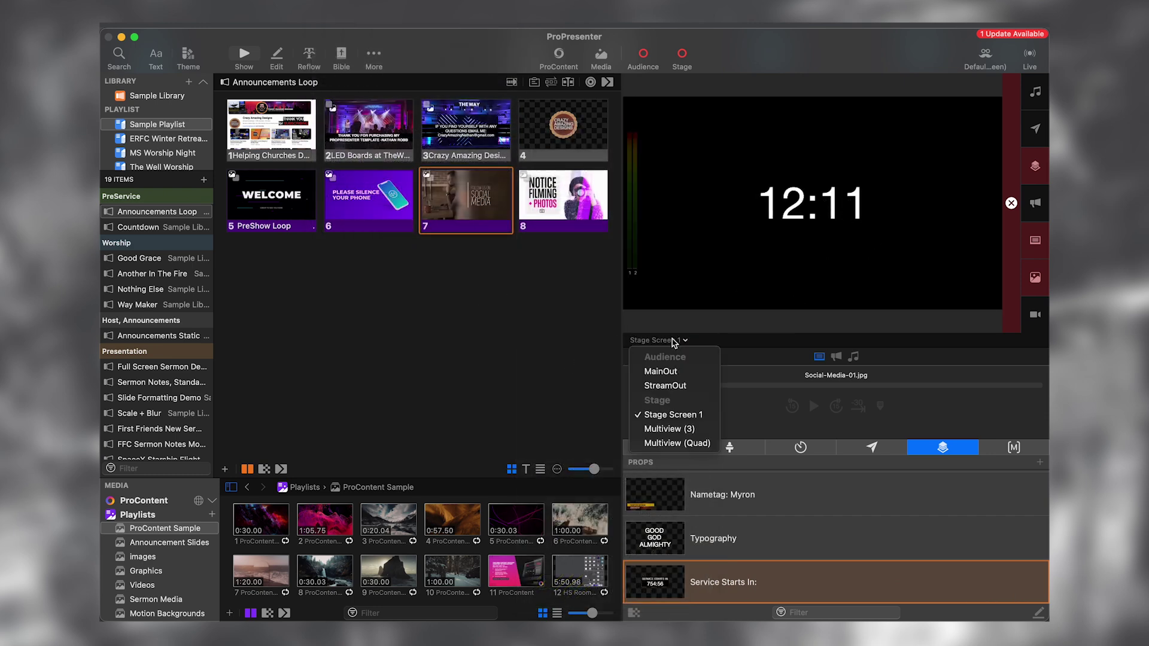
{"action": "left_click", "coordinate": [669, 443]}
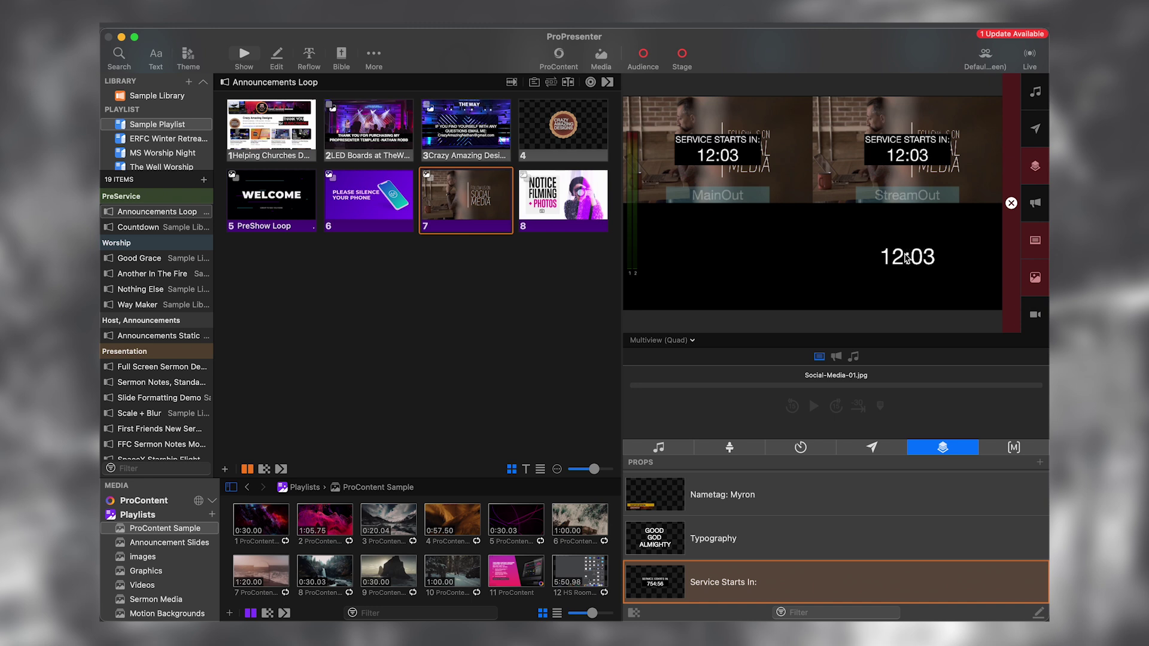
{"action": "left_click", "coordinate": [1011, 446]}
Step: Apply the Pre/Post Service look so the stage screen shows a 6:38 PM clock
{"action": "scroll", "coordinate": [734, 560], "scroll_direction": "down", "scroll_amount": 5}
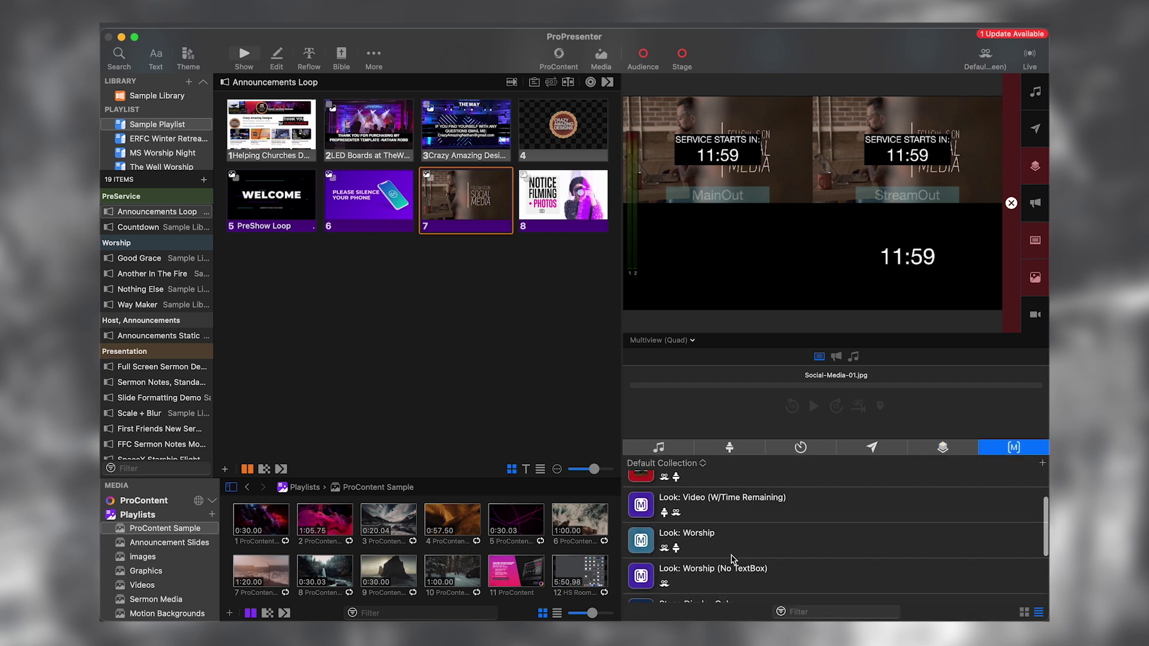
{"action": "scroll", "coordinate": [727, 546], "scroll_direction": "up", "scroll_amount": 5}
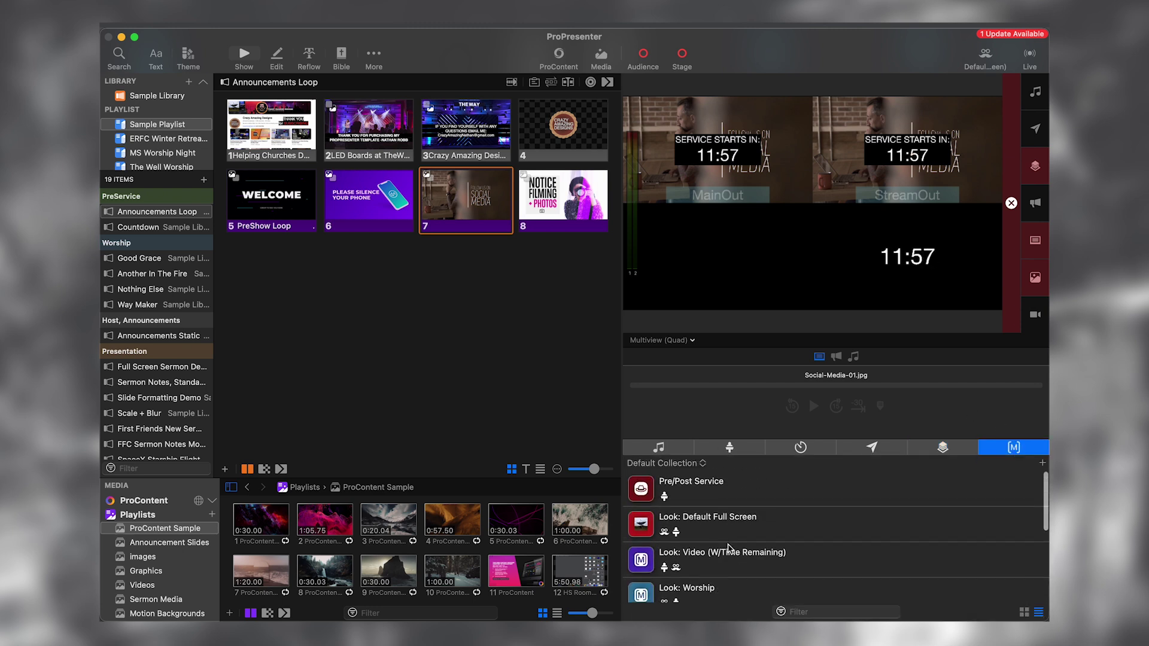
{"action": "left_click", "coordinate": [705, 493]}
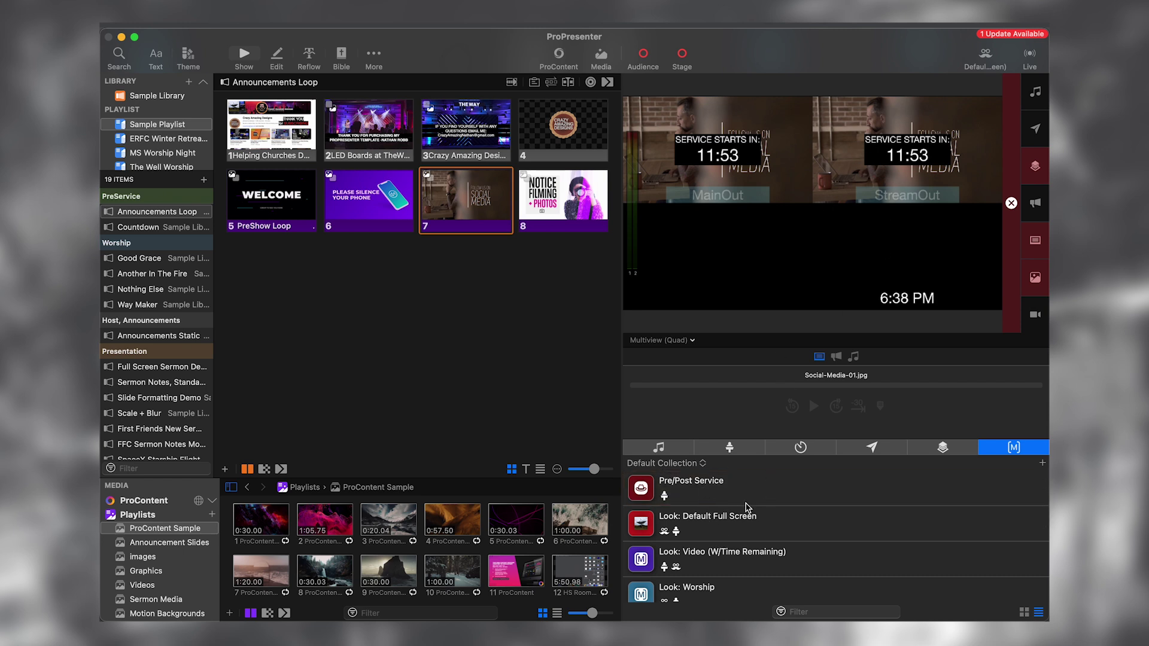
Step: Check the Screens menu without changes and return to the timers list
{"action": "scroll", "coordinate": [748, 507], "scroll_direction": "down", "scroll_amount": 2}
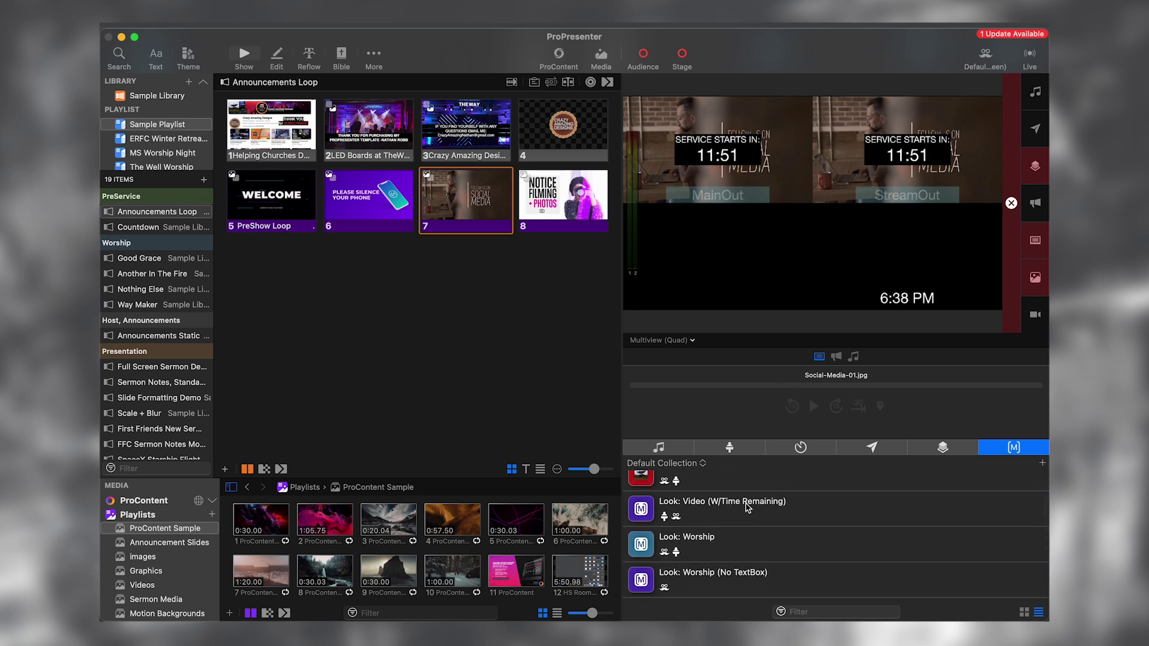
{"action": "scroll", "coordinate": [748, 508], "scroll_direction": "down", "scroll_amount": 3}
{"action": "scroll", "coordinate": [747, 508], "scroll_direction": "up", "scroll_amount": 5}
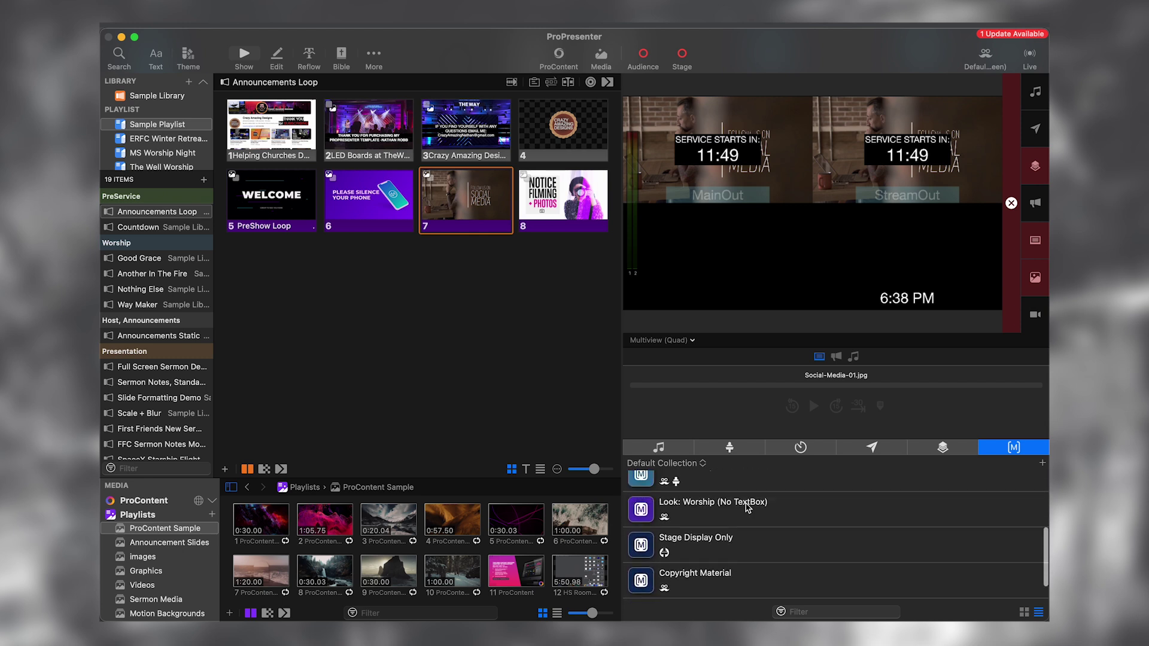
{"action": "left_click", "coordinate": [362, 1]}
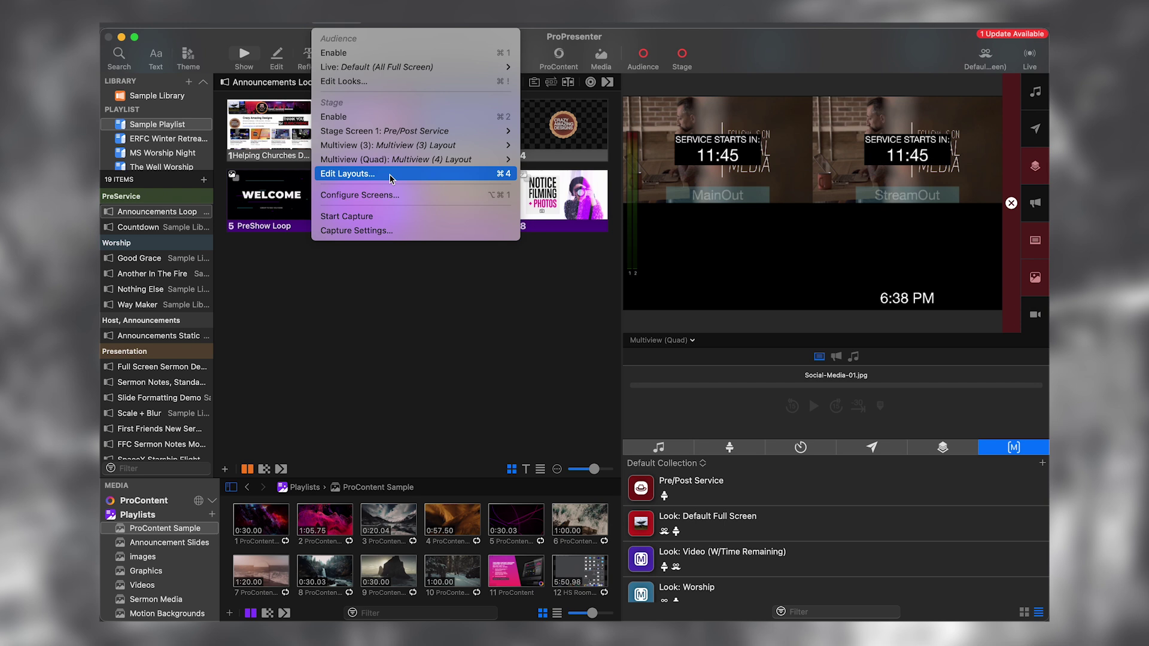
{"action": "left_click", "coordinate": [389, 177]}
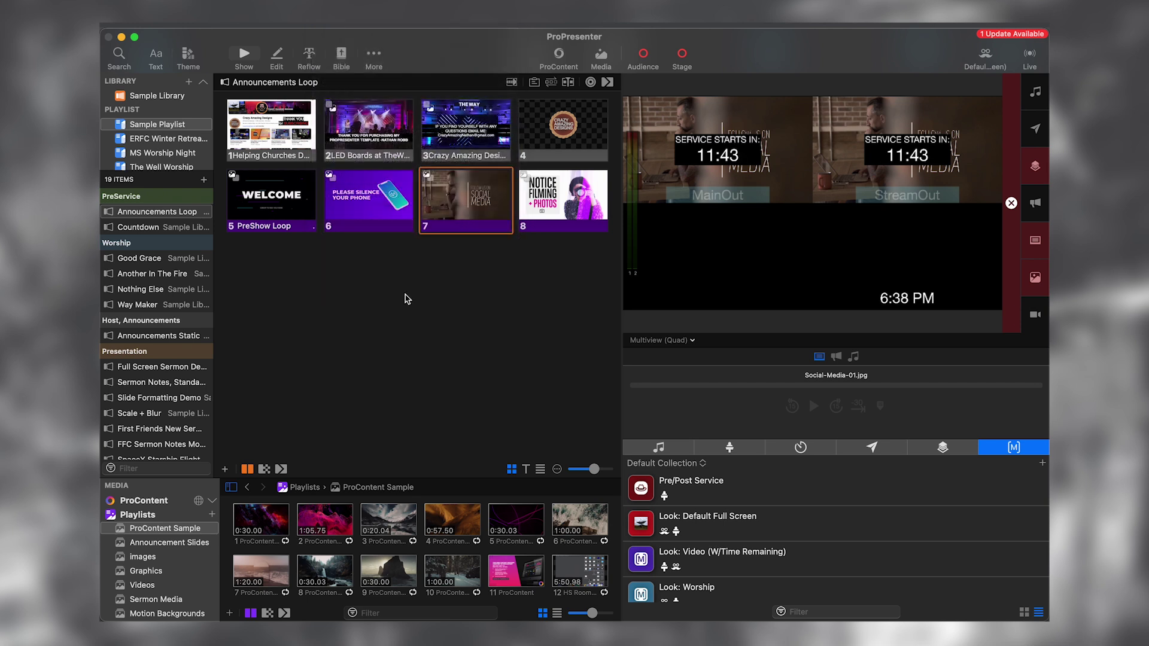
{"action": "left_click", "coordinate": [801, 447]}
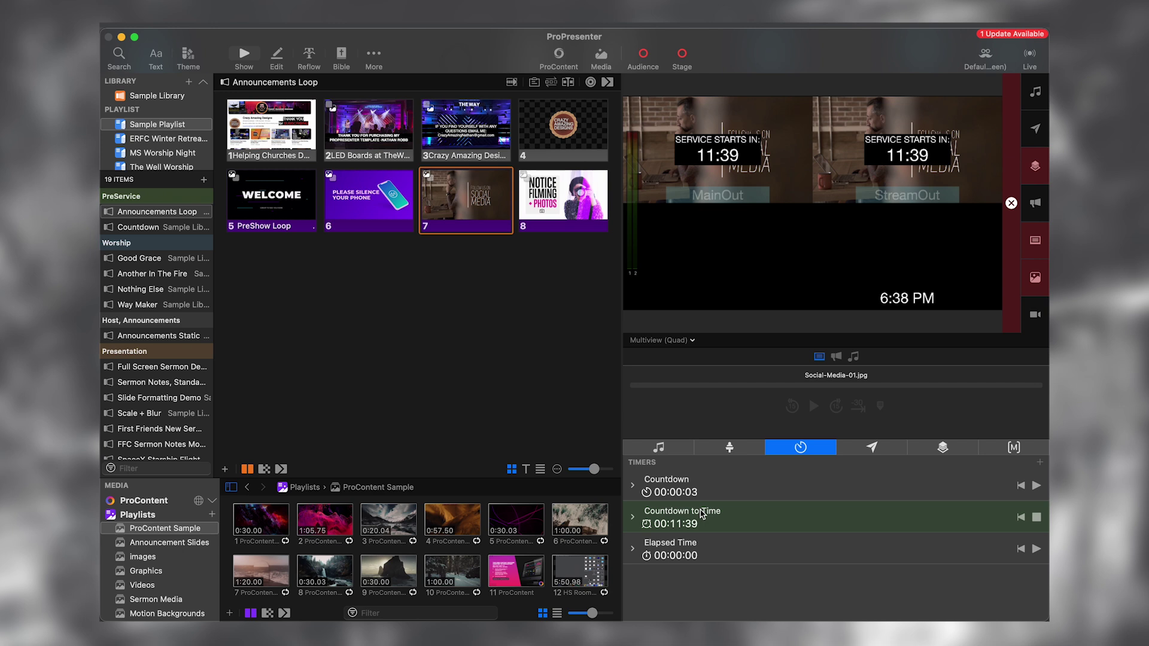
Step: Select Countdown DEMO in the playlist and bring up the Stage Screen 1 layout choices
{"action": "scroll", "coordinate": [200, 404], "scroll_direction": "down", "scroll_amount": 2}
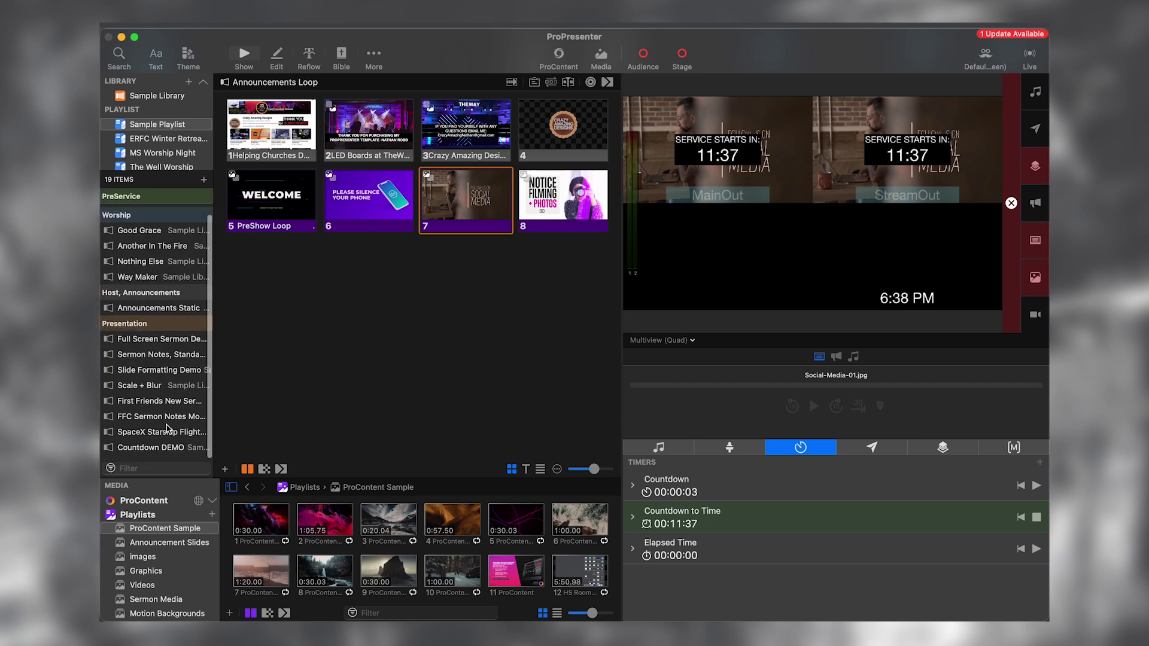
{"action": "left_click", "coordinate": [156, 452]}
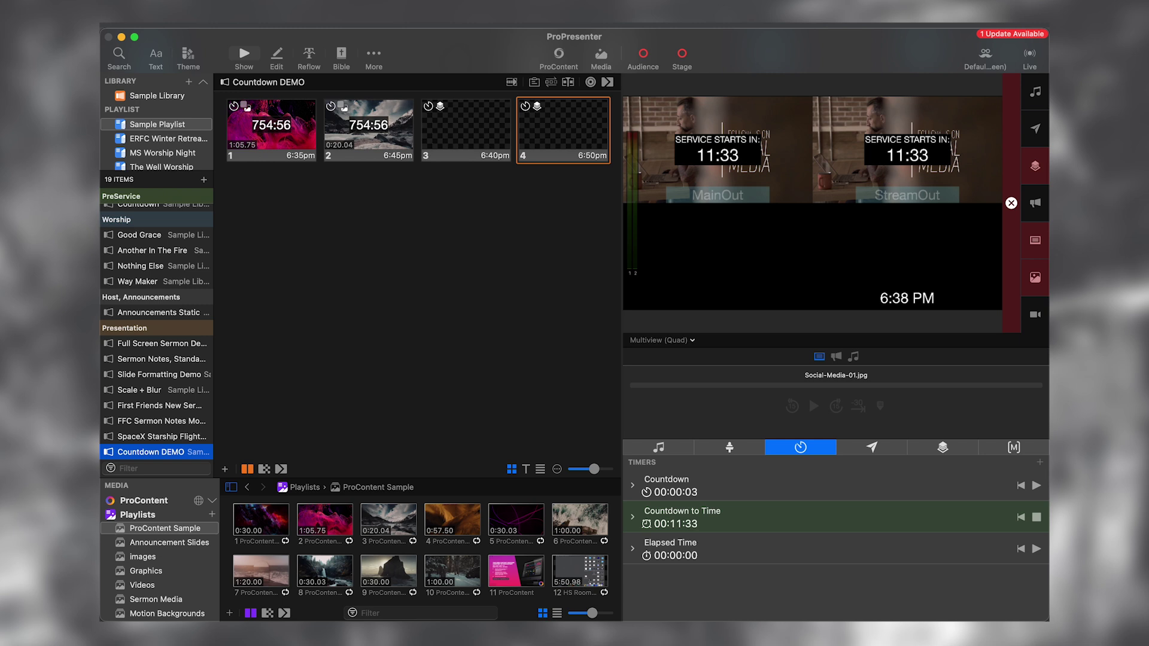
{"action": "left_click", "coordinate": [336, 22]}
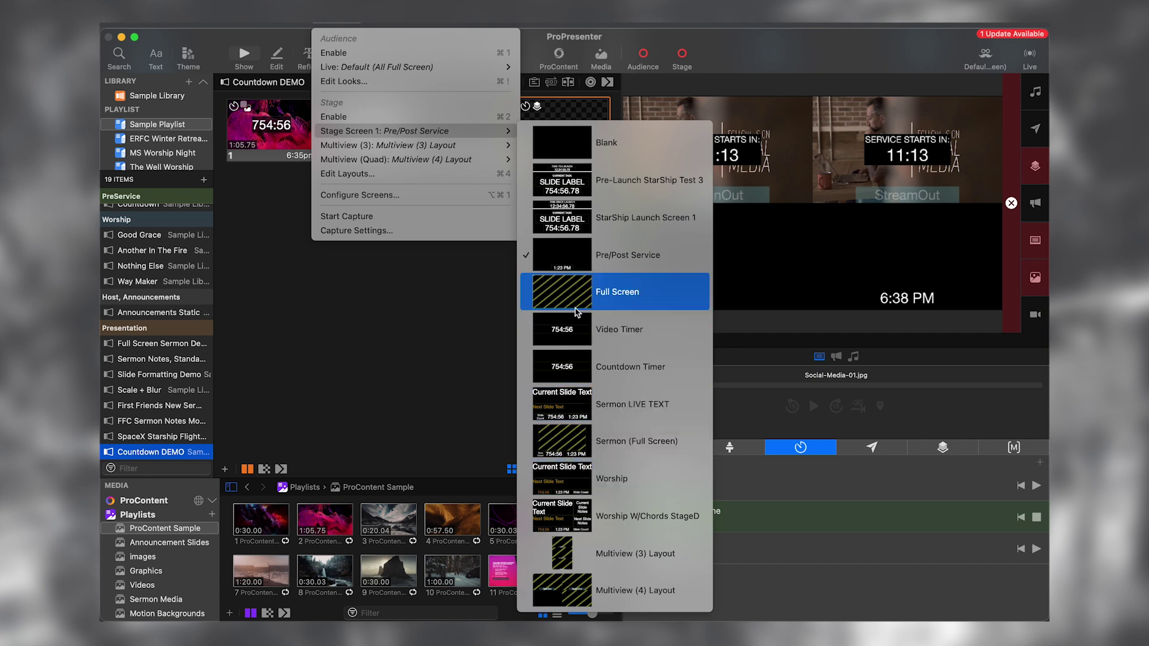
Step: Put Stage Screen 1 on Sermon LIVE TEXT and run the Countdown timer for 00:00:30
{"action": "left_click", "coordinate": [566, 399]}
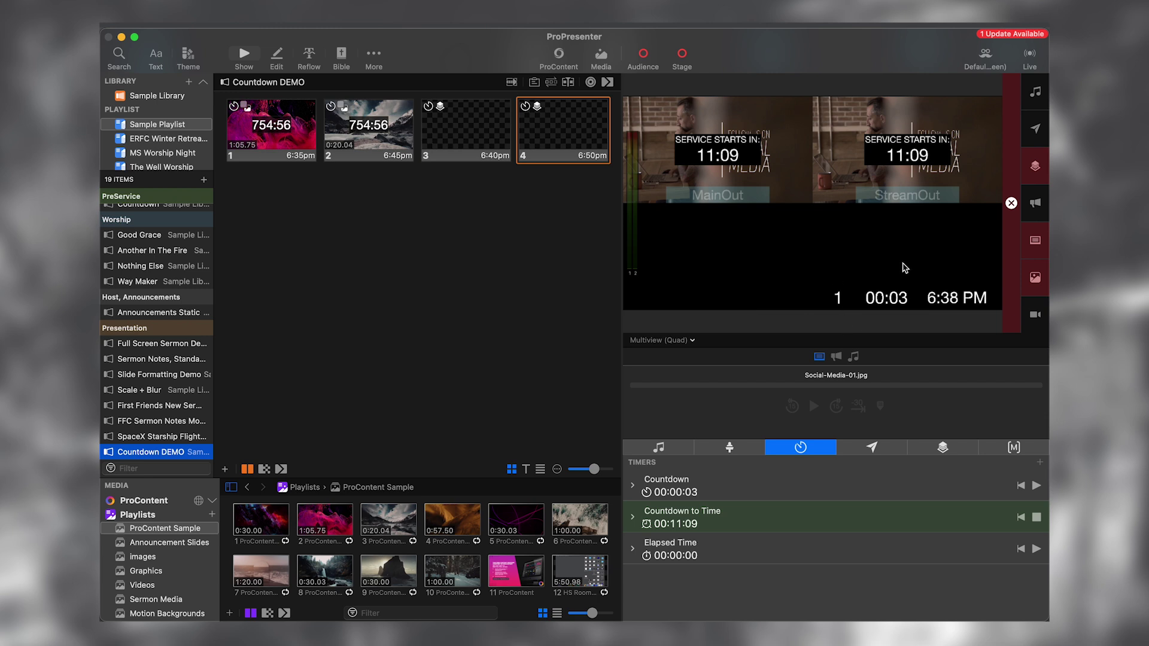
{"action": "left_click", "coordinate": [633, 486]}
{"action": "left_click", "coordinate": [721, 533]}
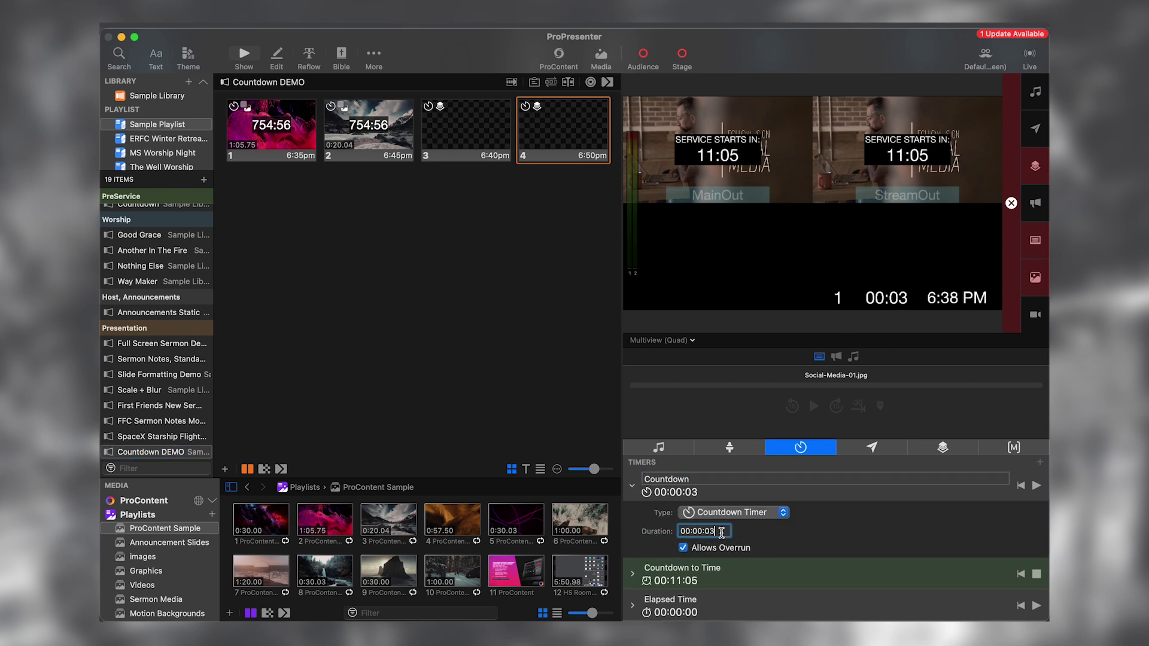
{"action": "key", "text": "BackSpace"}
{"action": "type", "text": "30"}
{"action": "key", "text": "Return"}
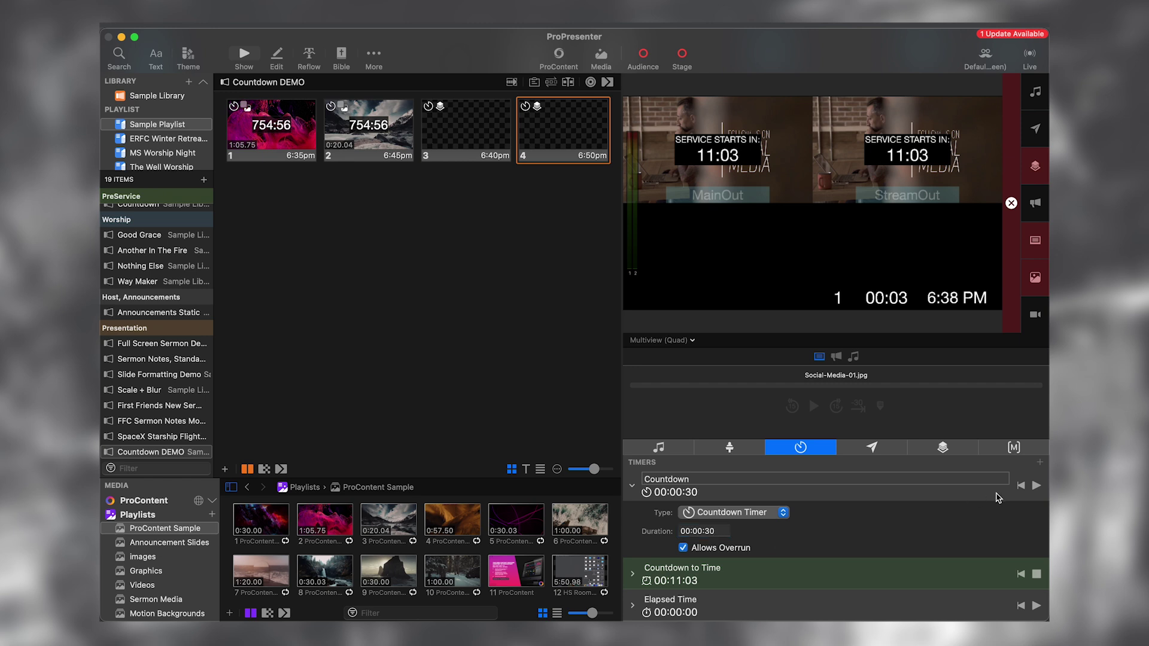
{"action": "left_click", "coordinate": [1036, 485]}
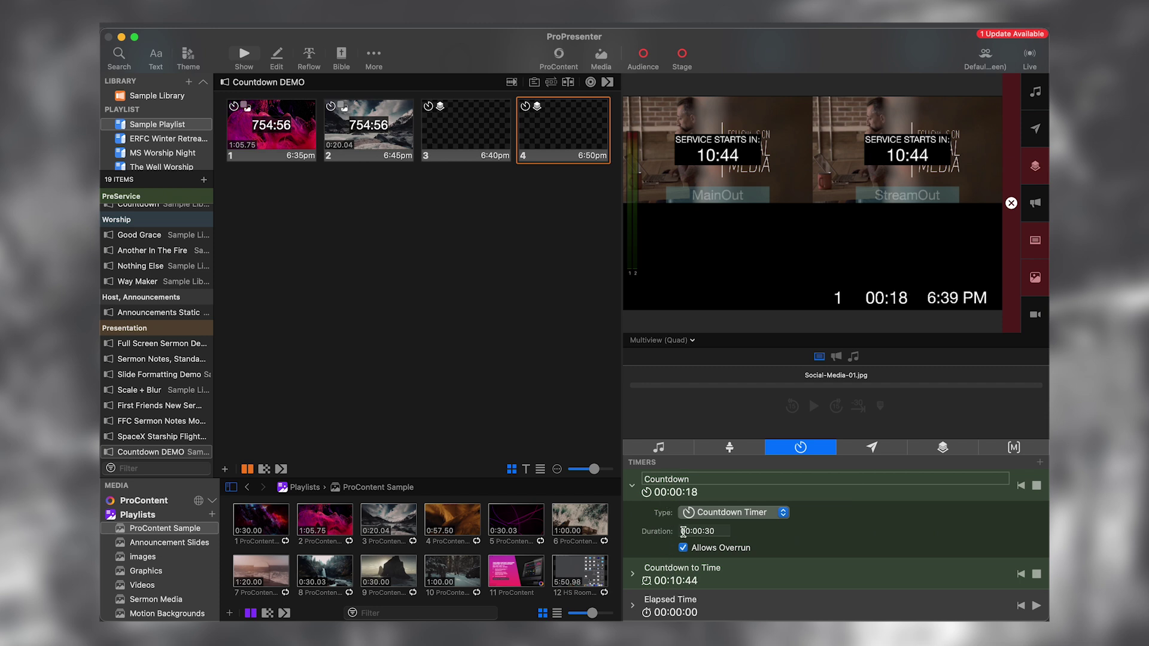
Step: Display the timer submenu of slide 3's Countdown to Time action under Edit Actions
{"action": "right_click", "coordinate": [447, 131]}
{"action": "mouse_move", "coordinate": [503, 304]}
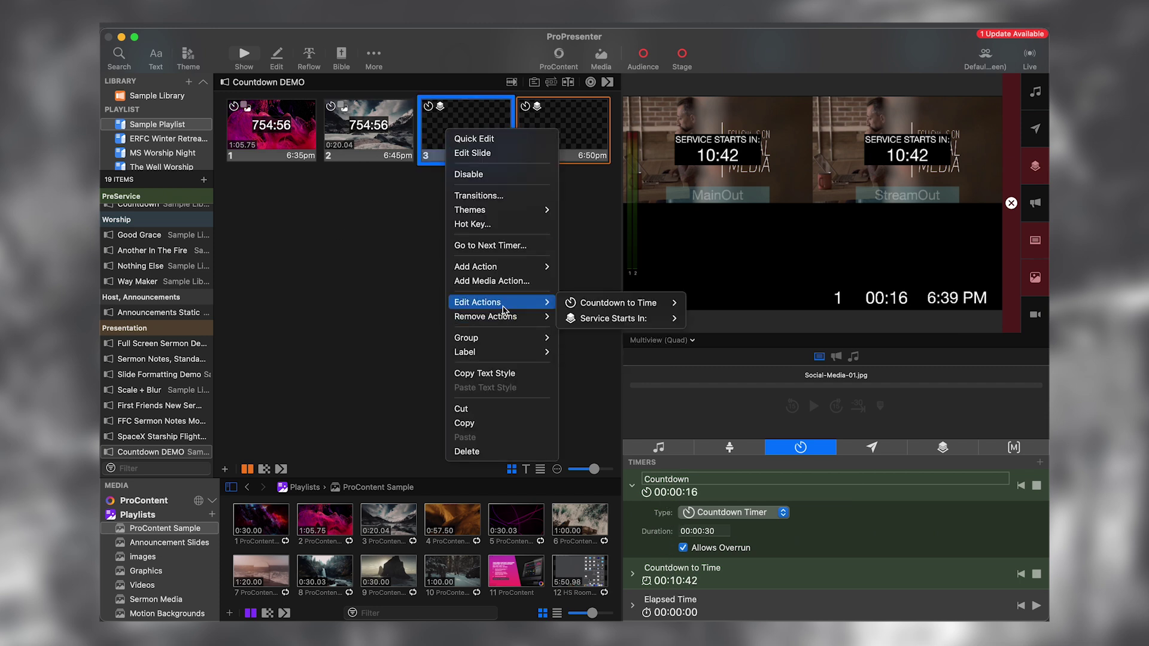
{"action": "mouse_move", "coordinate": [620, 310]}
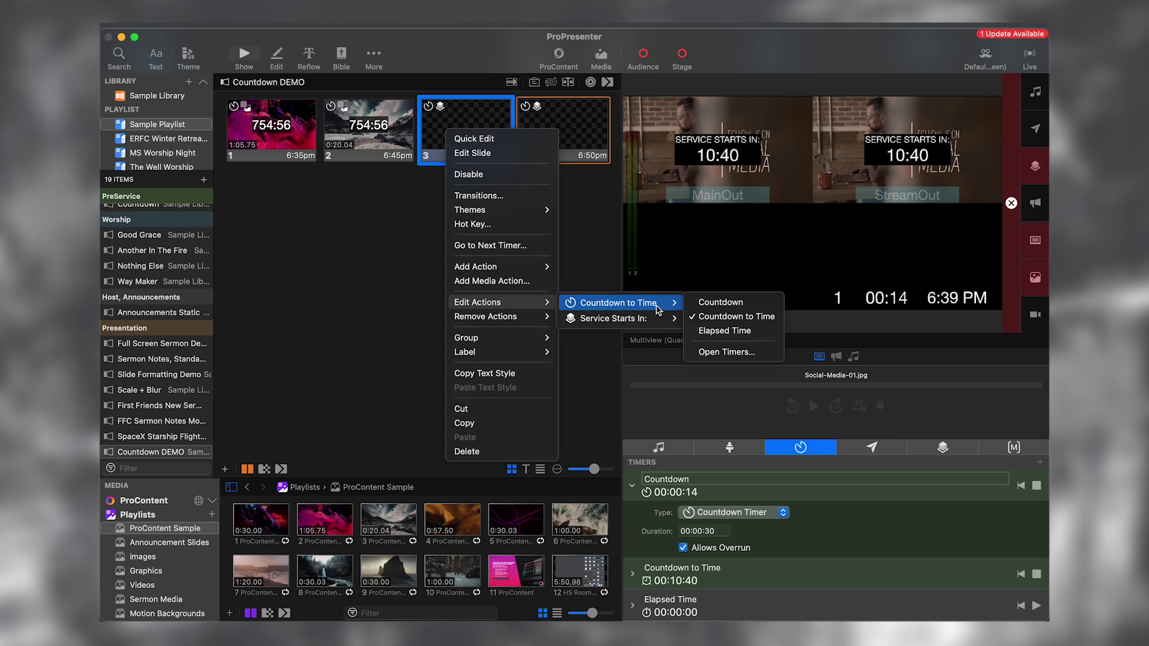